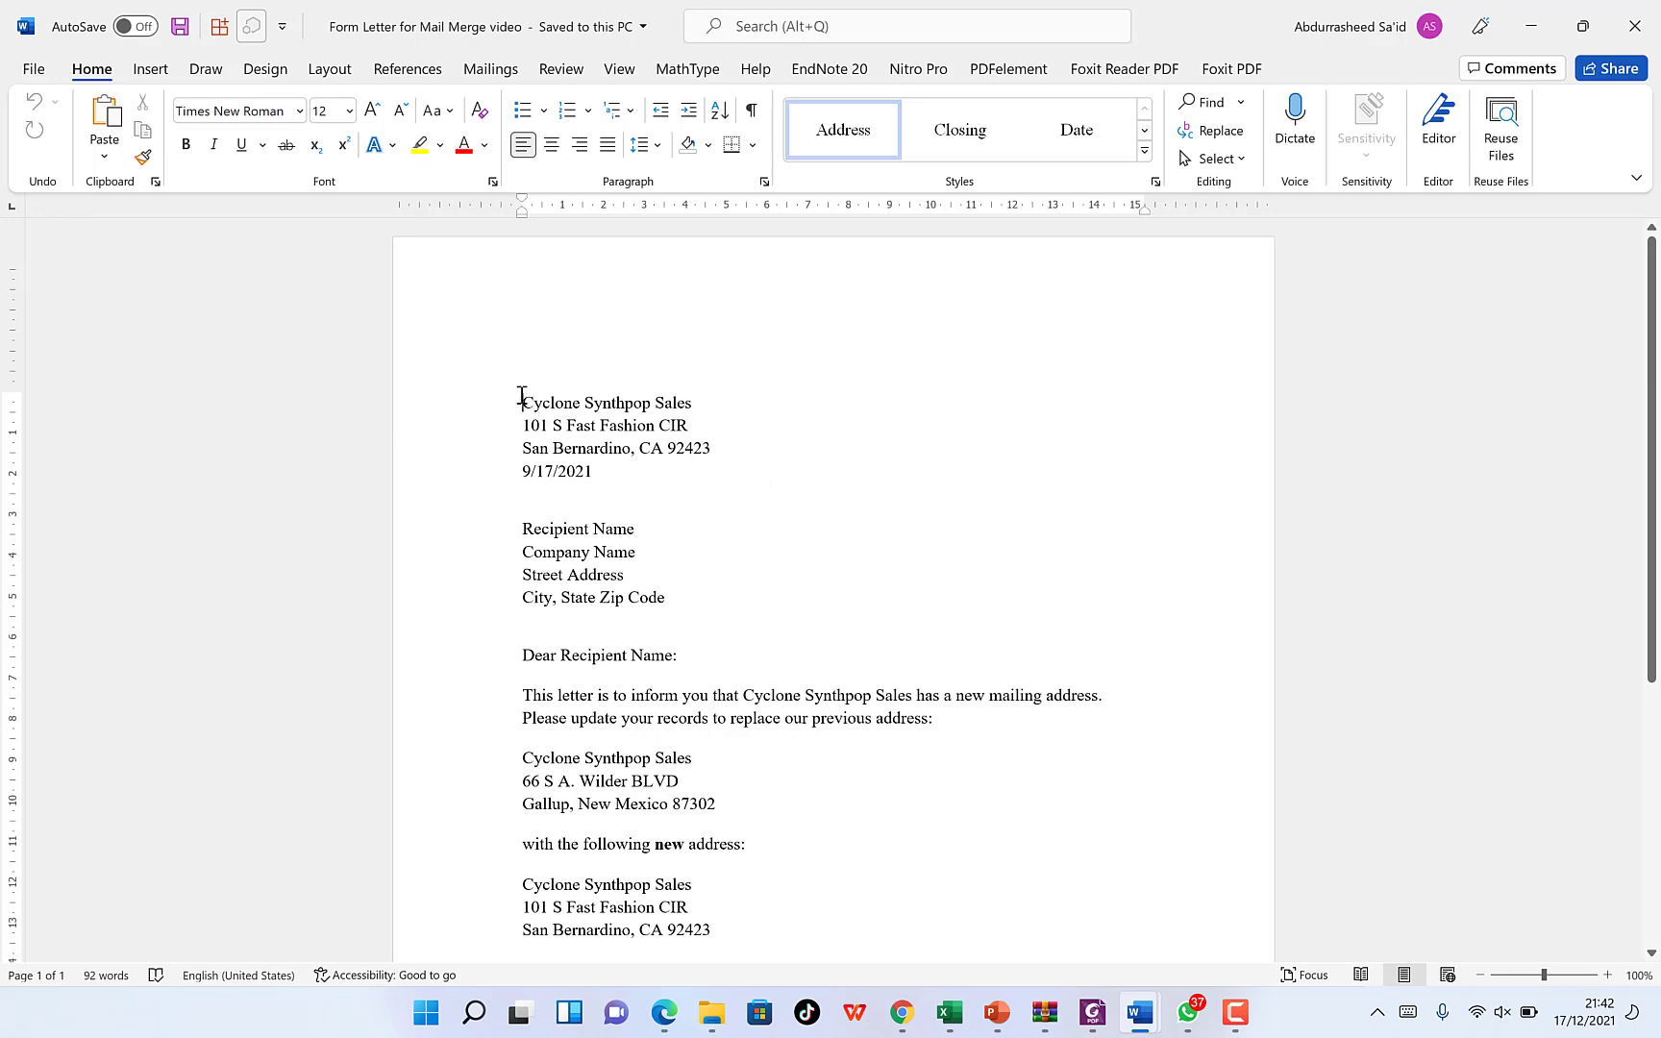
Review the form letter's sender block, recipient placeholders, body text and closing.
drag(559, 413, 631, 477)
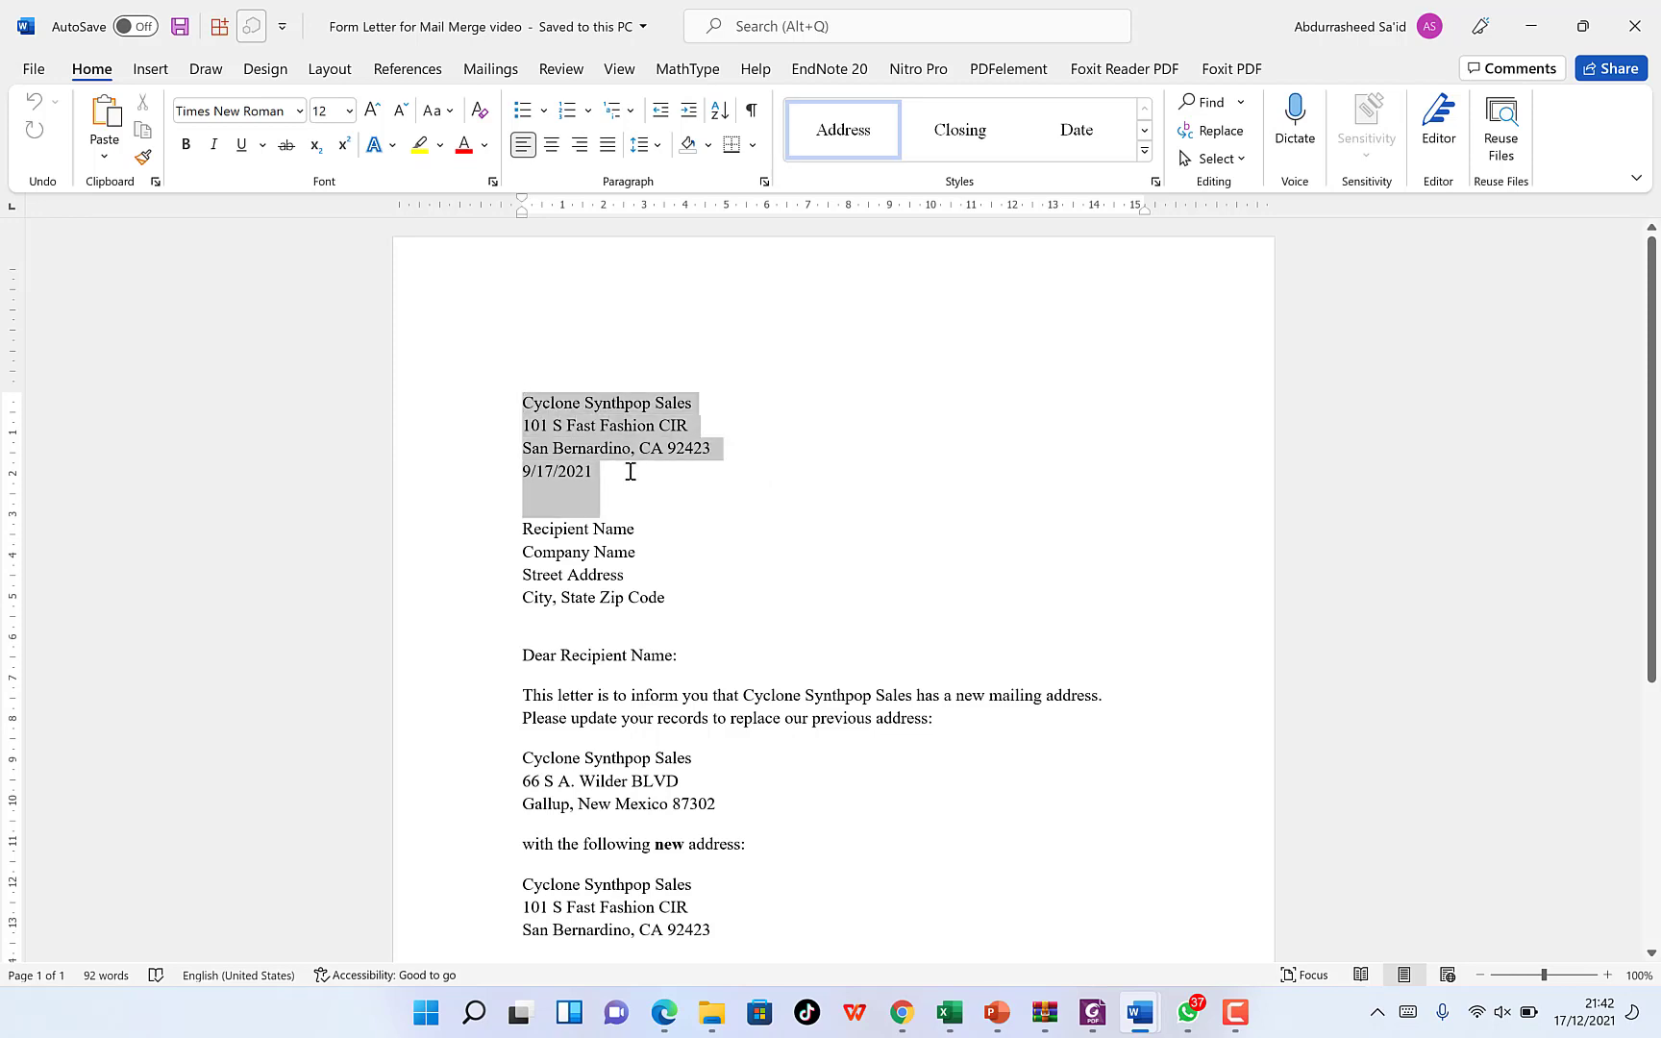
click(620, 554)
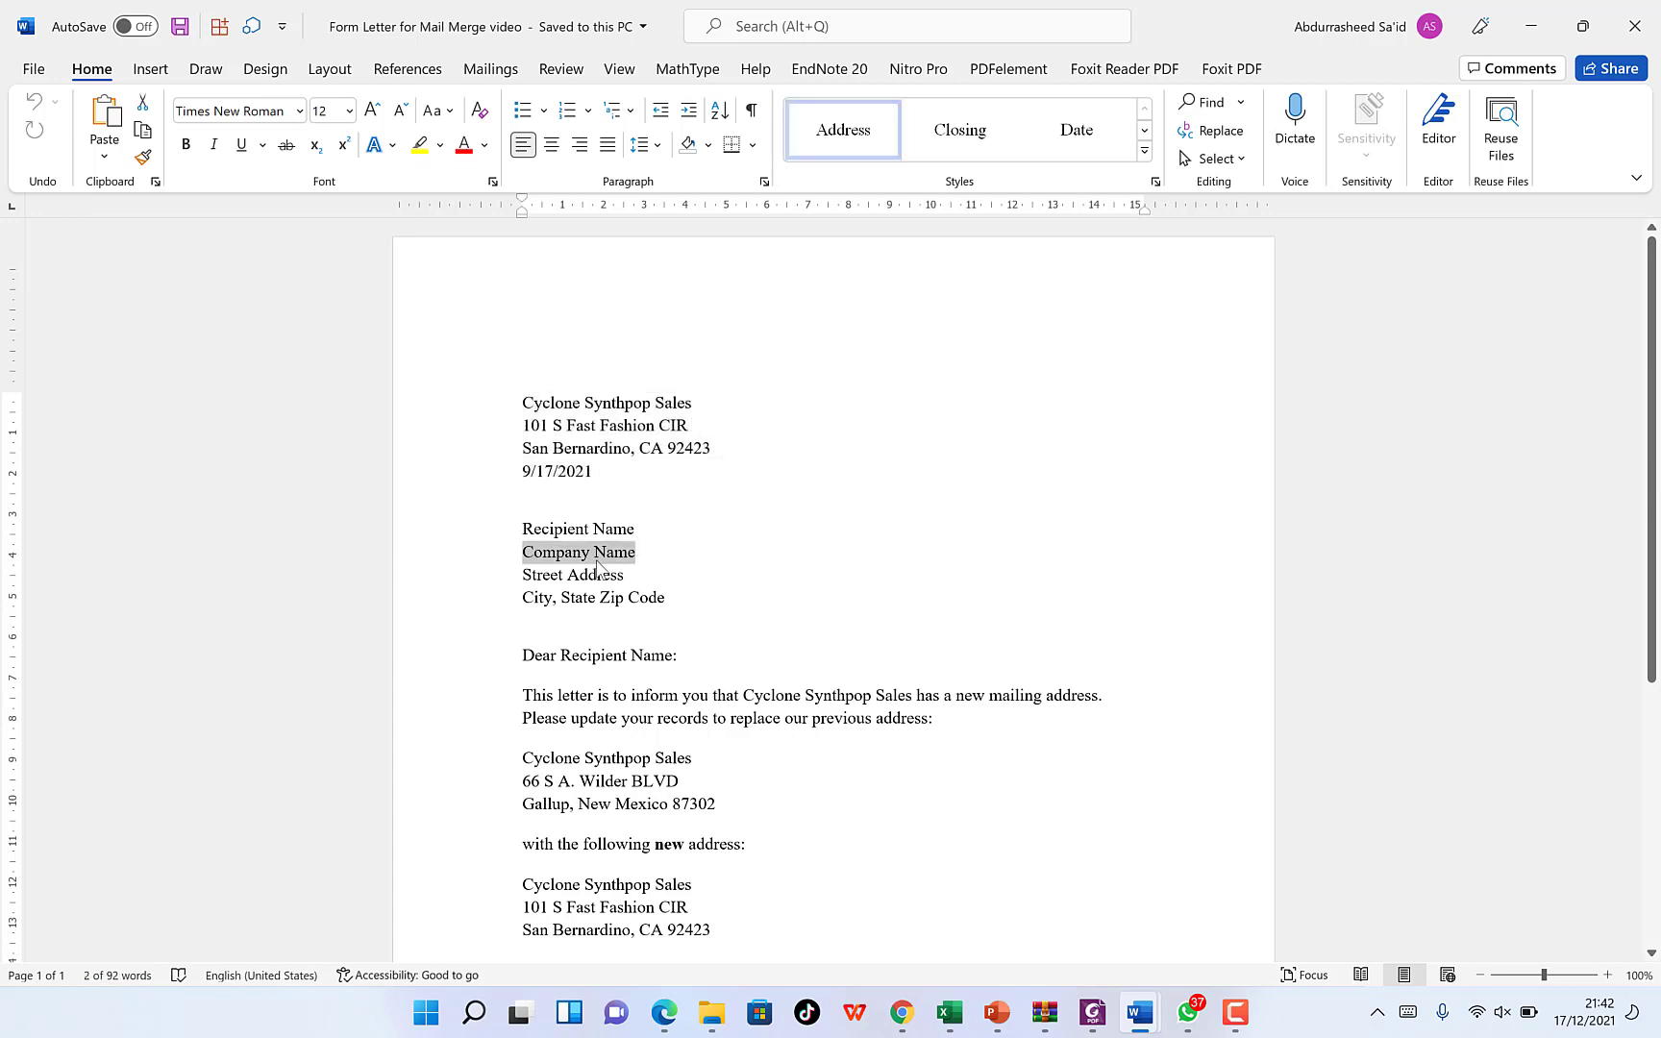
click(516, 520)
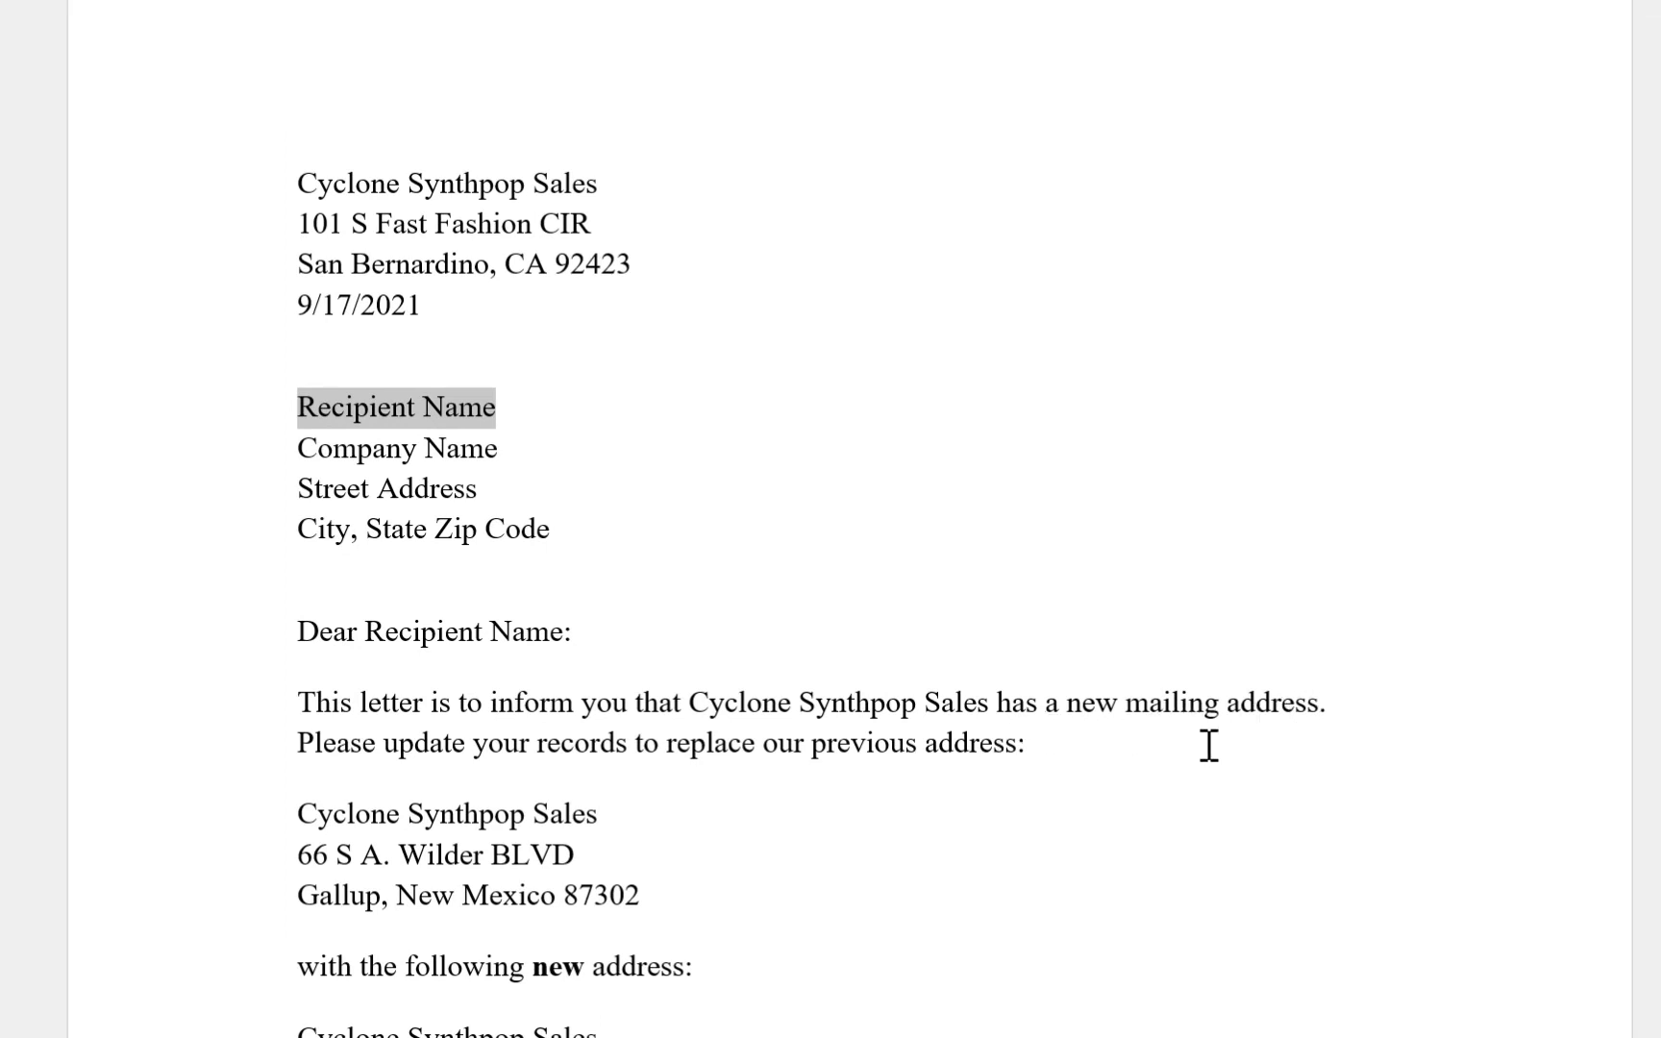
scroll(625, 927, down, 1)
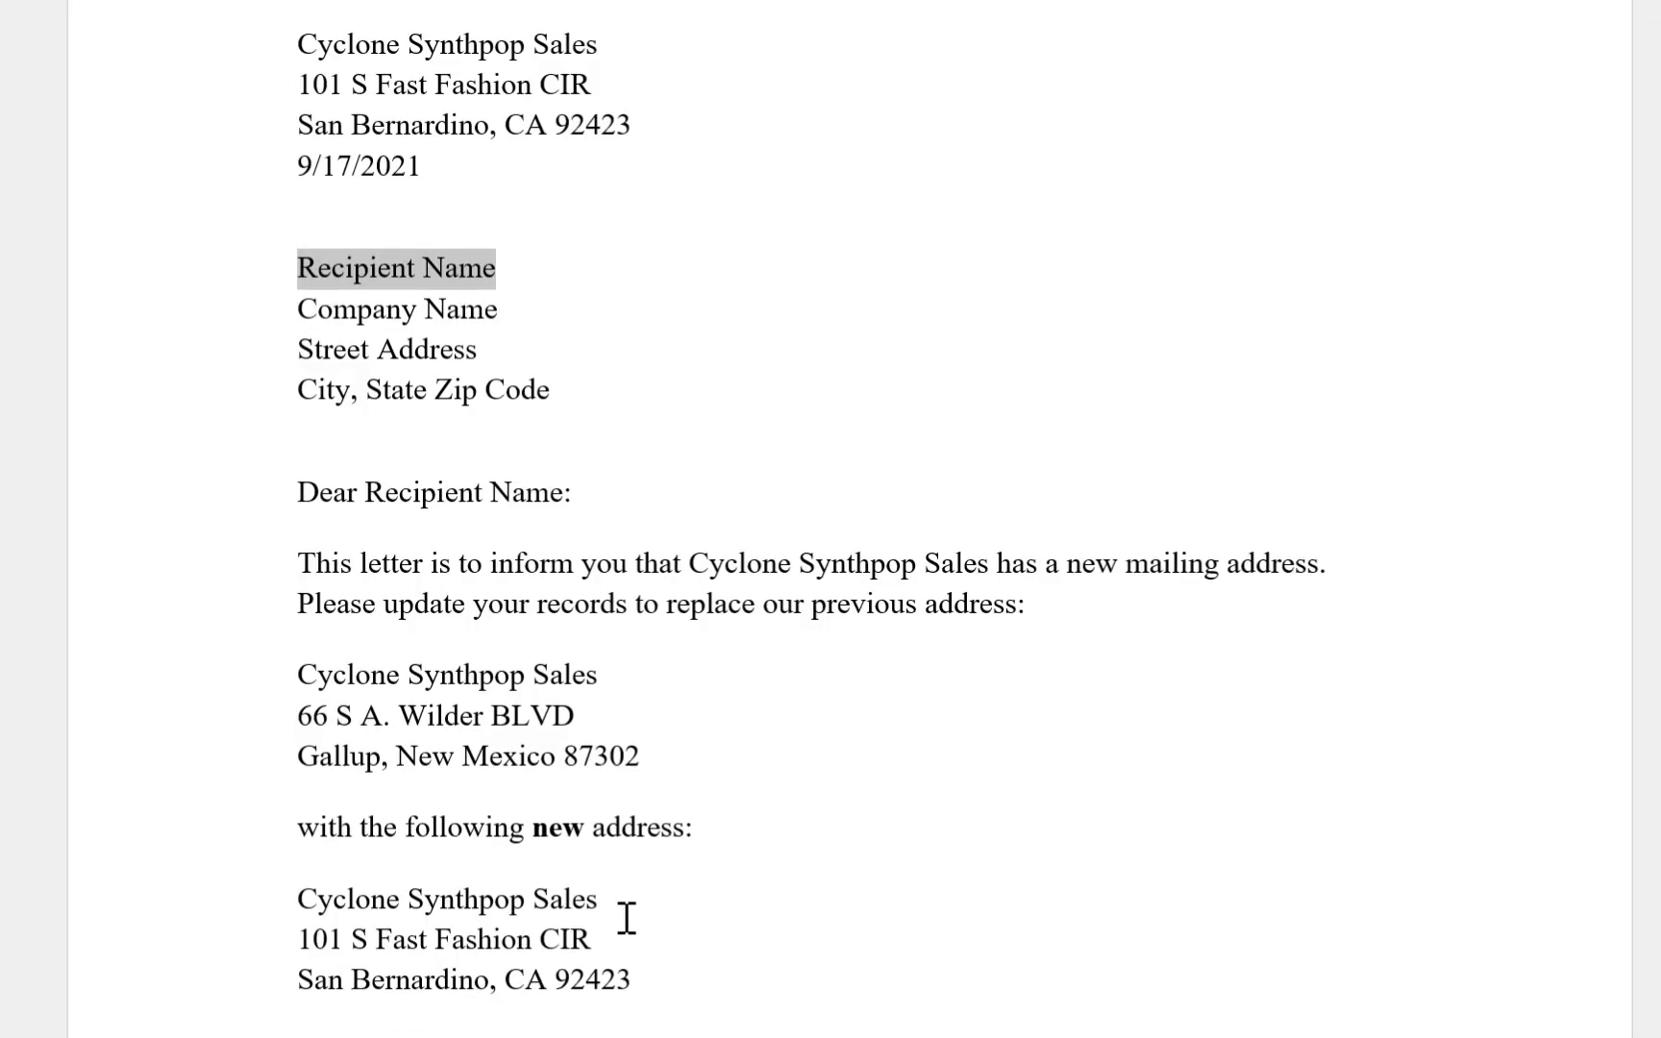
scroll(625, 918, down, 1)
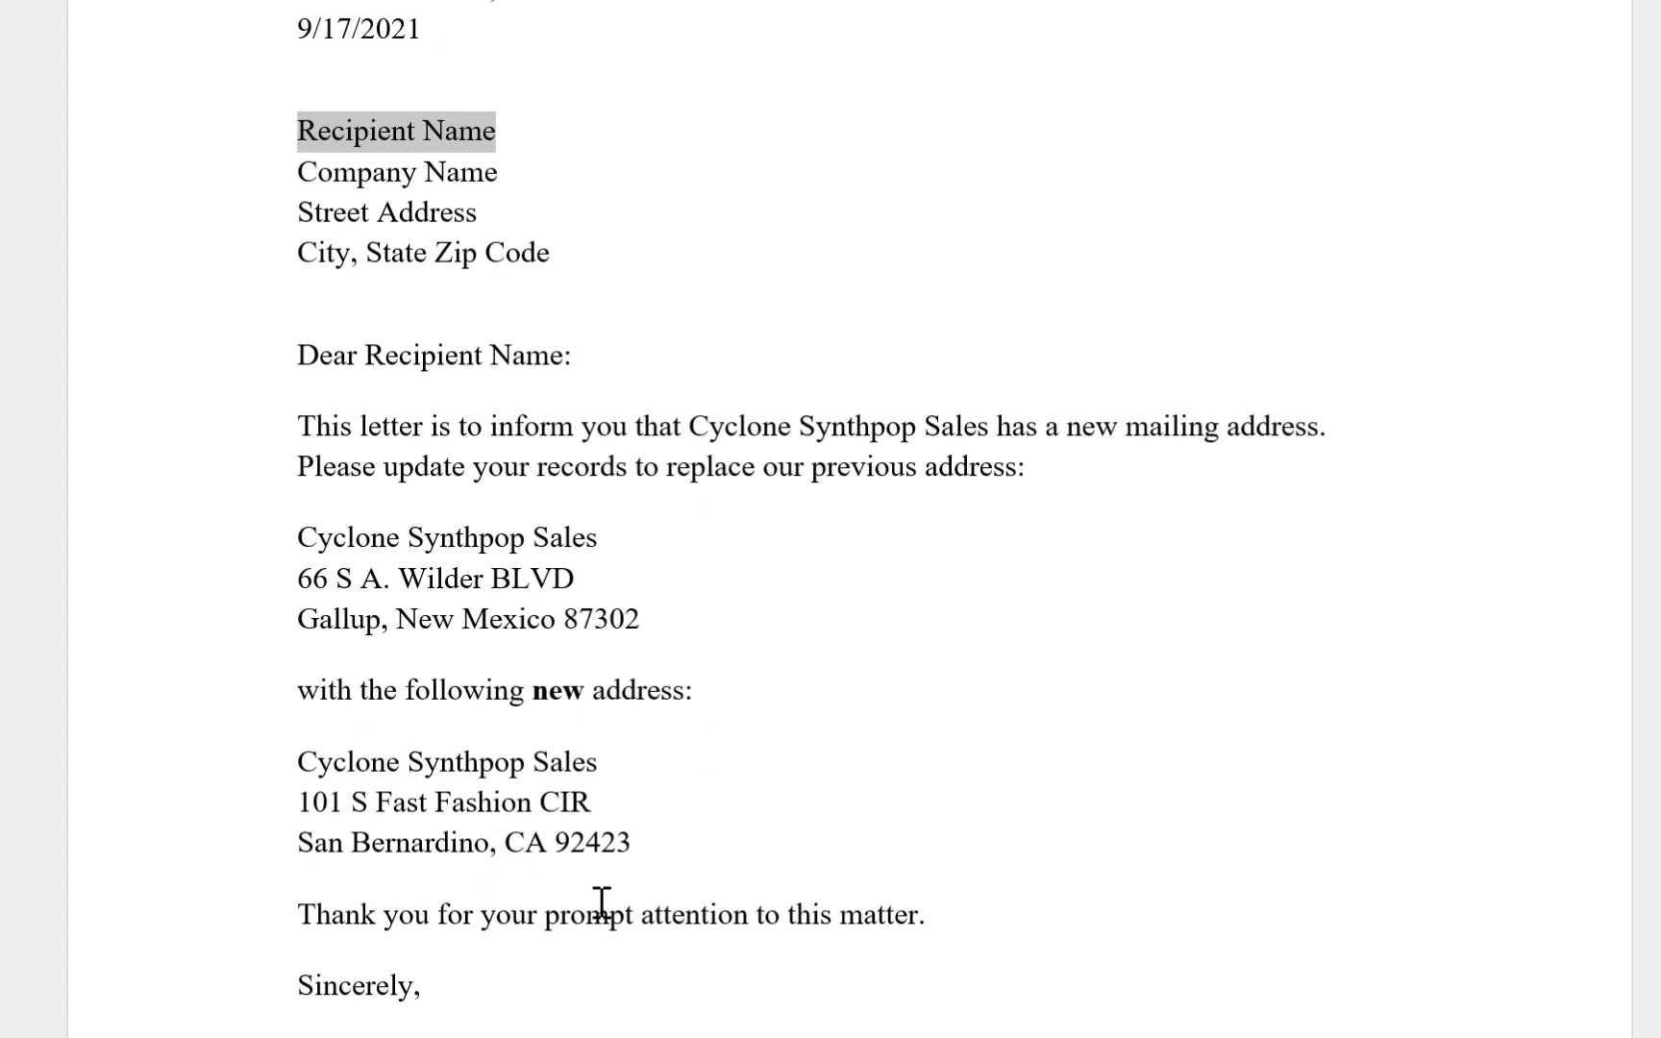
scroll(545, 934, down, 2)
scroll(614, 850, up, 4)
scroll(611, 601, down, 2)
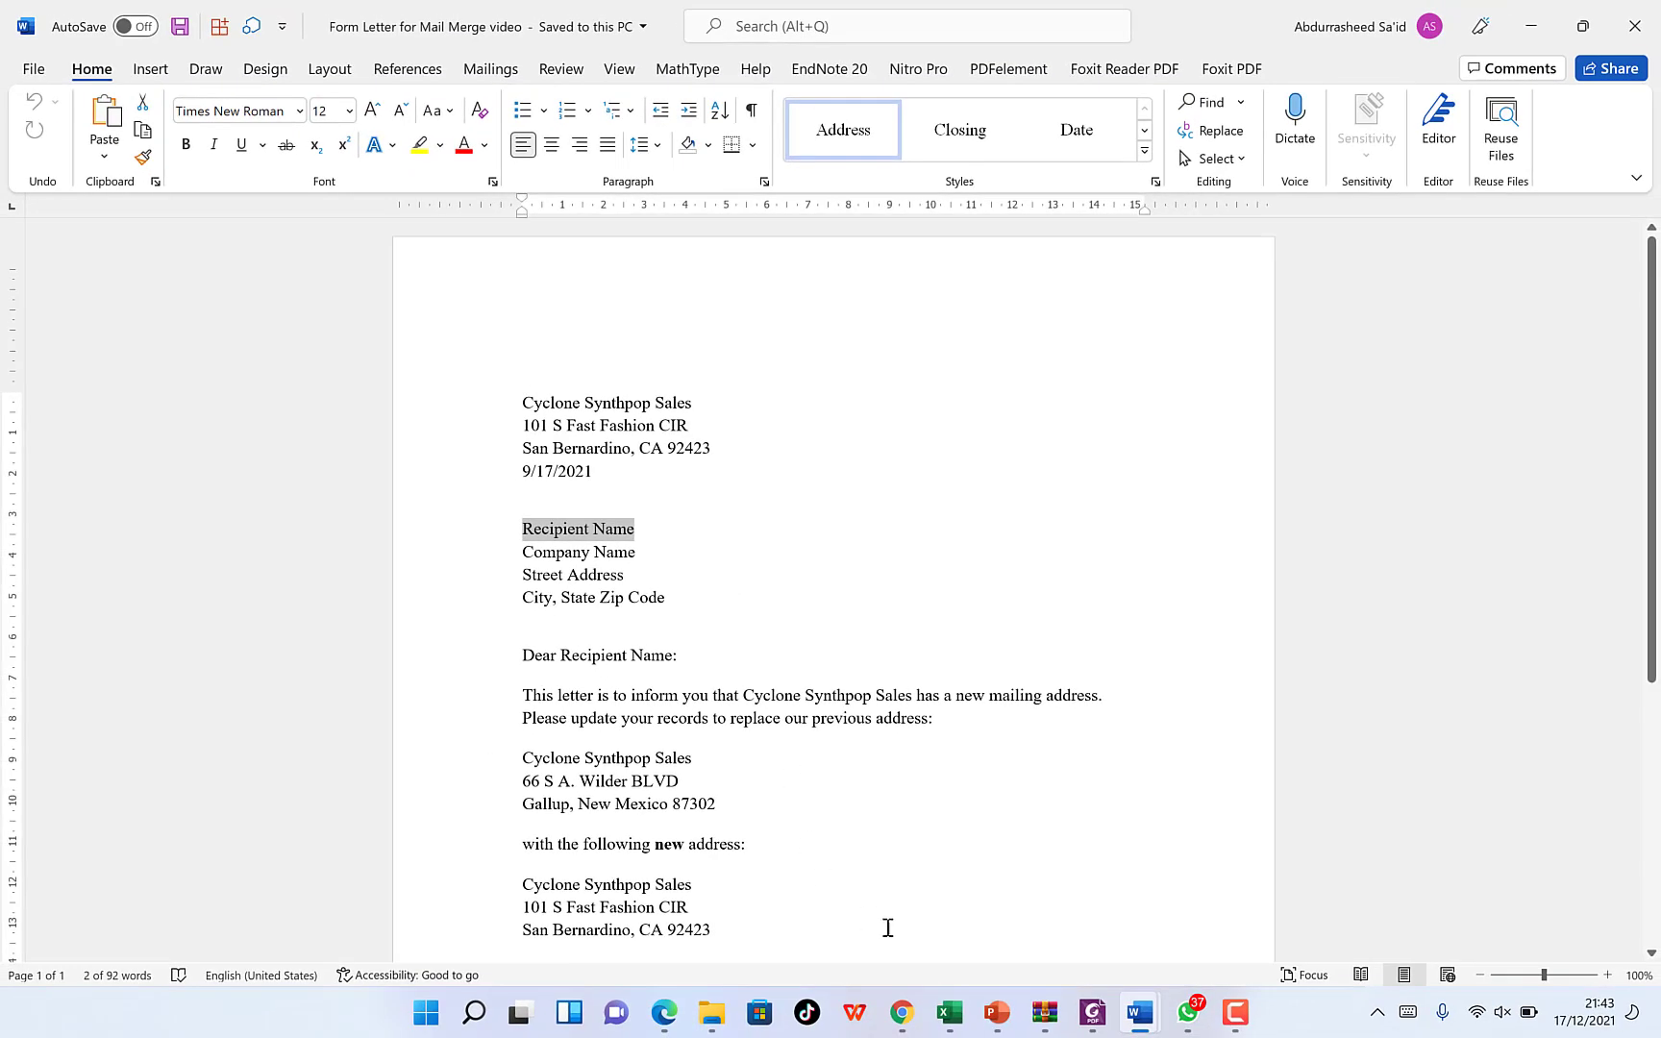
Switch to the Excel contact list and examine the first record's name, company, address, city, zip code, phone and email fields.
click(949, 1012)
scroll(255, 459, down, 1)
scroll(255, 460, up, 1)
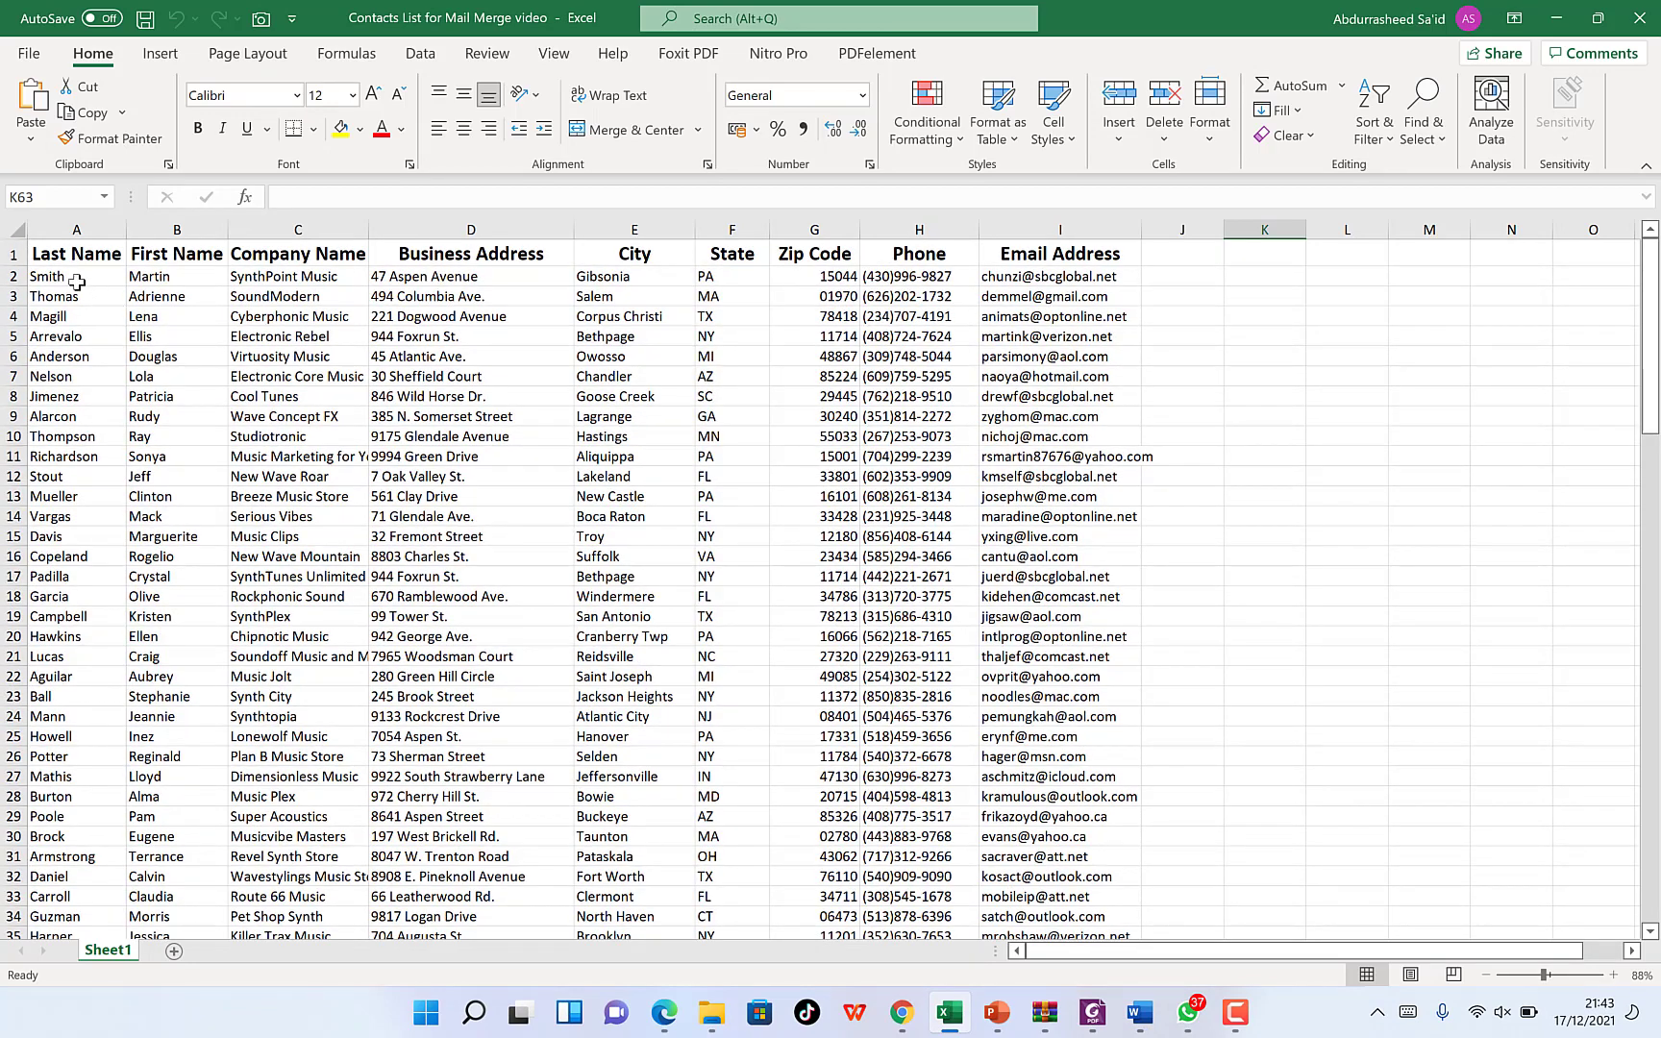
click(47, 278)
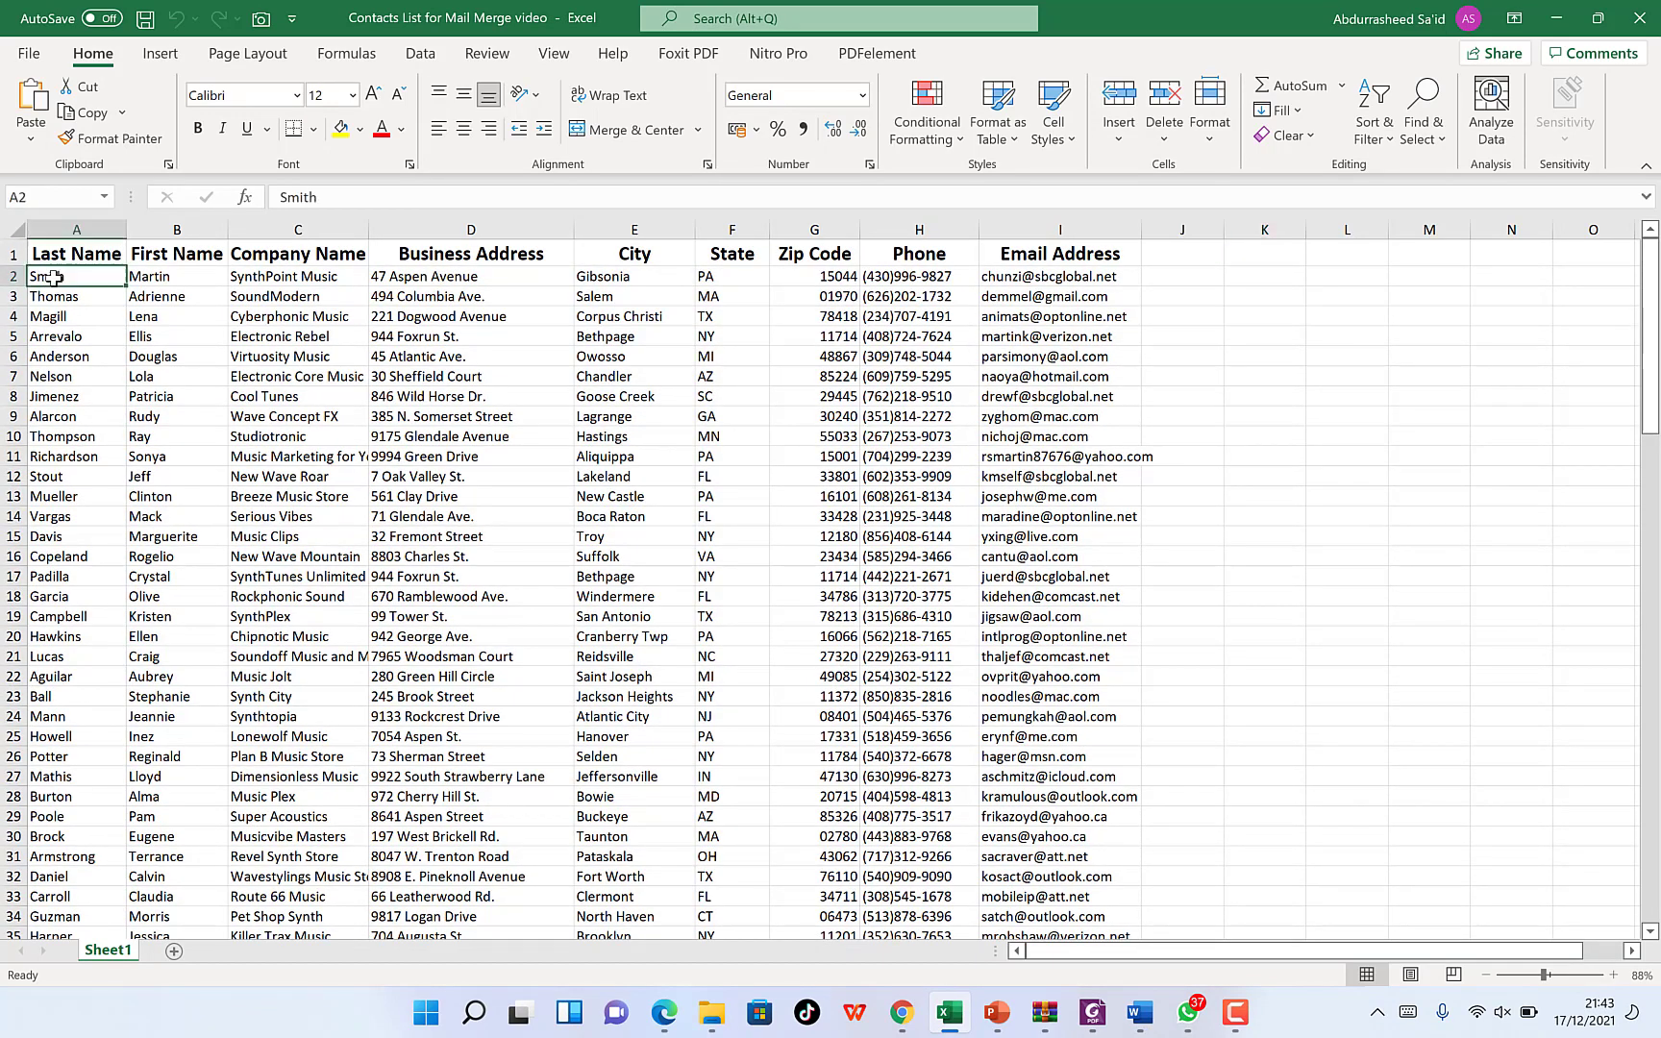
click(302, 274)
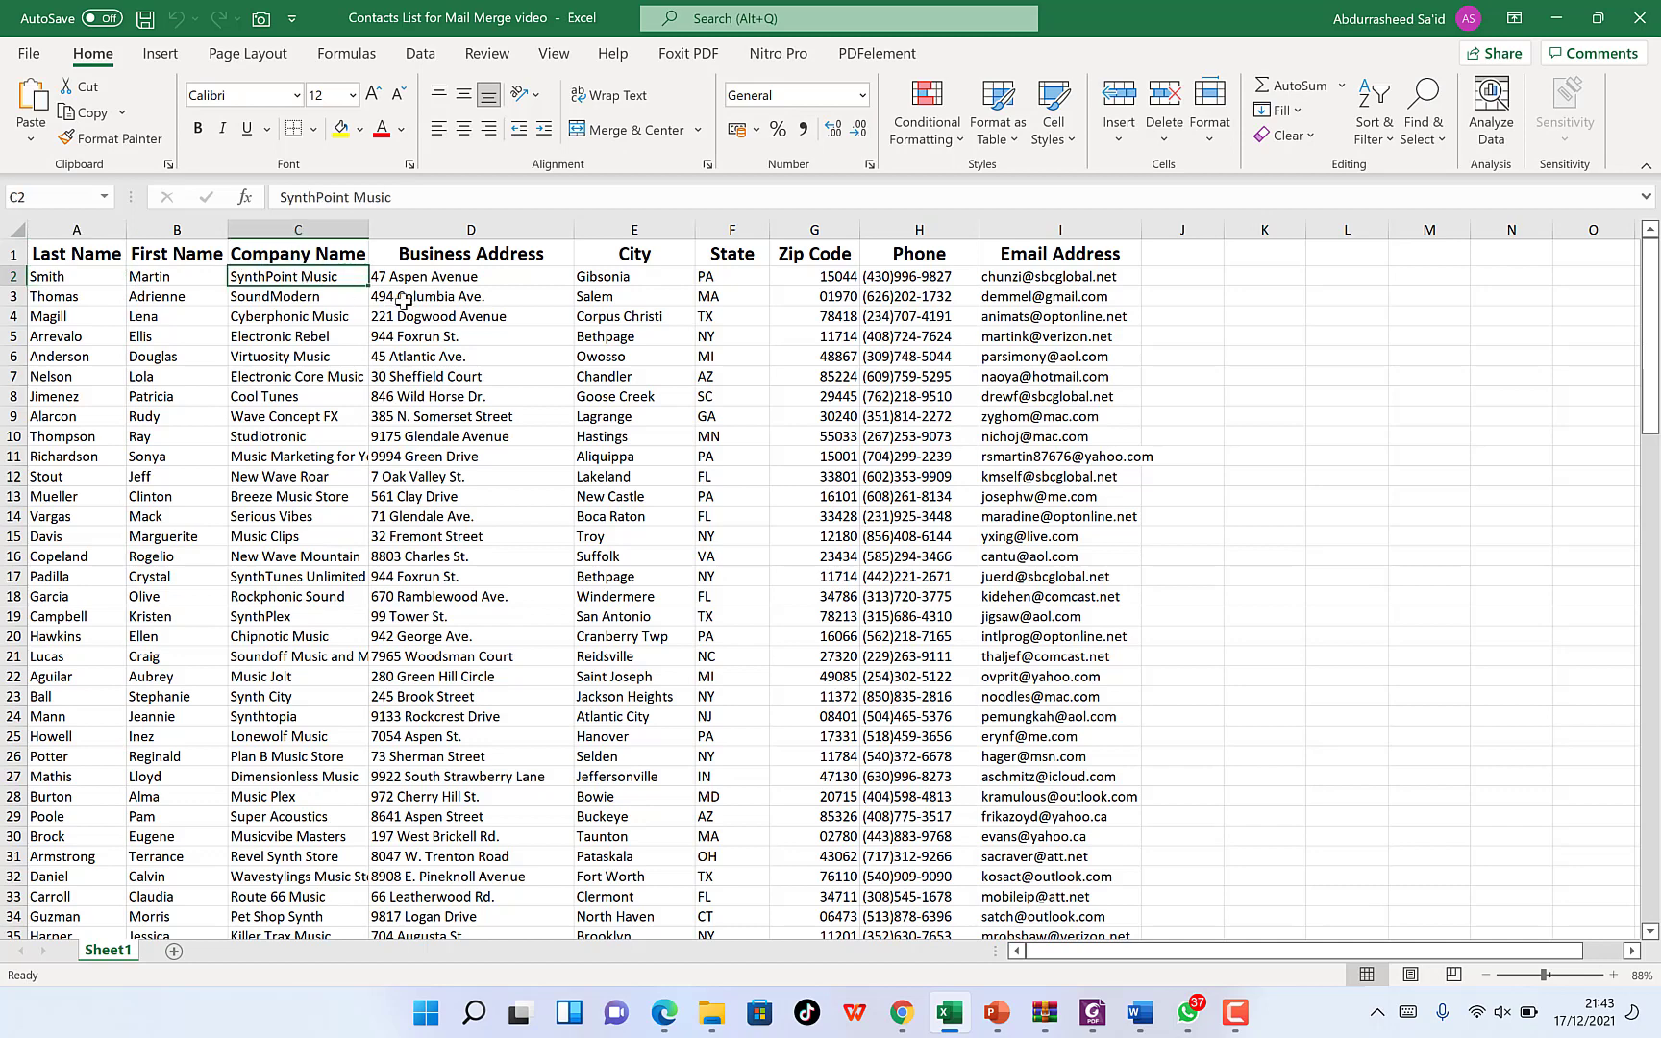
click(461, 277)
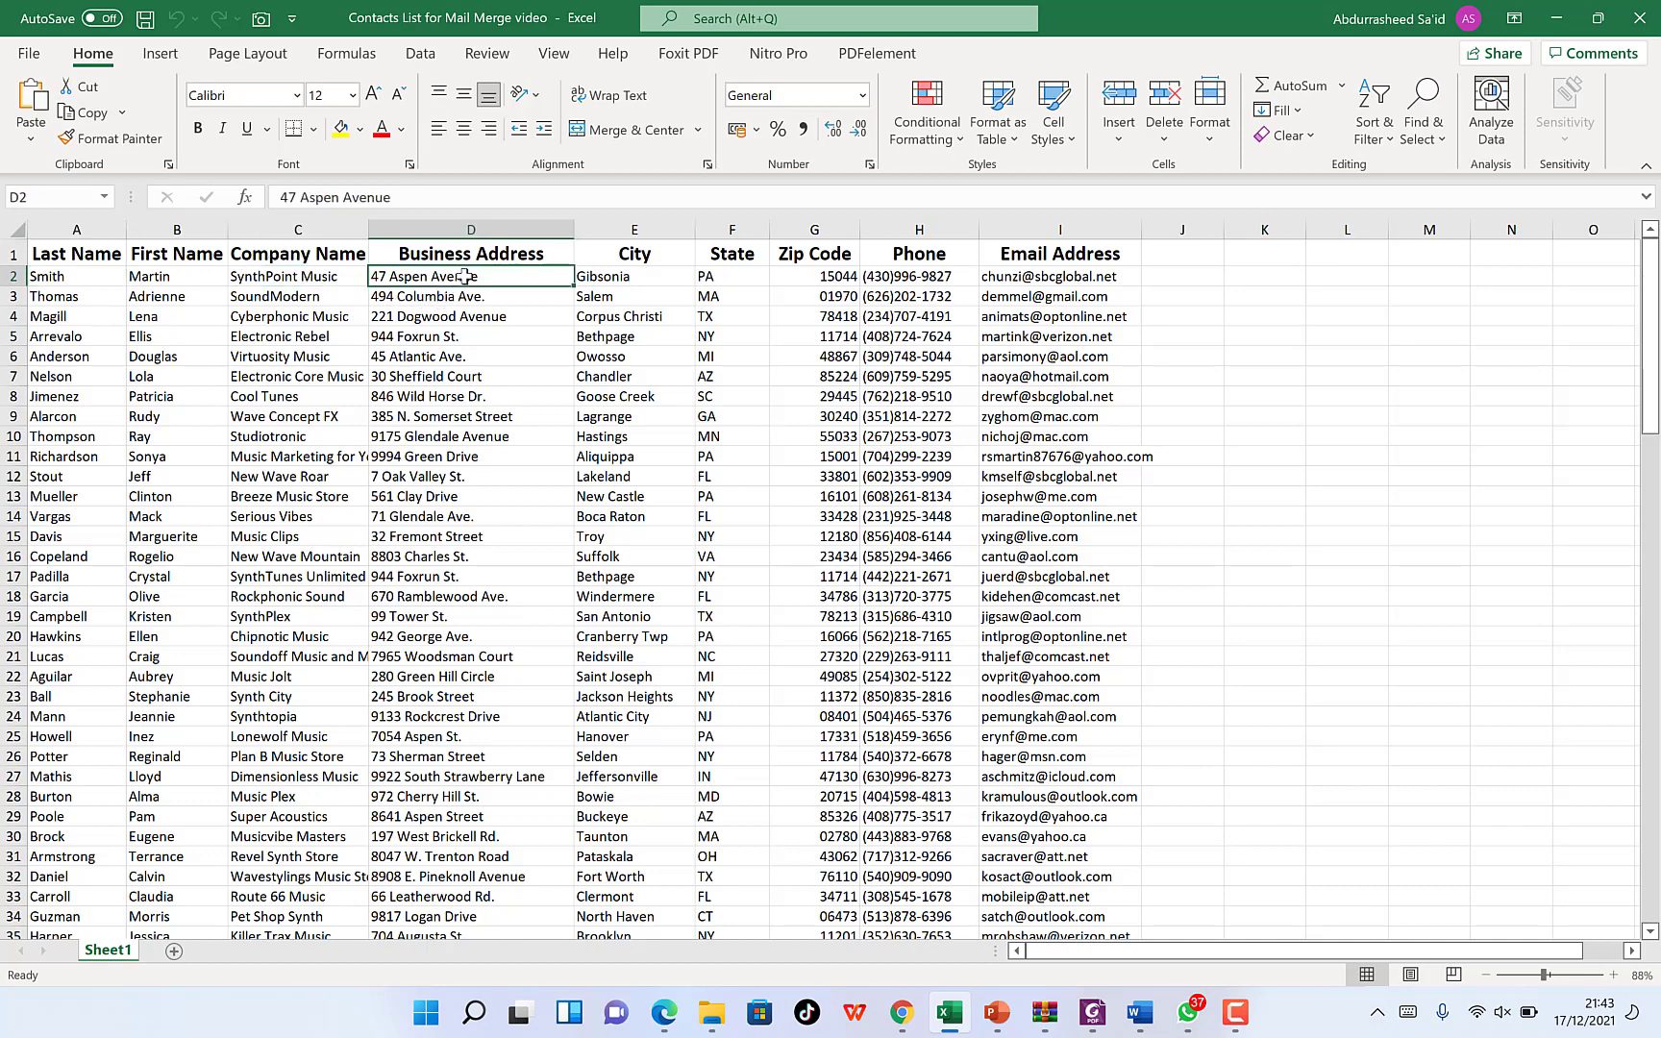
click(639, 276)
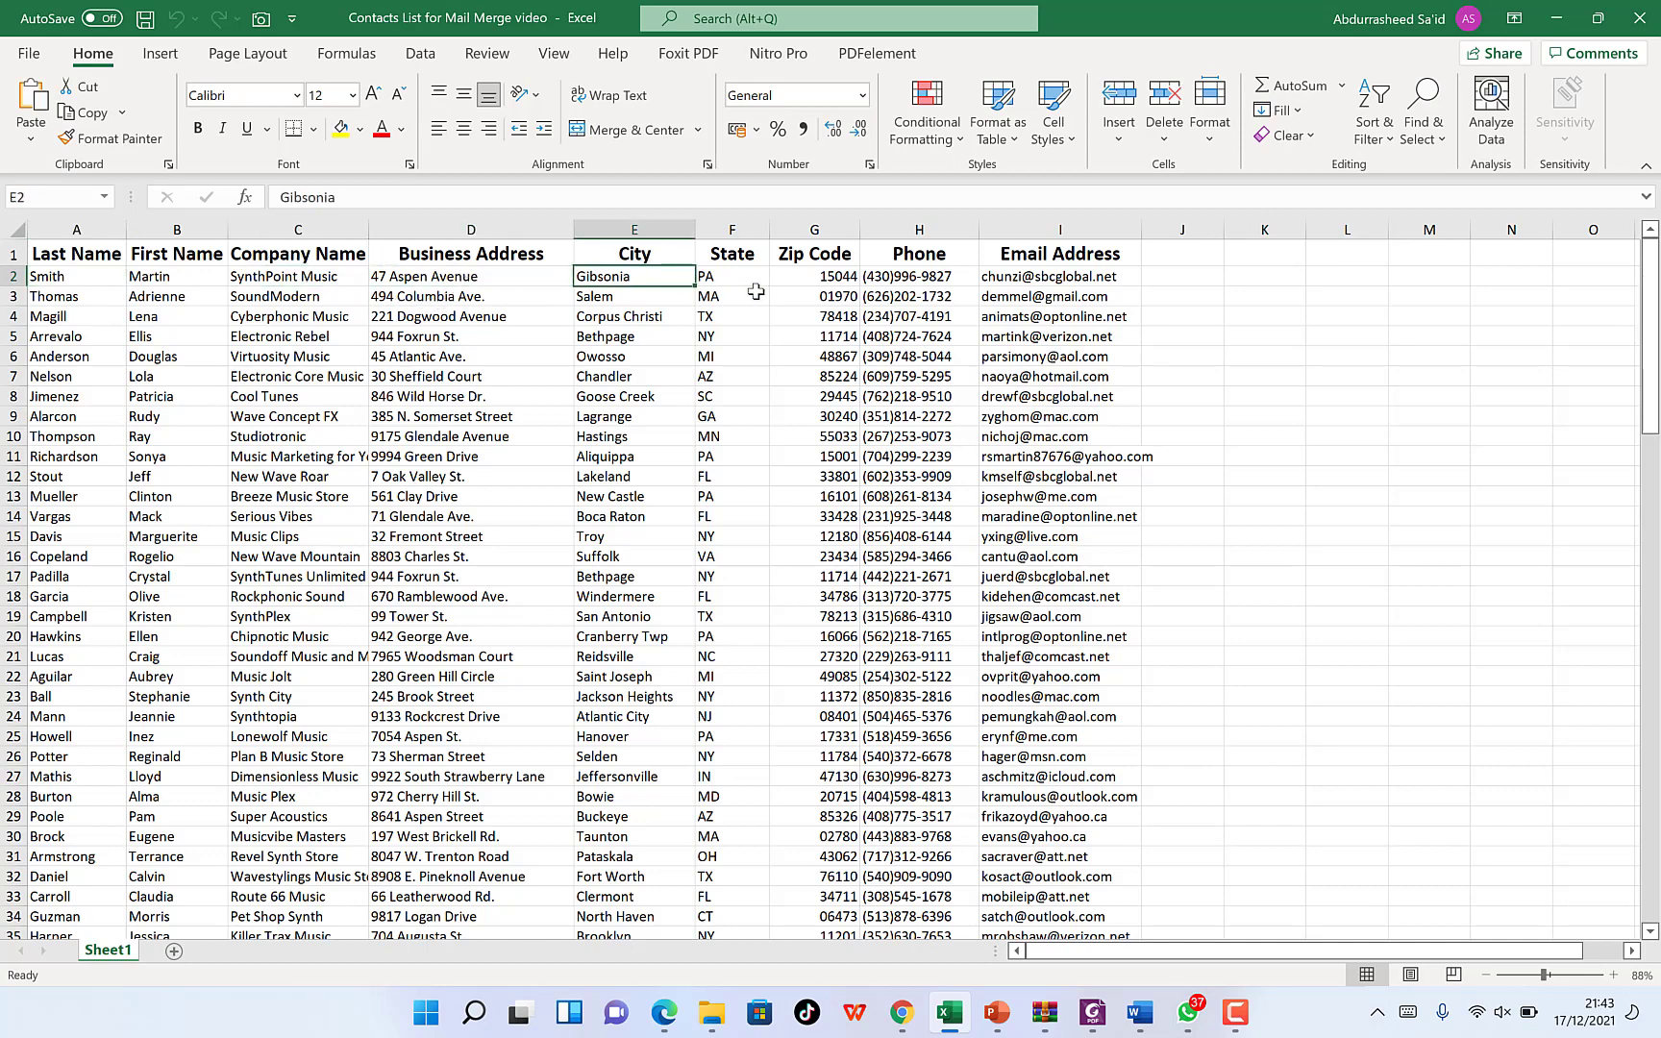
click(822, 276)
click(915, 273)
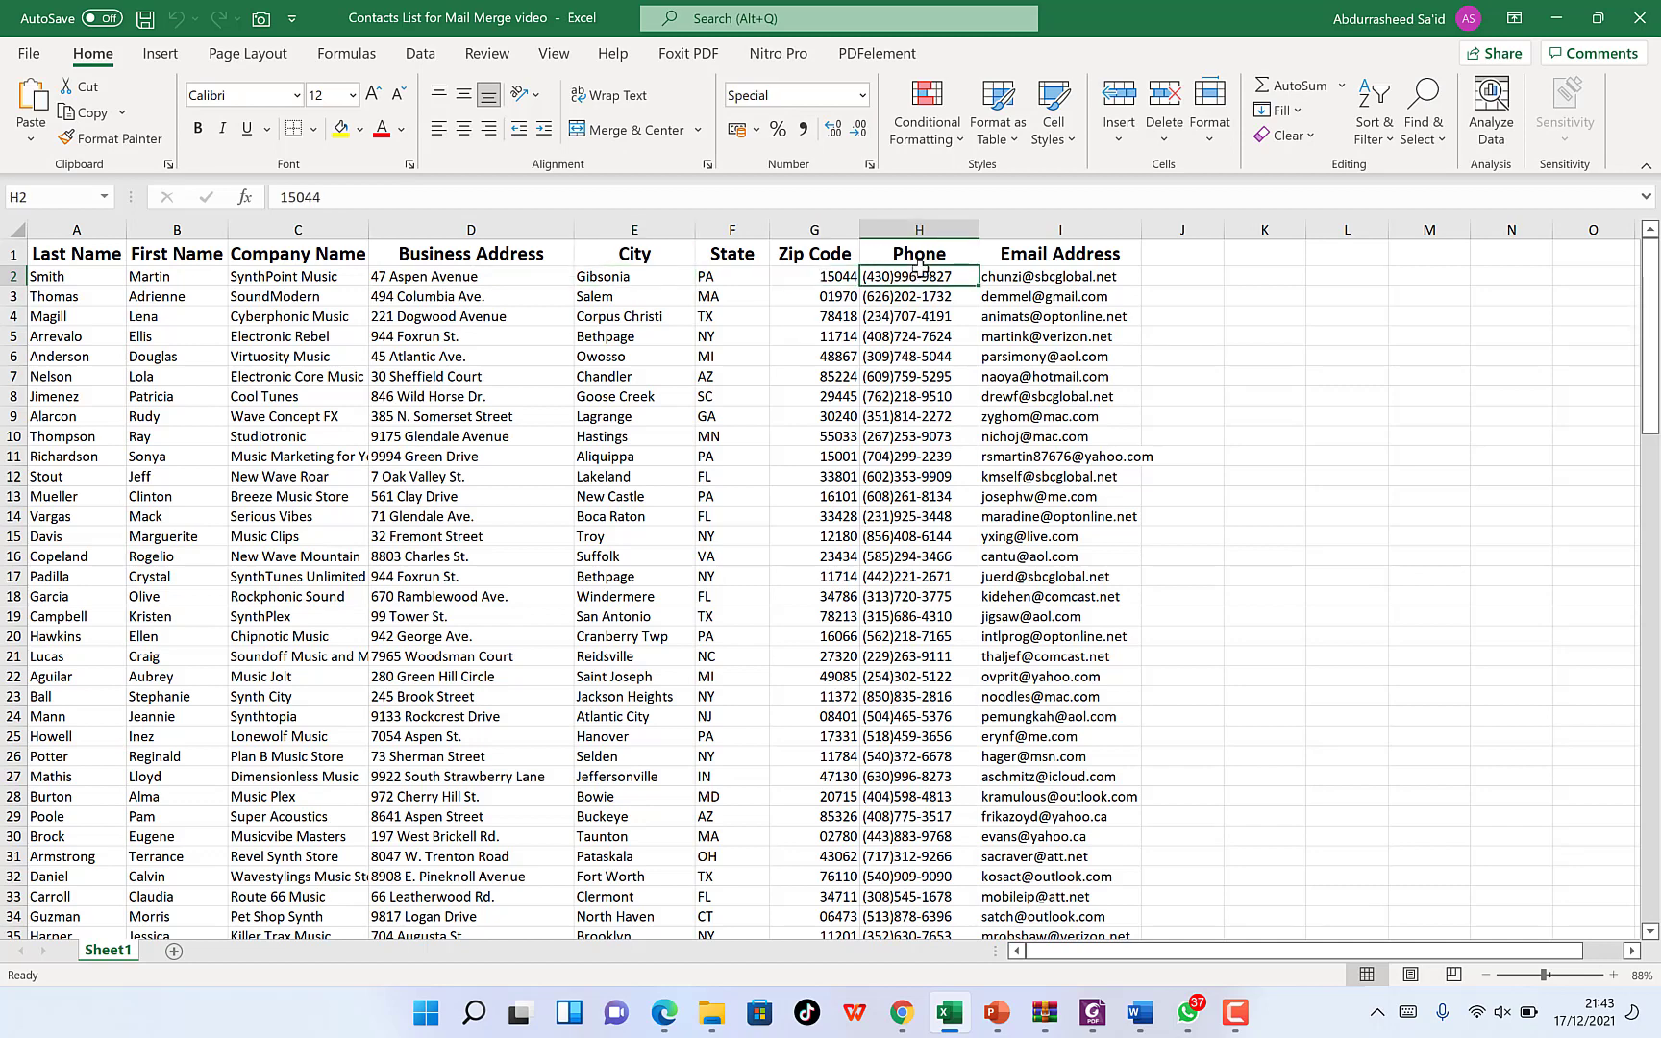
click(1021, 271)
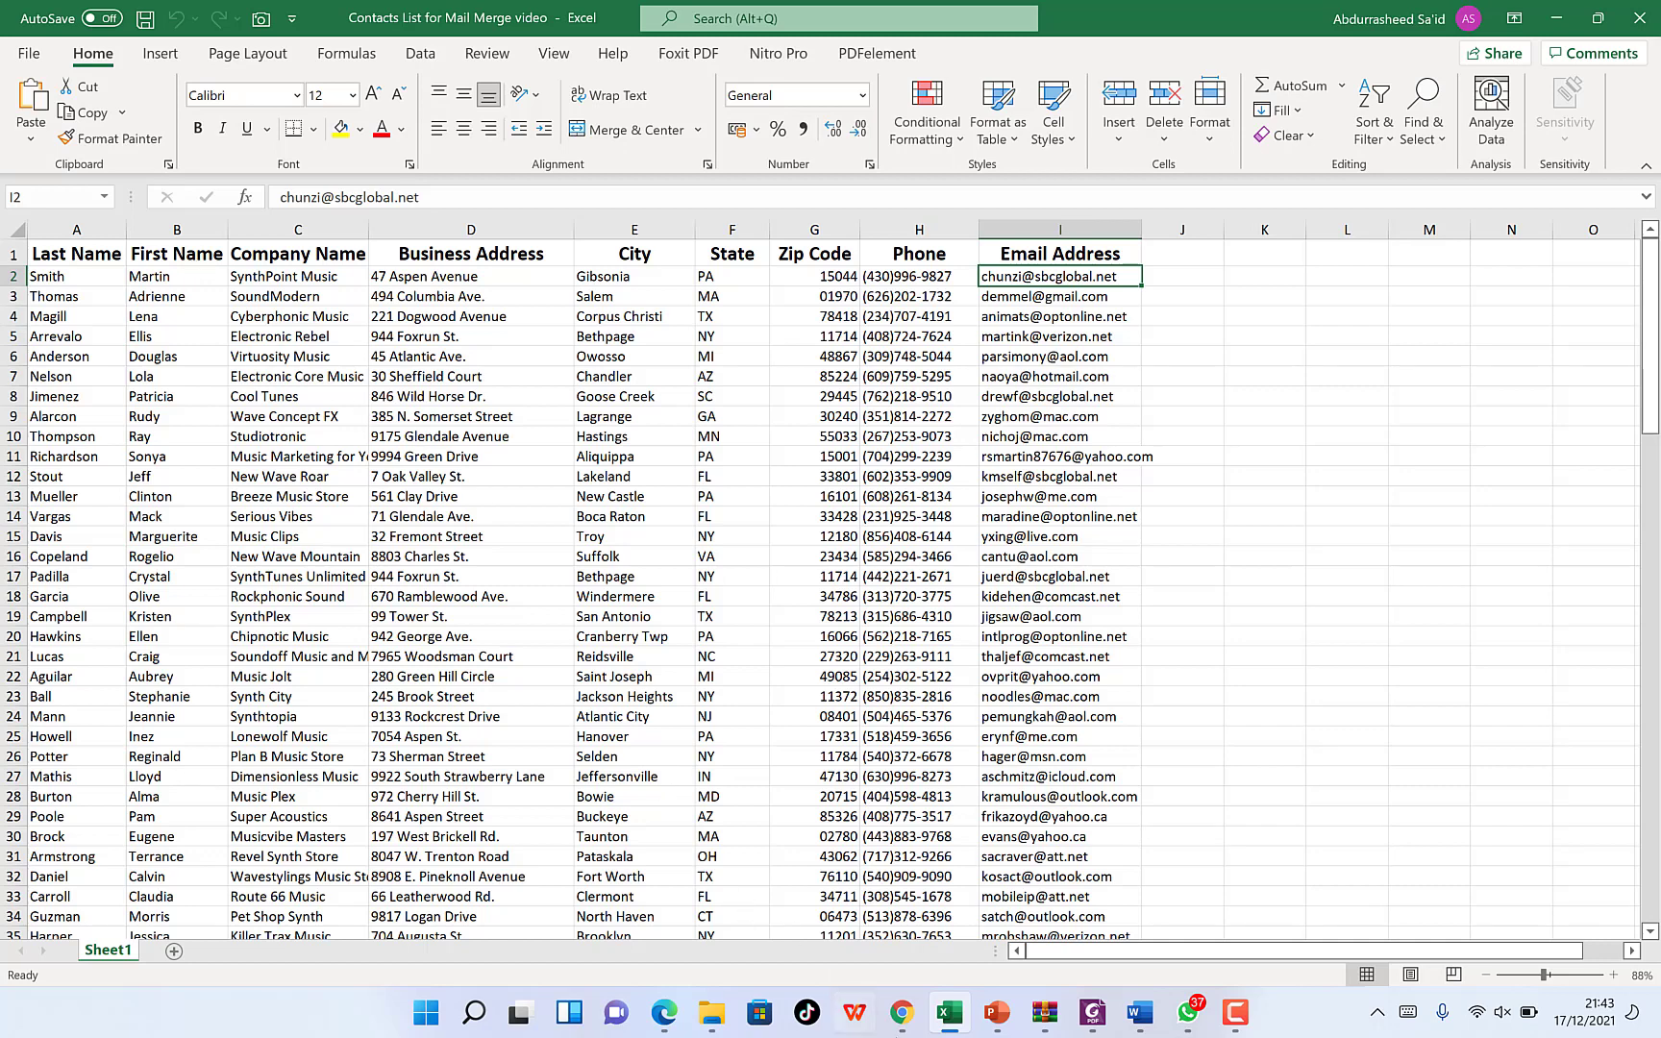
Return to the Word letter and review the street address, recipient name and company name placeholders.
mouse_move(1139, 1014)
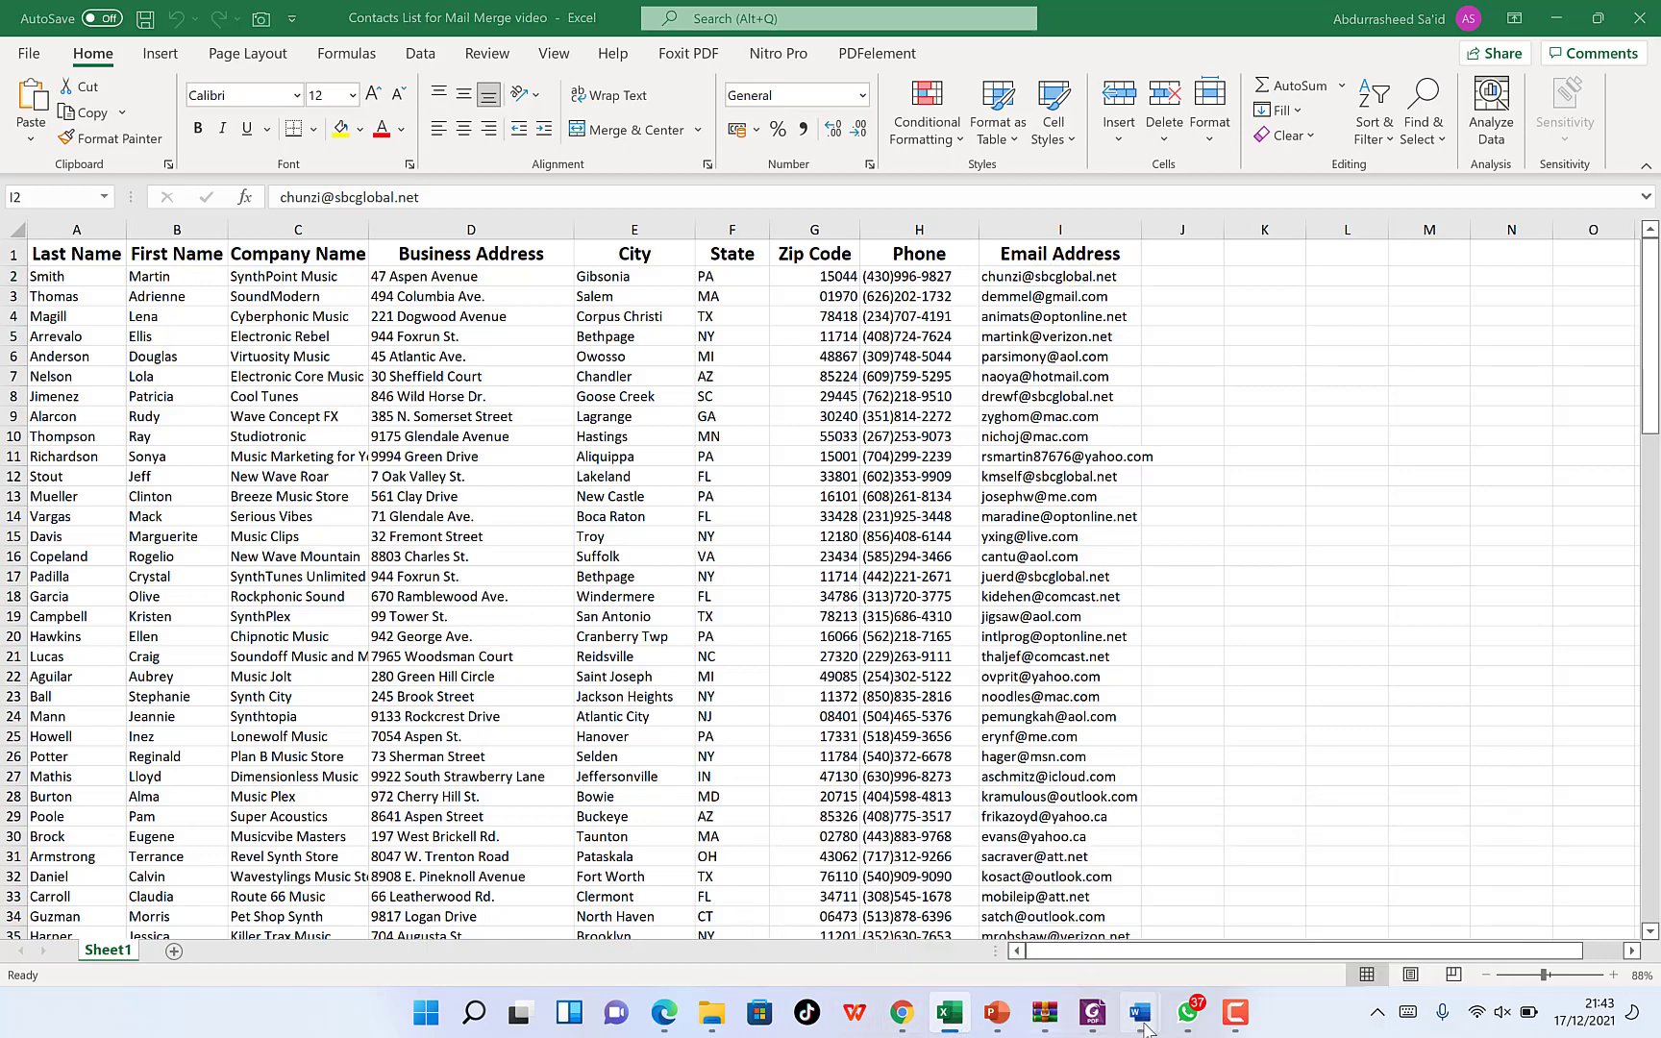
click(1317, 937)
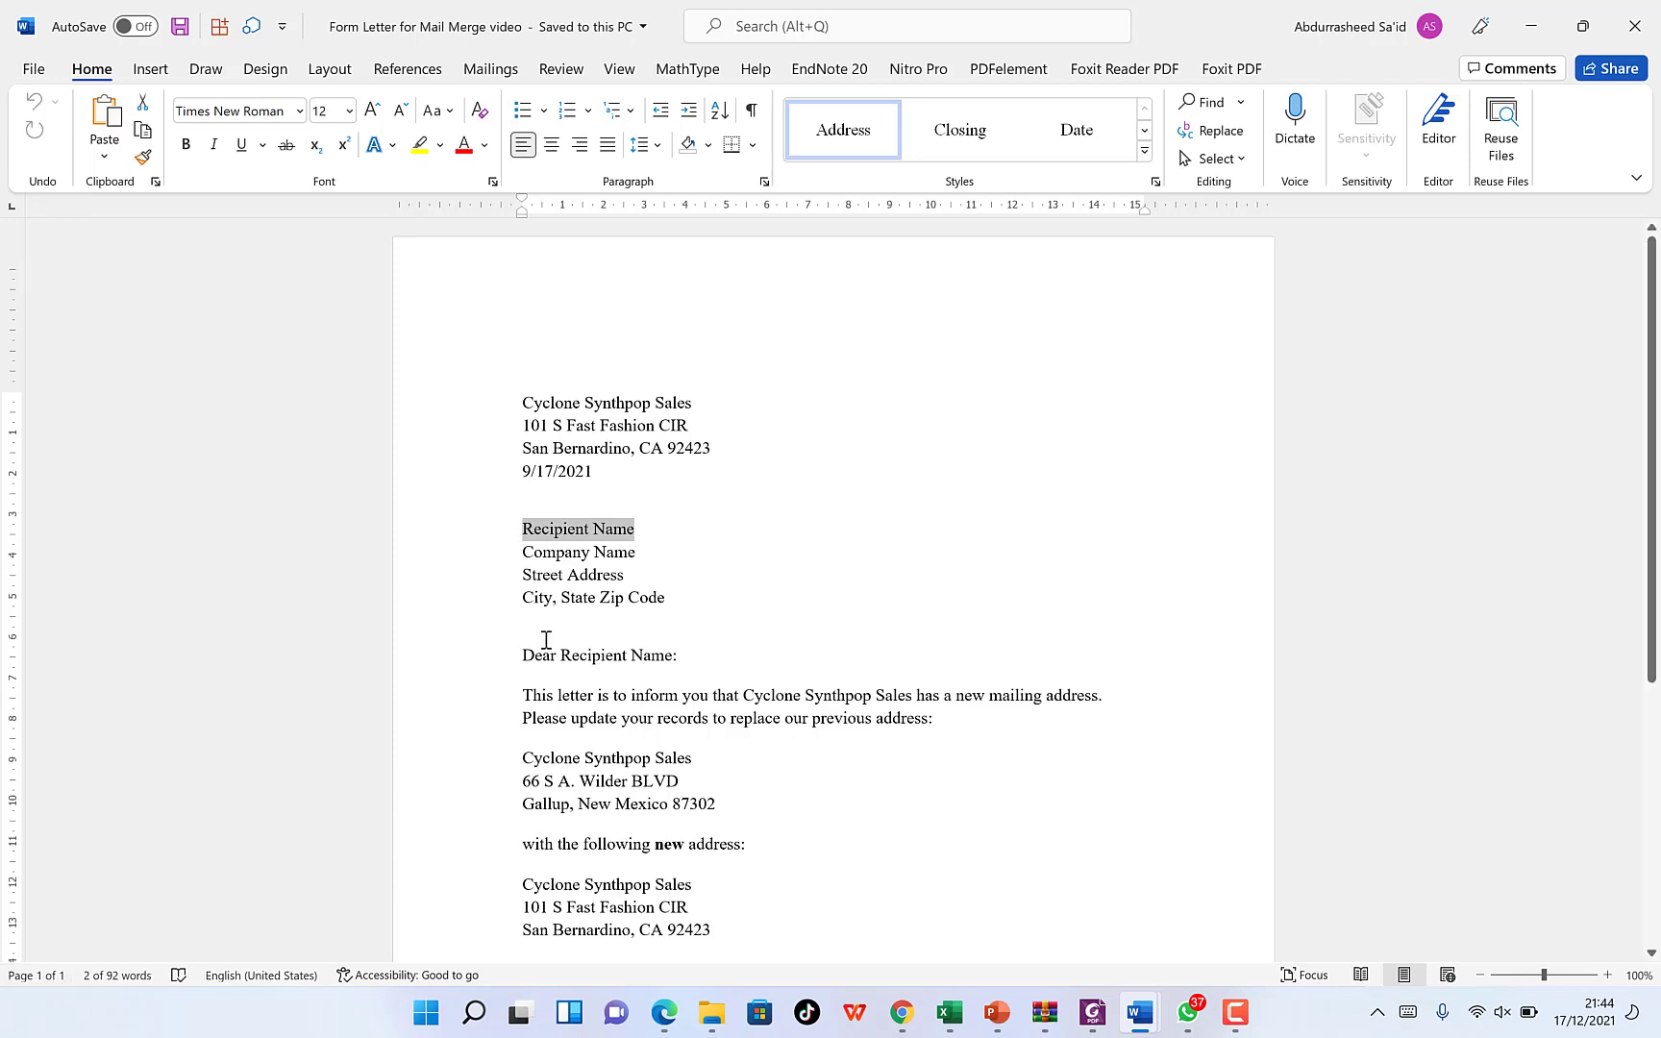
click(673, 578)
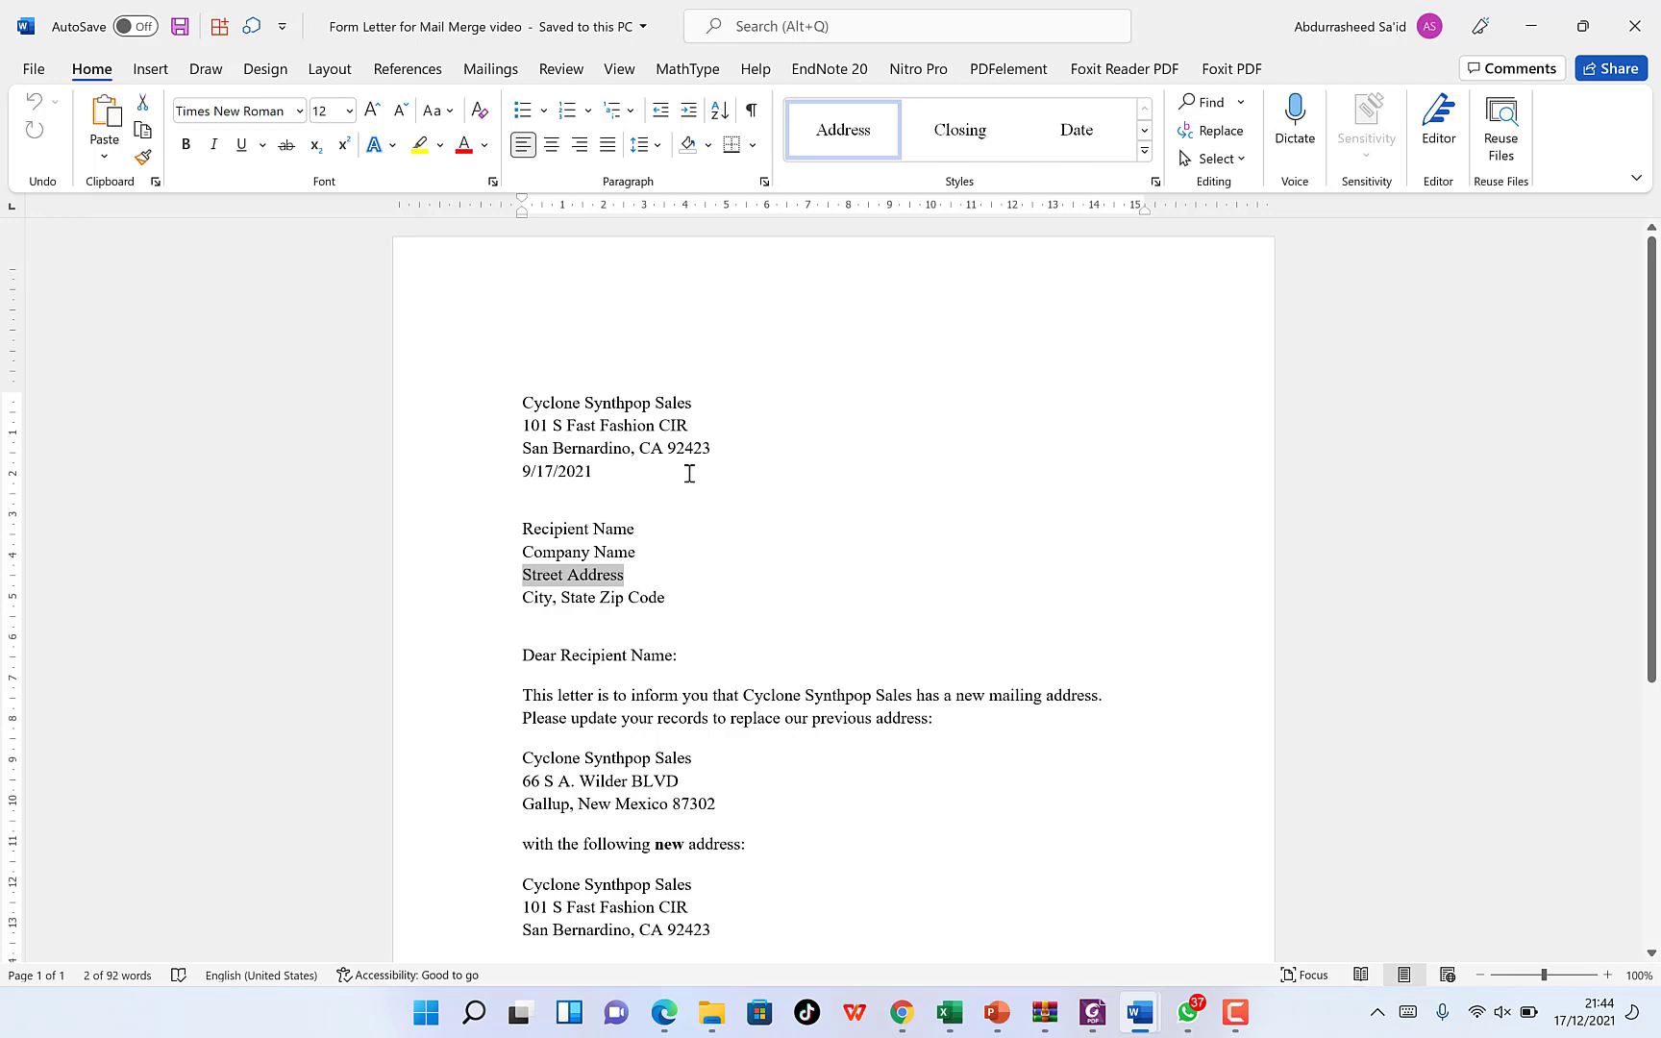
click(664, 531)
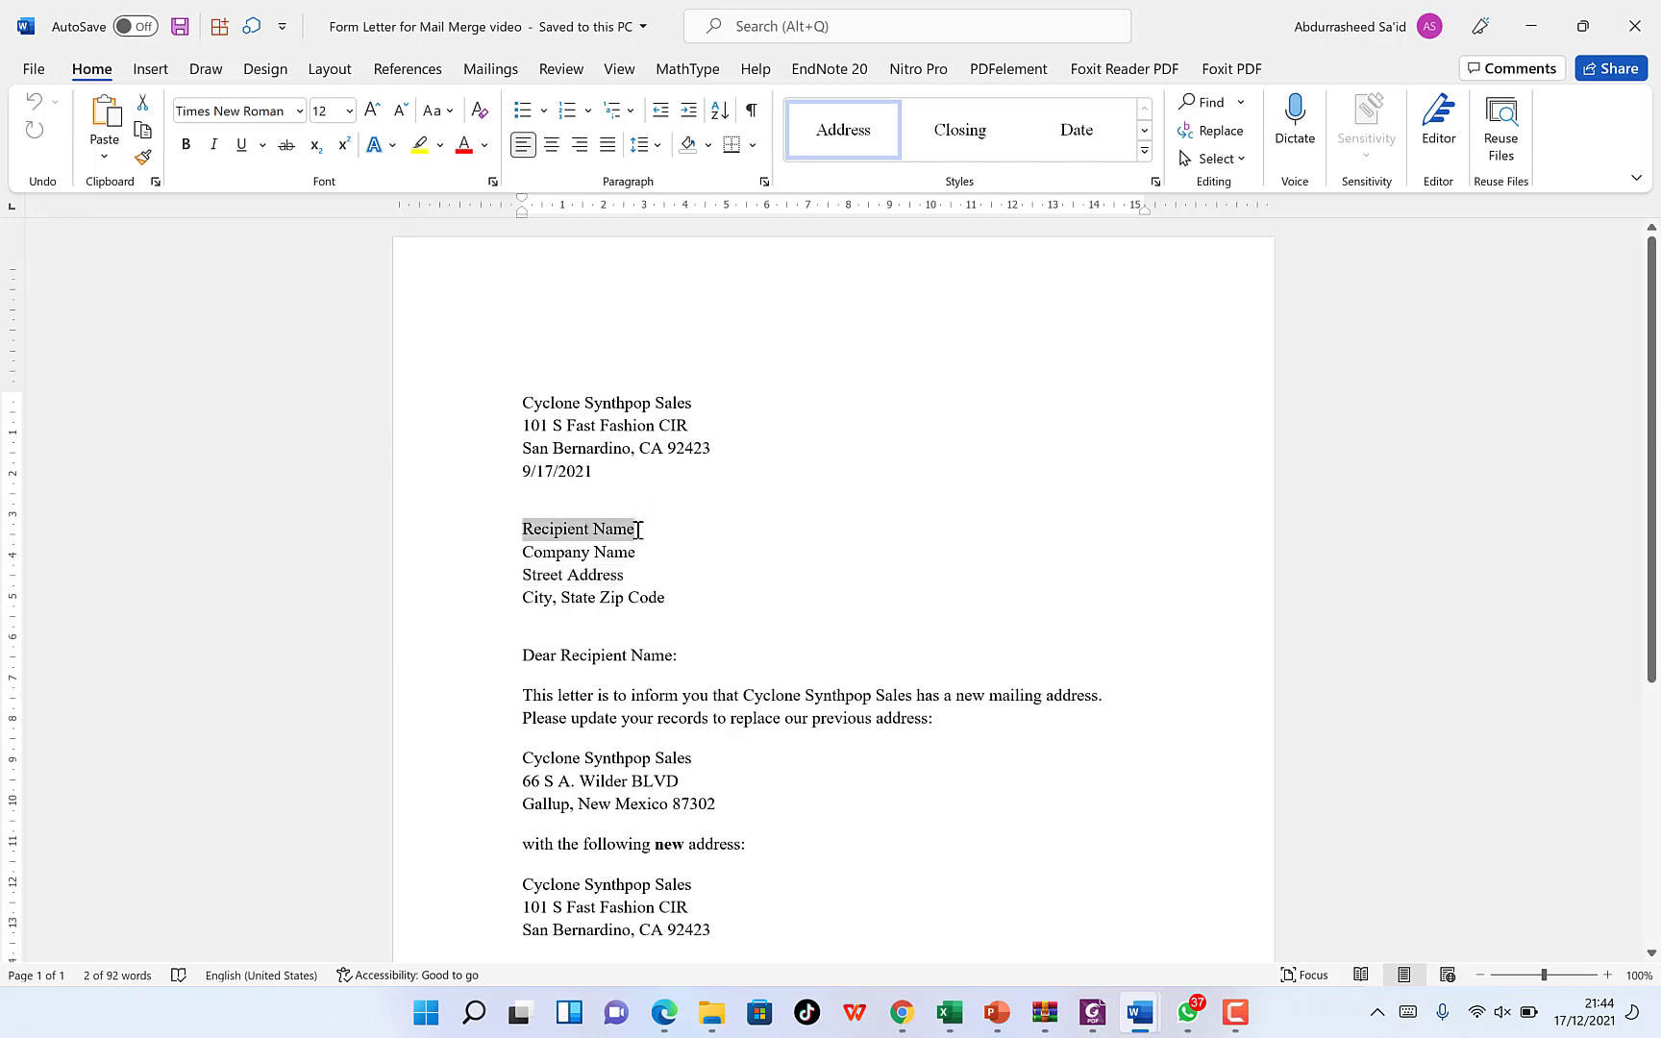
click(657, 556)
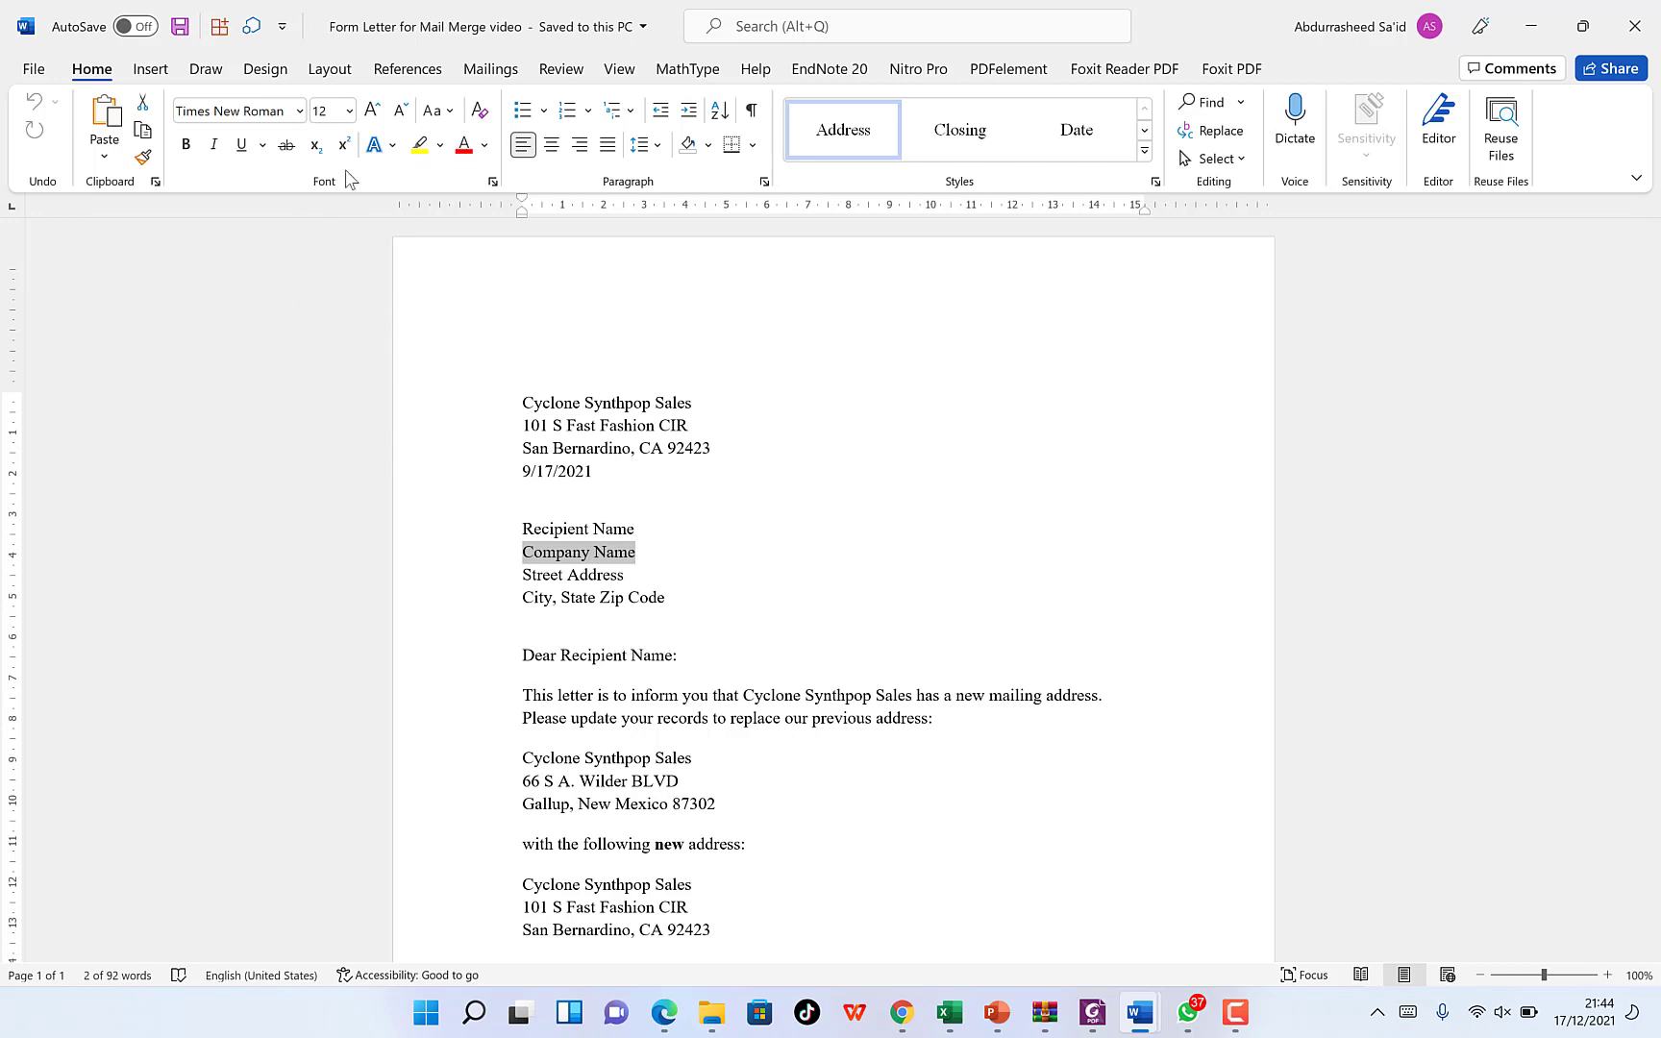
Start a mail merge of the Letters type for the form letter.
click(490, 69)
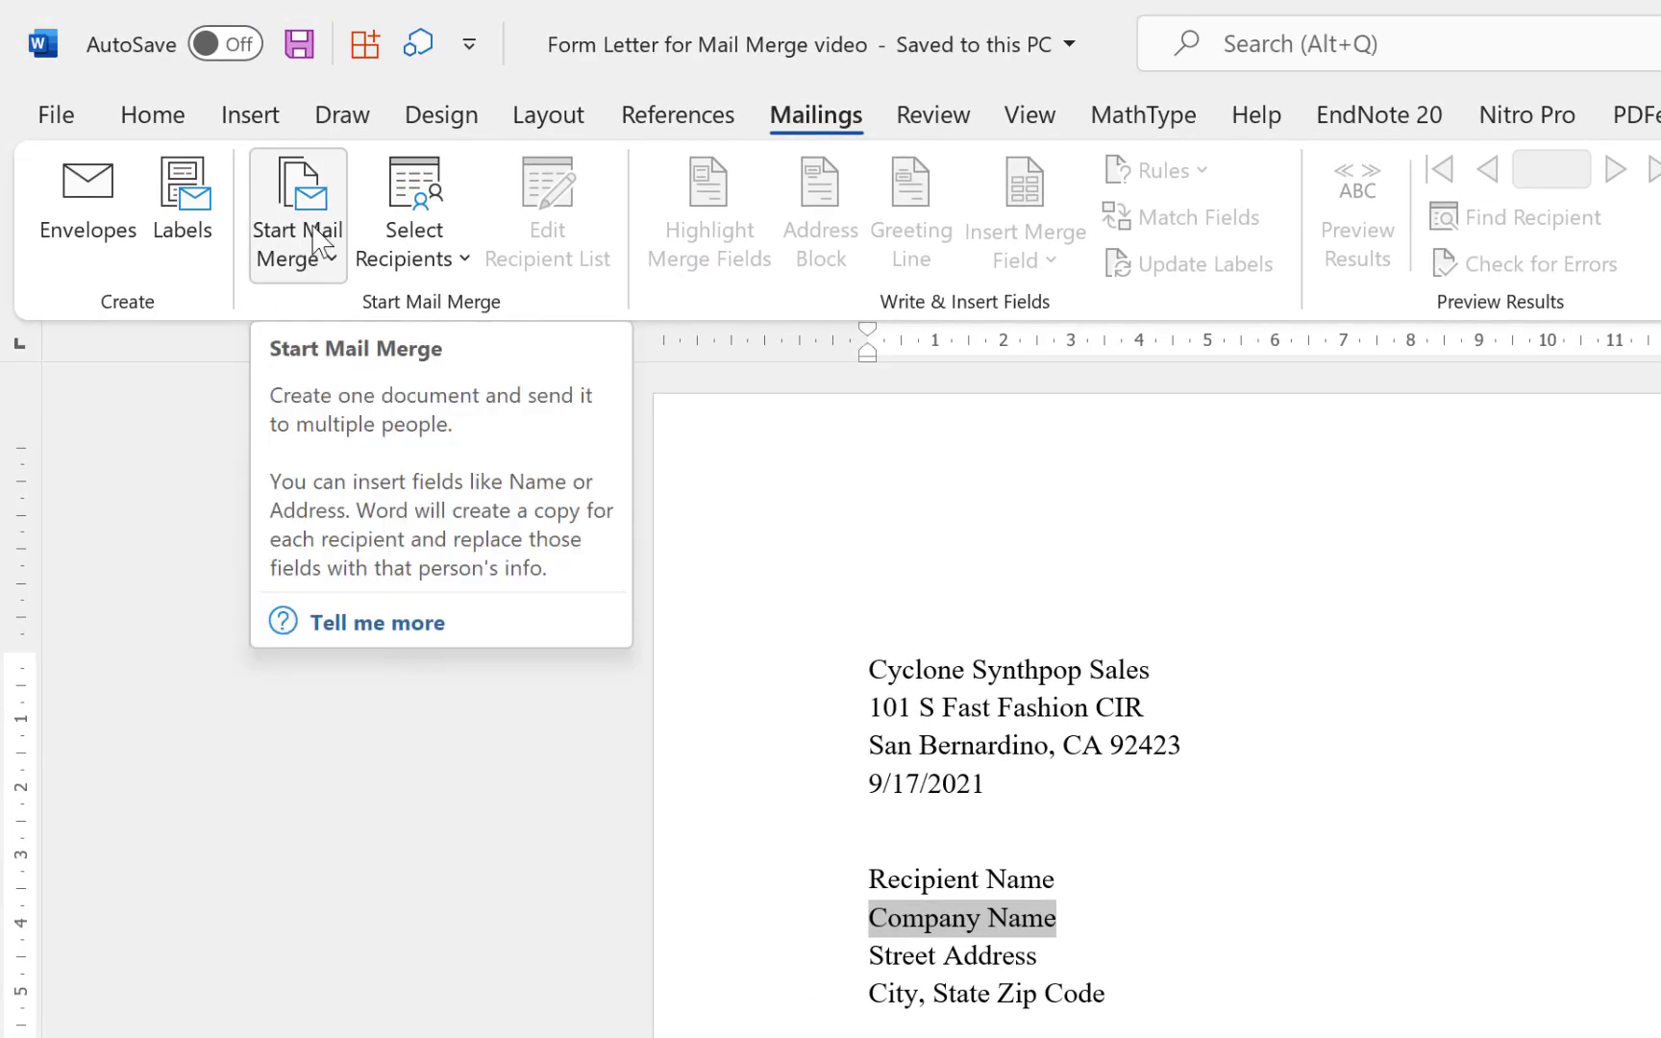
click(333, 260)
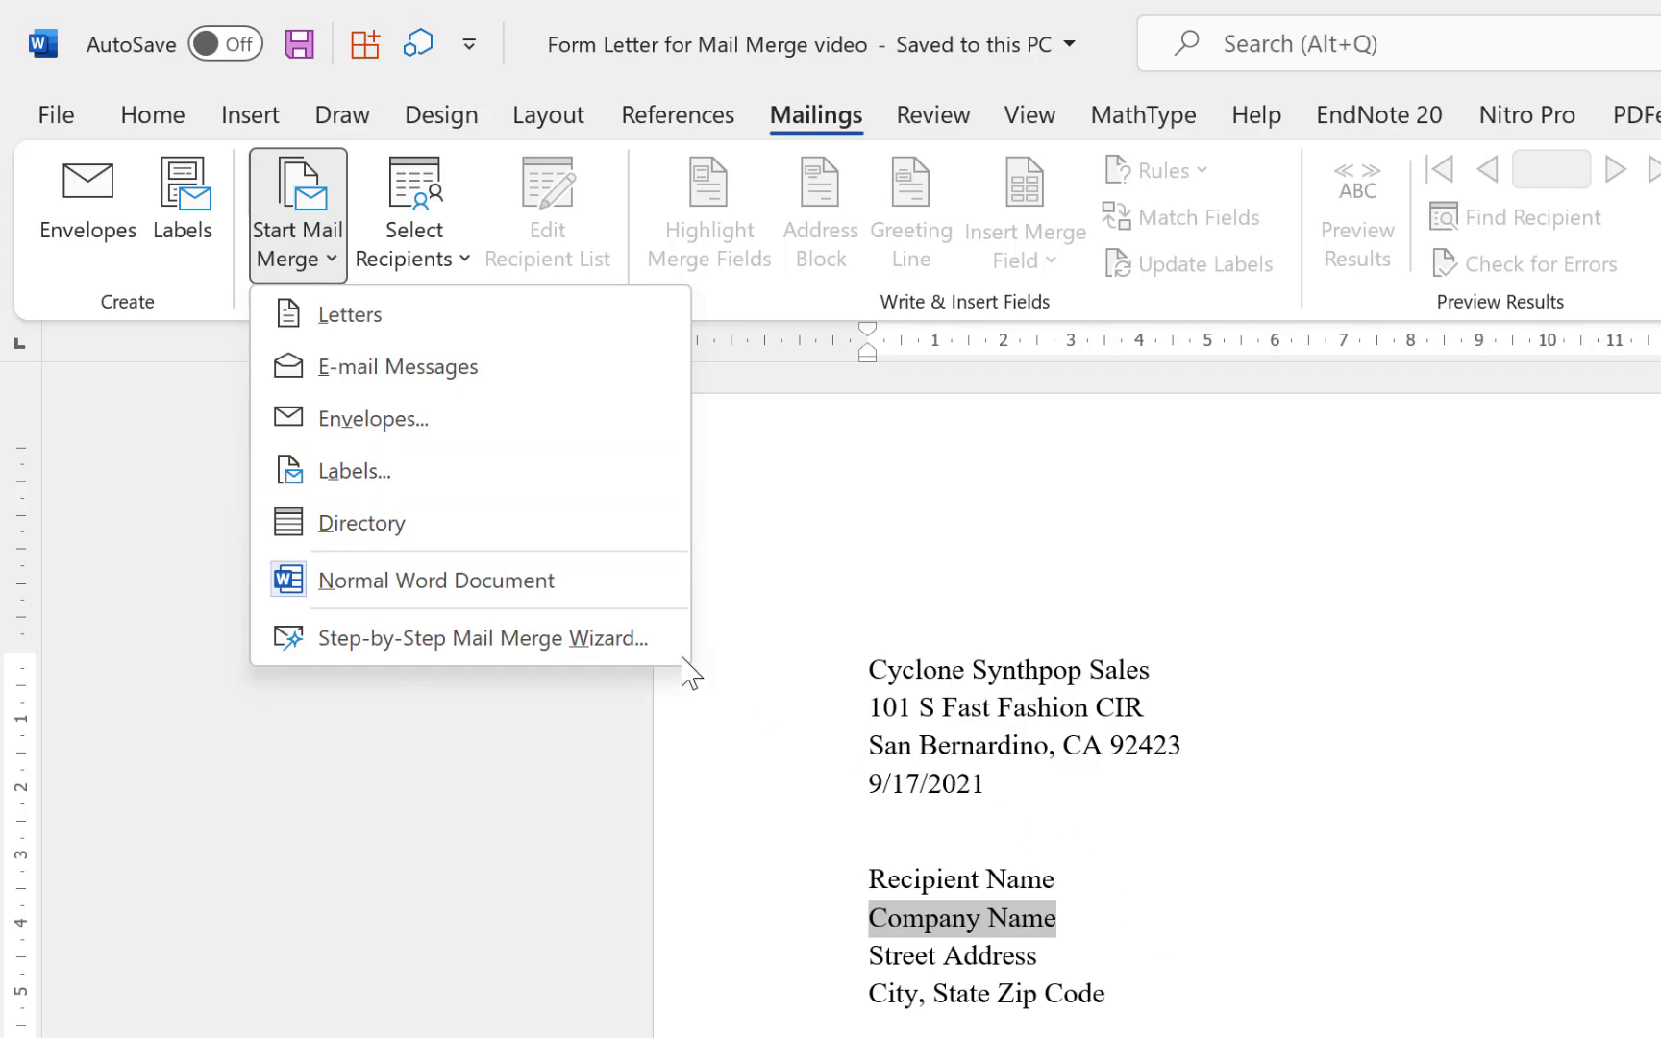
click(397, 321)
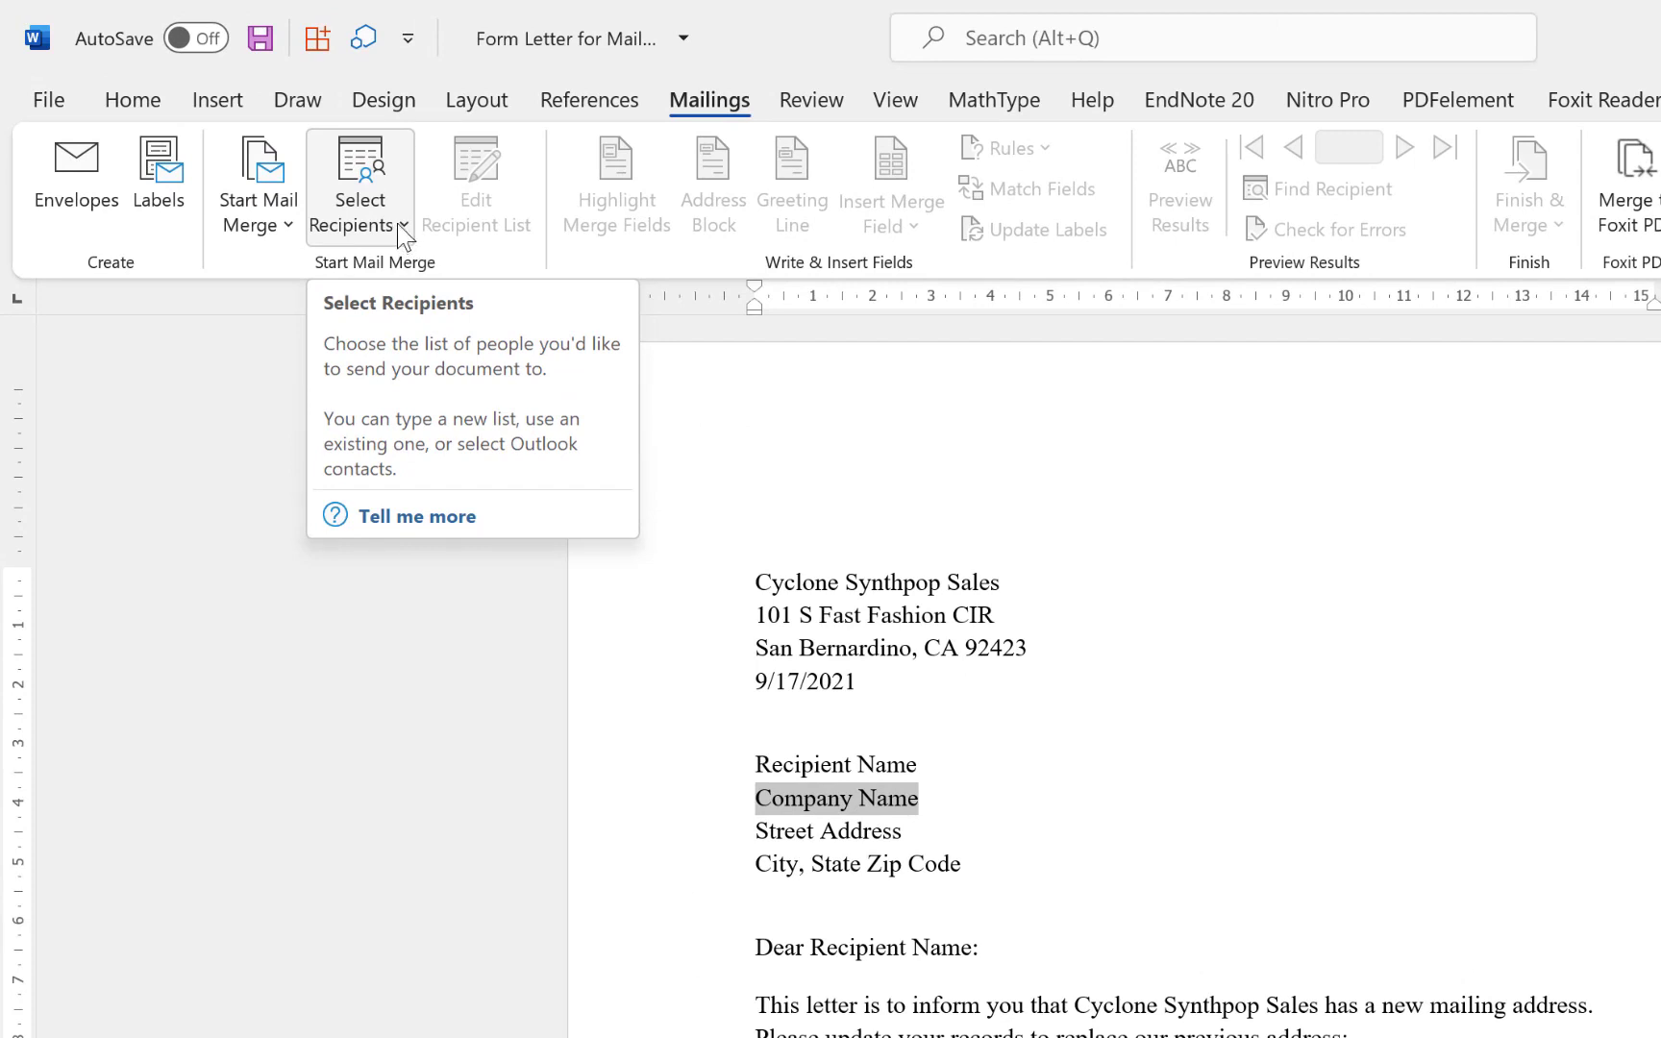
Open a blank new recipient list, enlarge it to view all its address columns, and close it without adding entries.
click(397, 223)
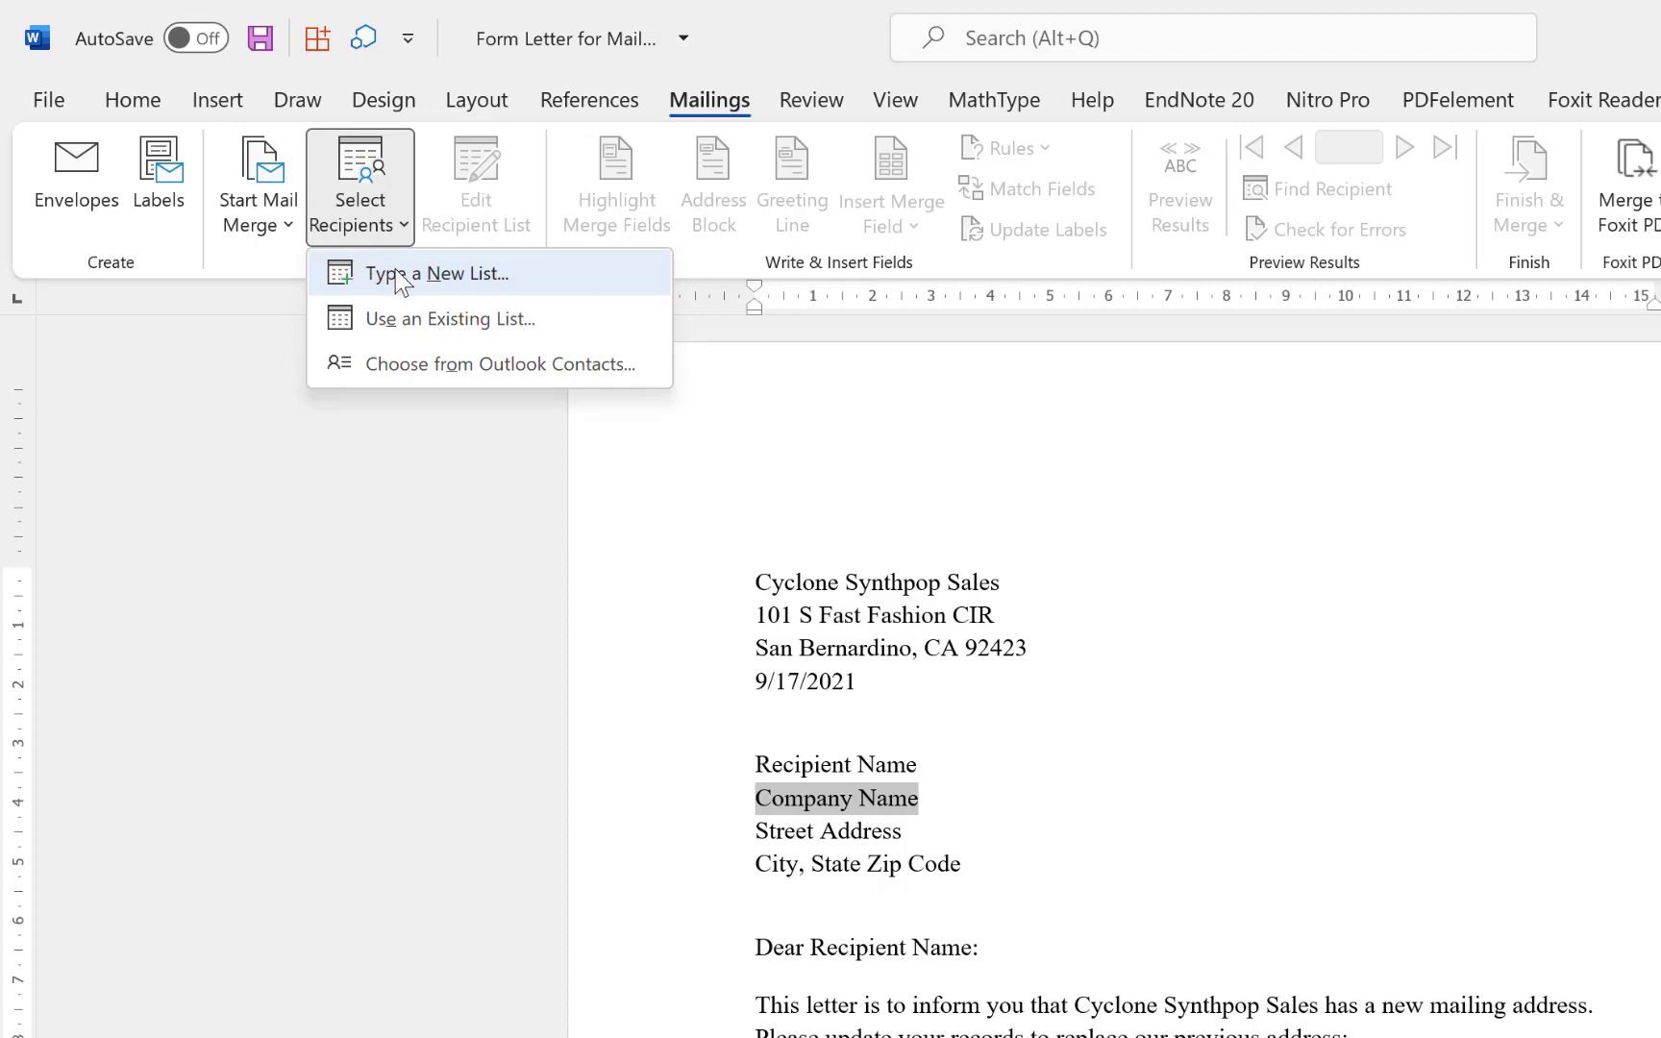
click(465, 288)
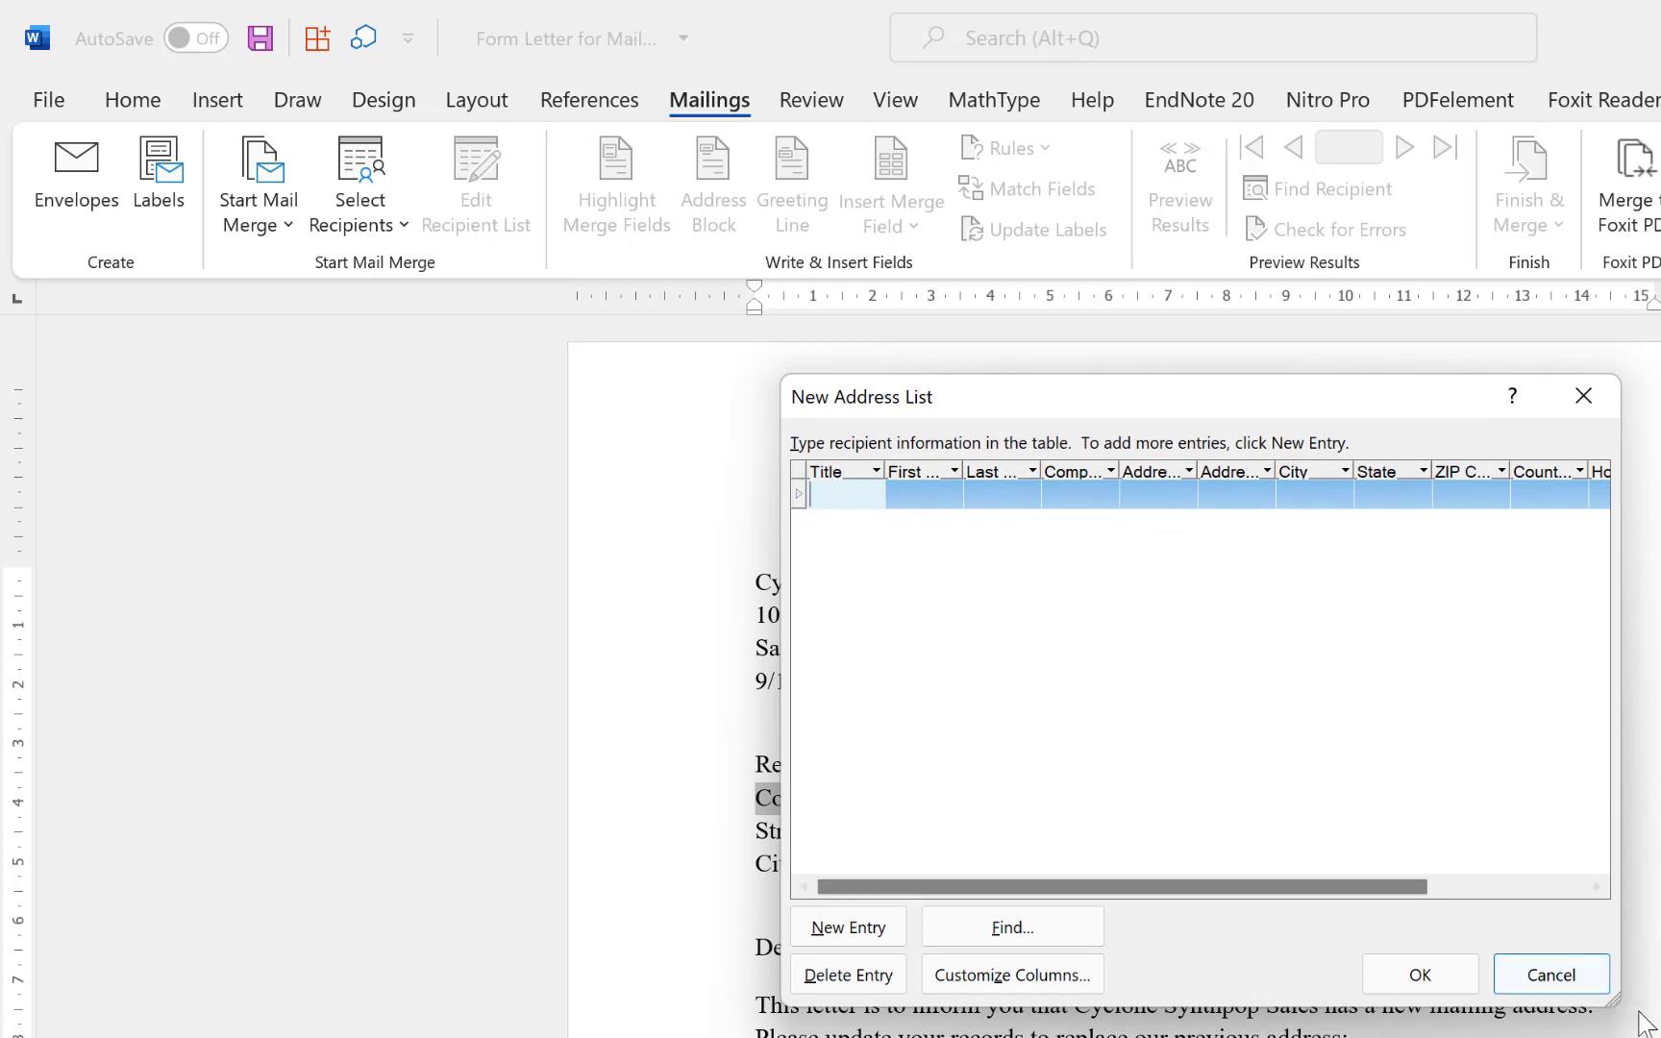
drag(1615, 1000, 1660, 1037)
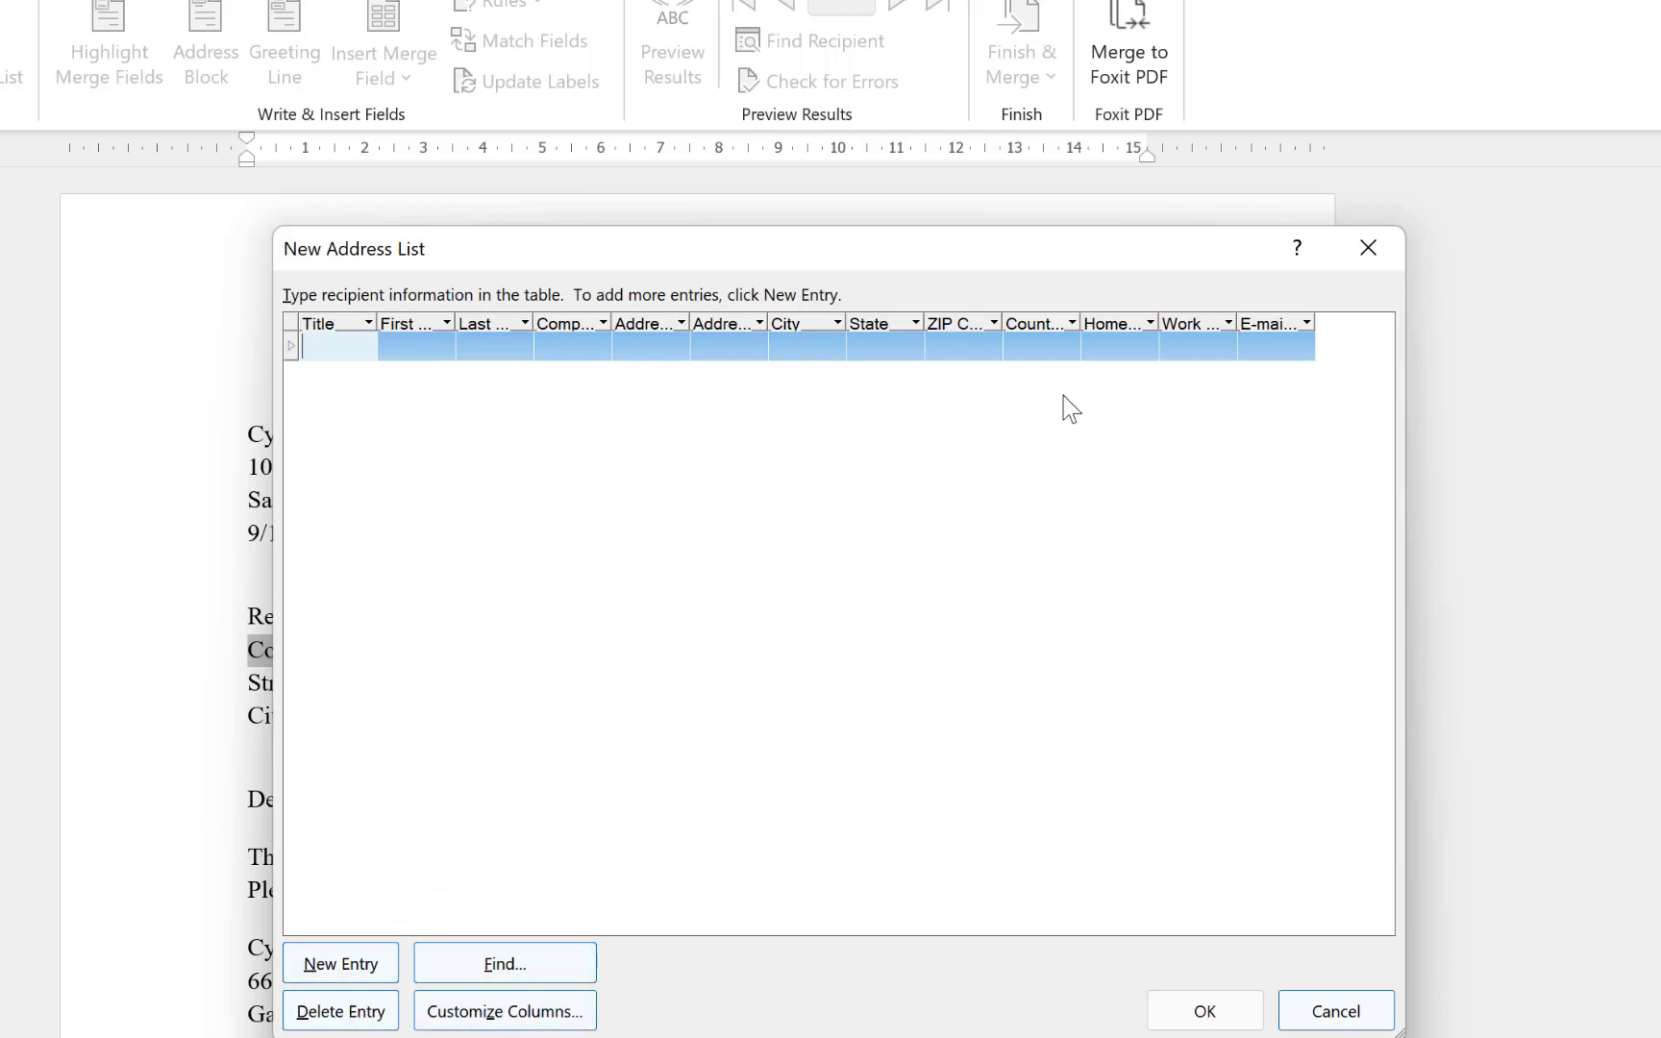
click(1370, 250)
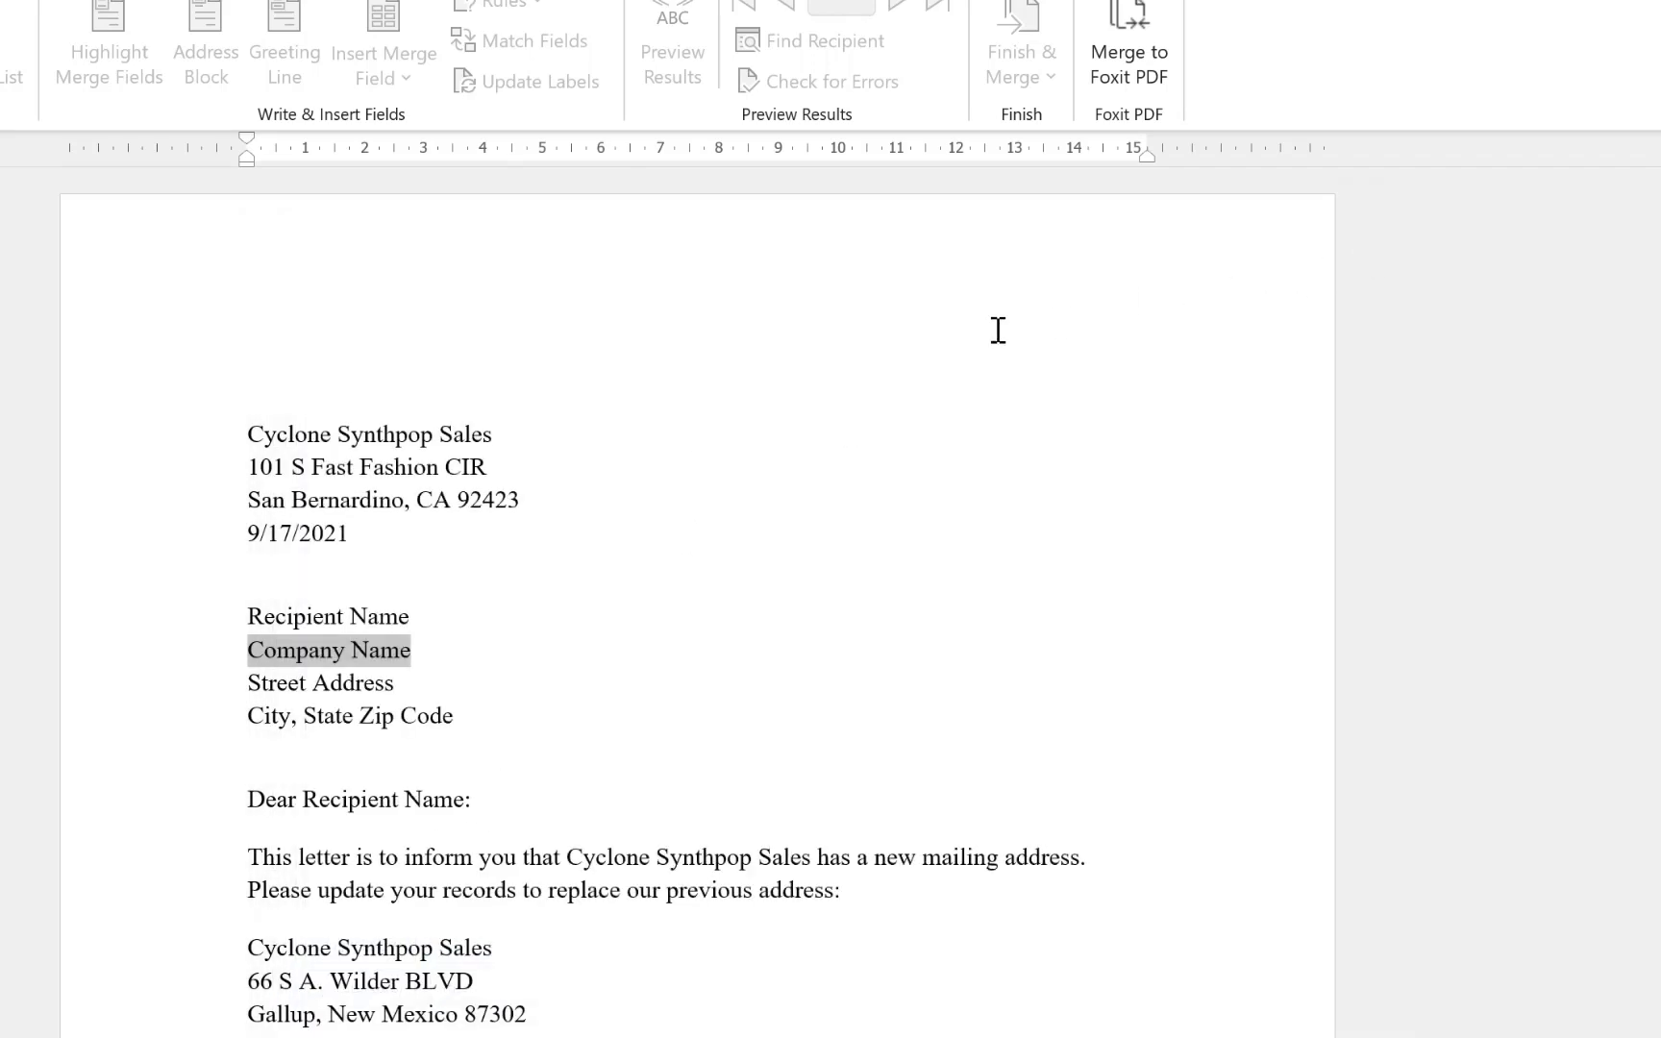
click(471, 596)
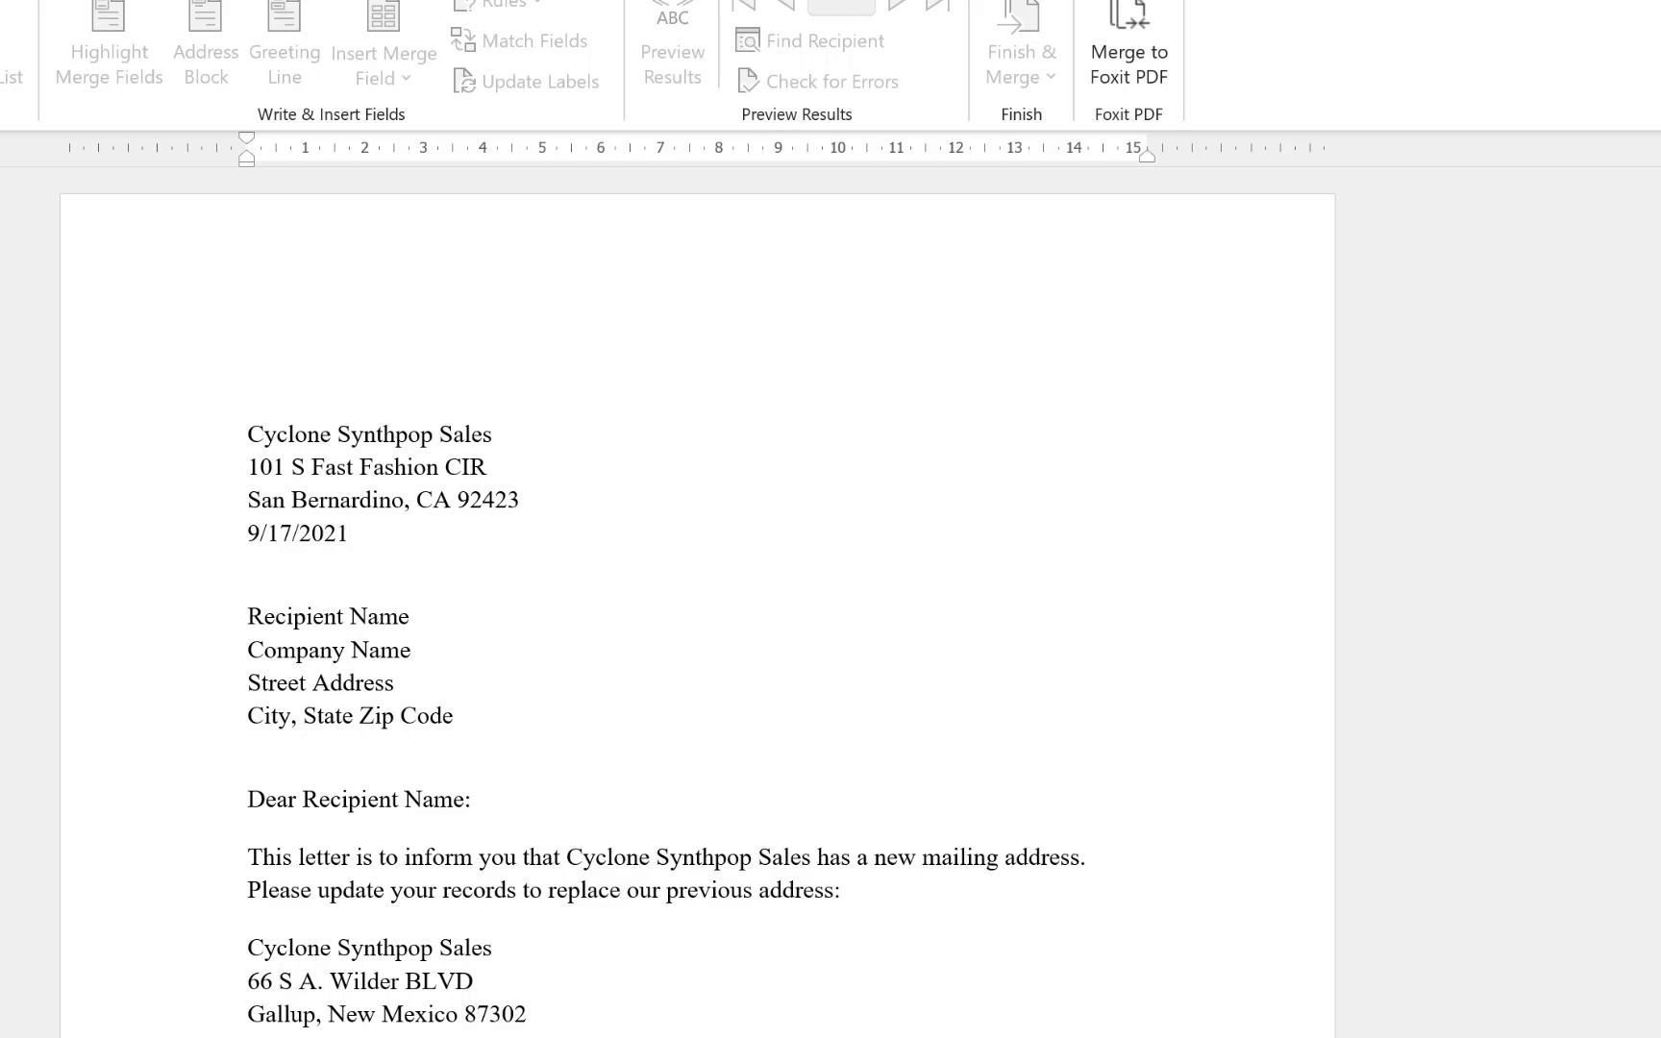
Select the existing workbook "Contacts List for Mail Merge video" from the Mail Merge Documents folder as the recipient data source.
key(alt+m)
key(r)
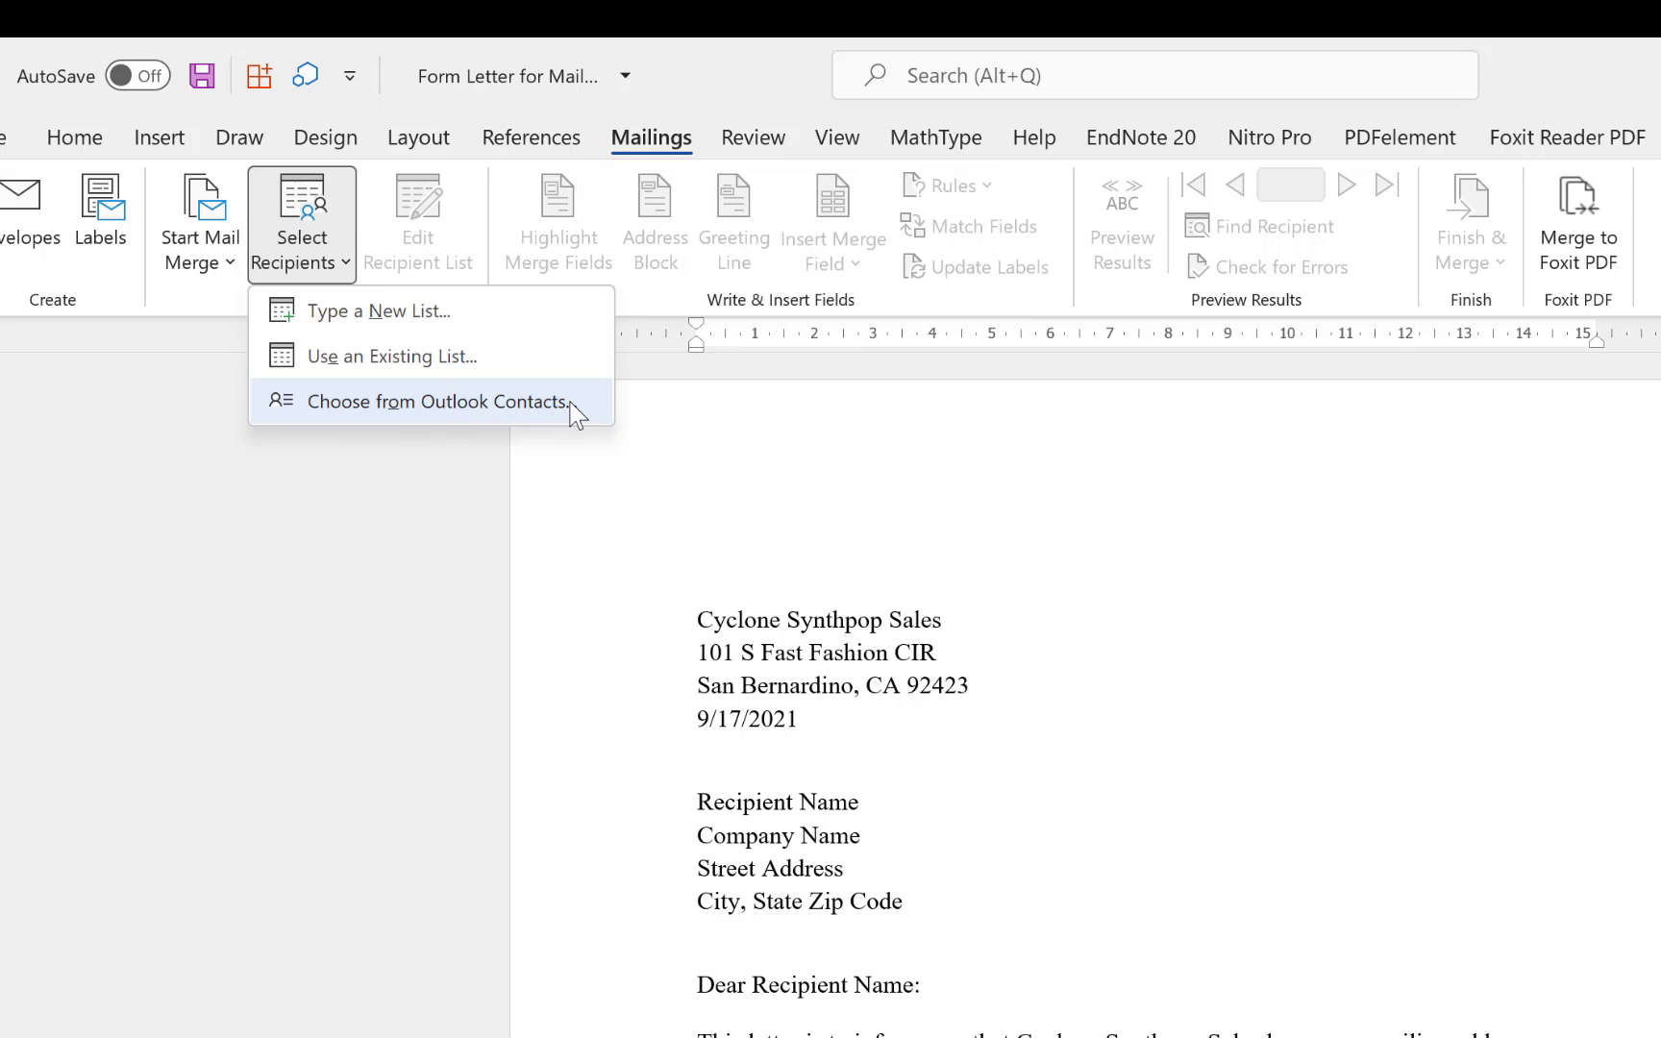
click(384, 358)
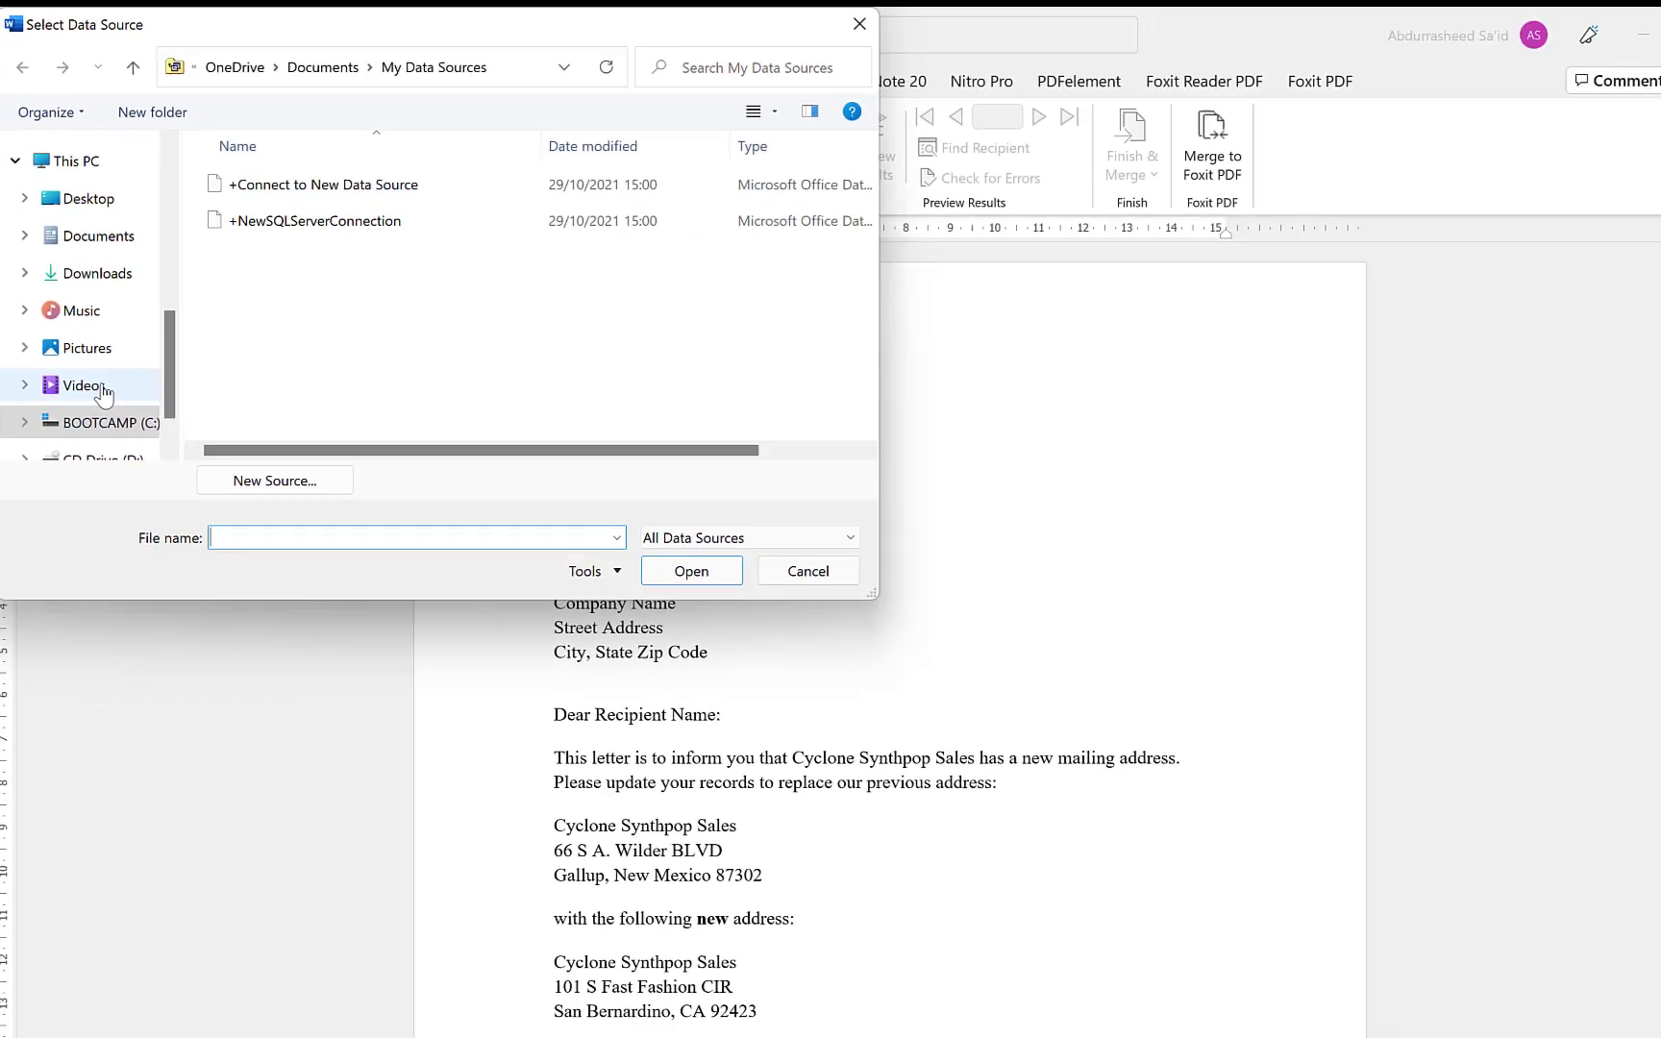
scroll(132, 487, up, 4)
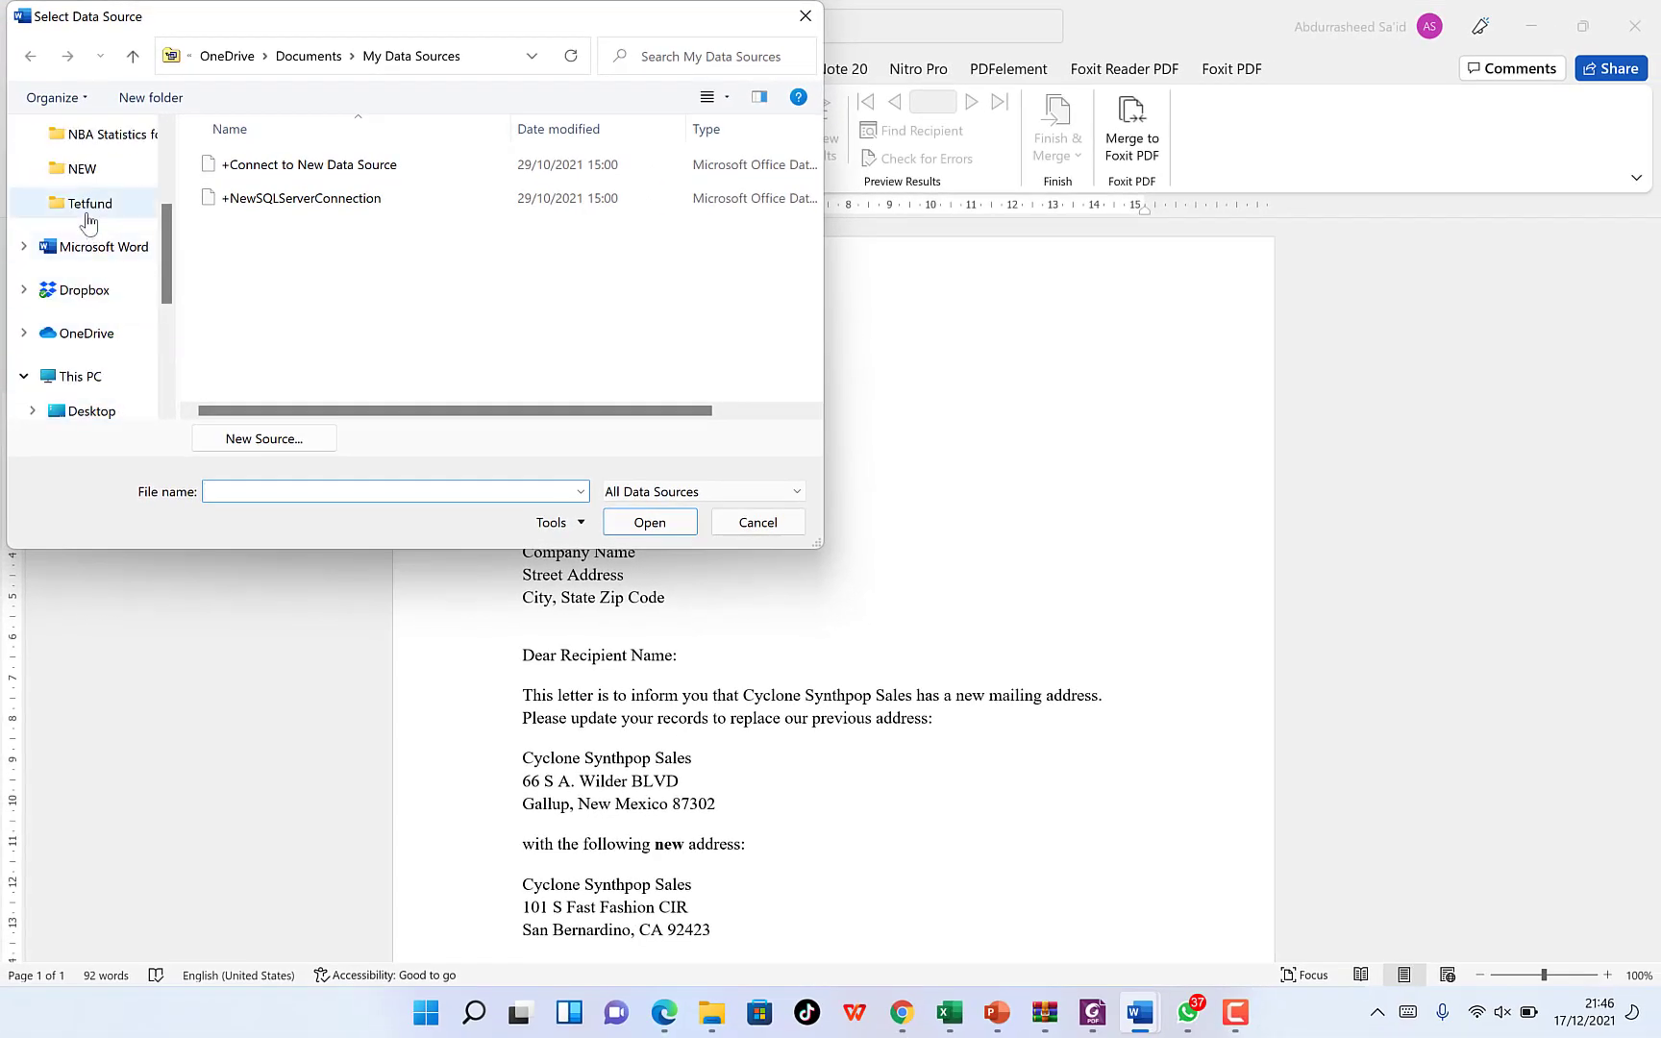
click(81, 168)
double_click(276, 200)
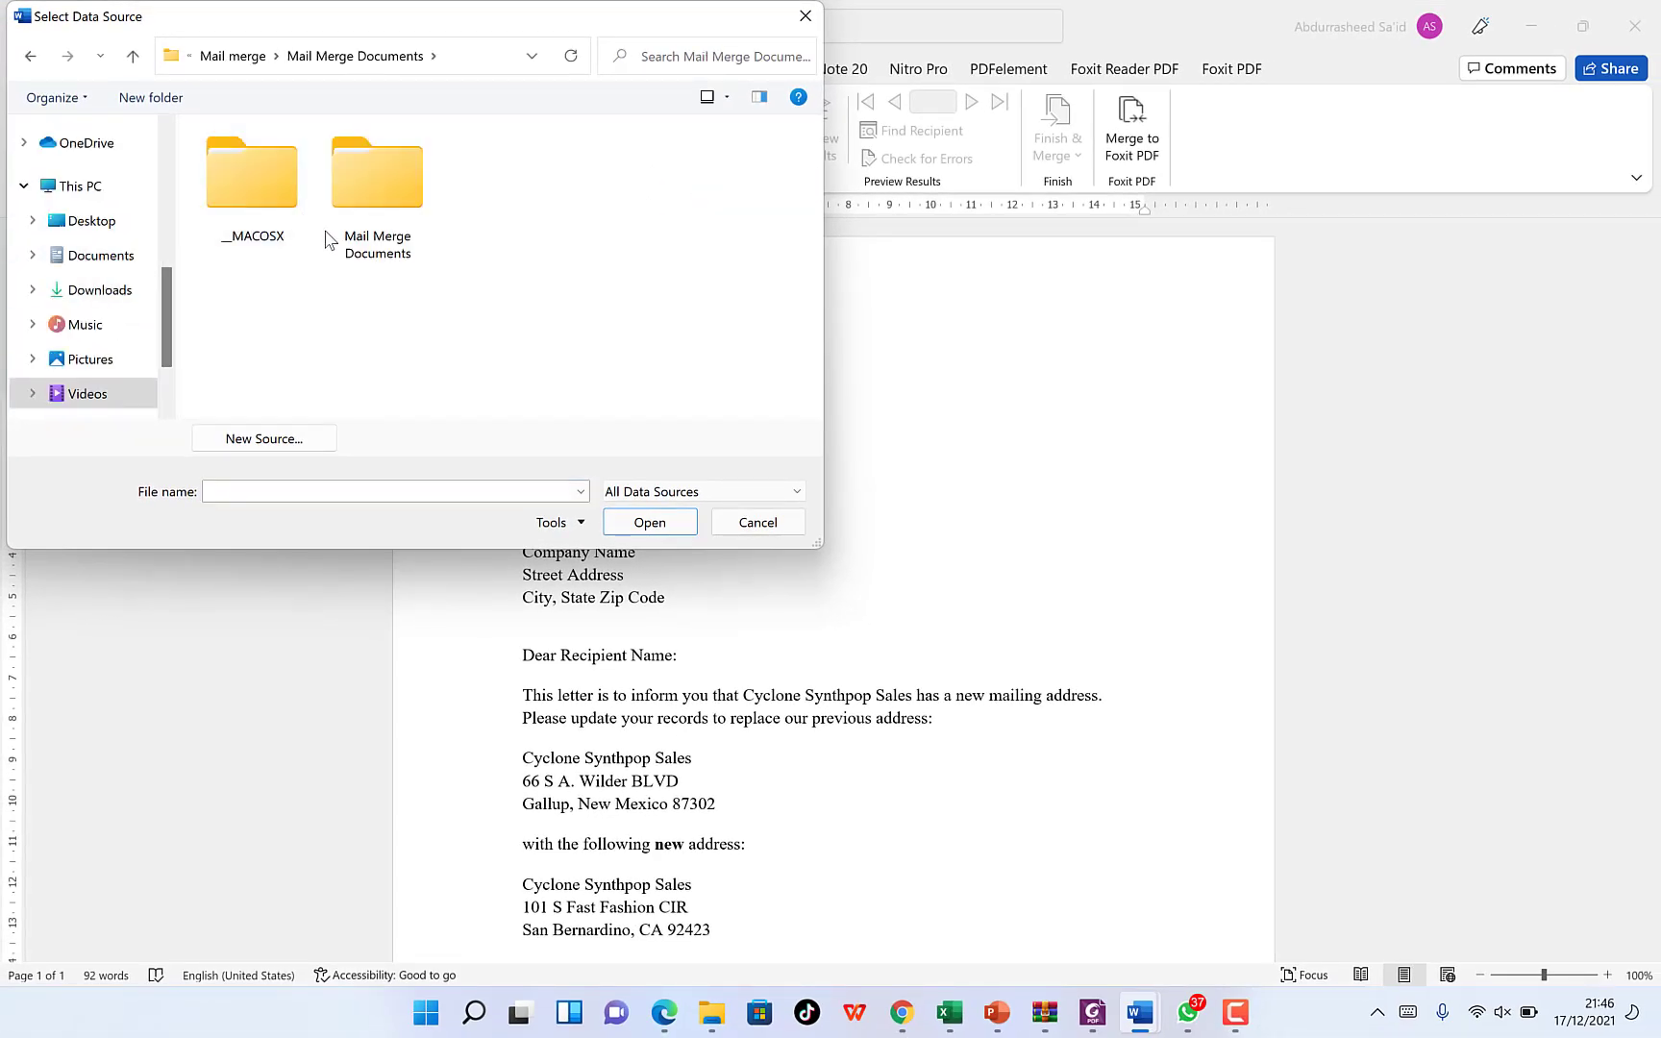
double_click(373, 214)
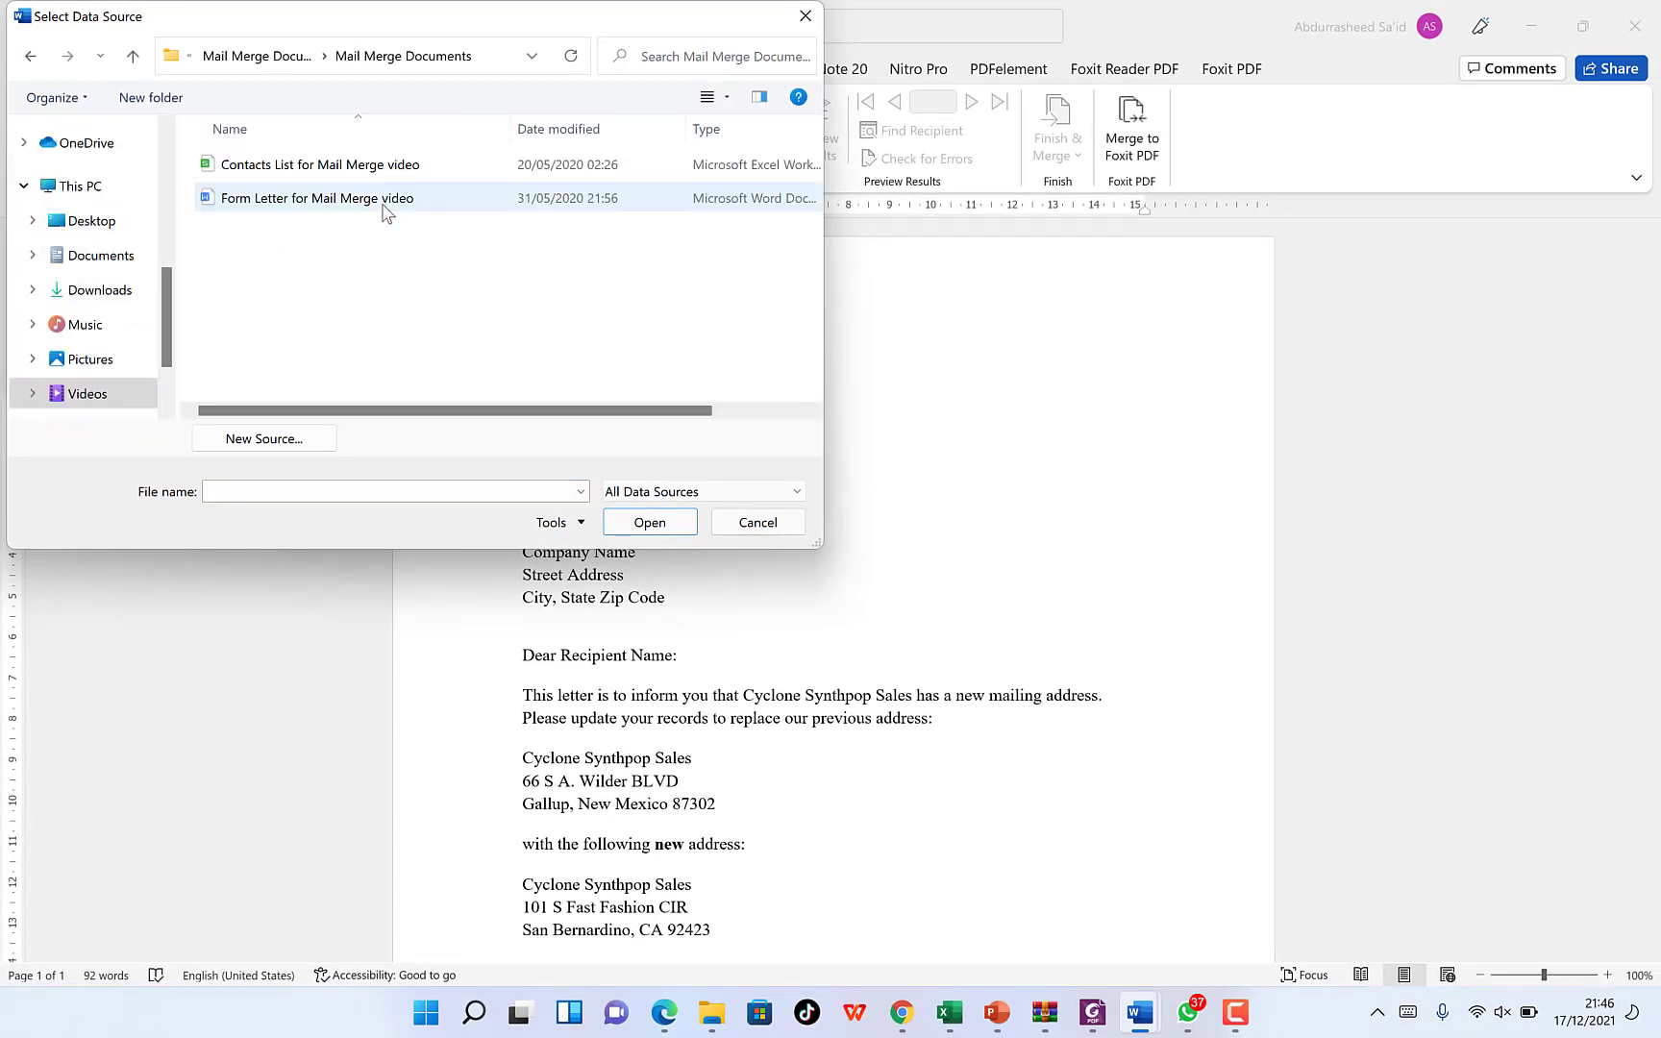
click(286, 171)
click(641, 509)
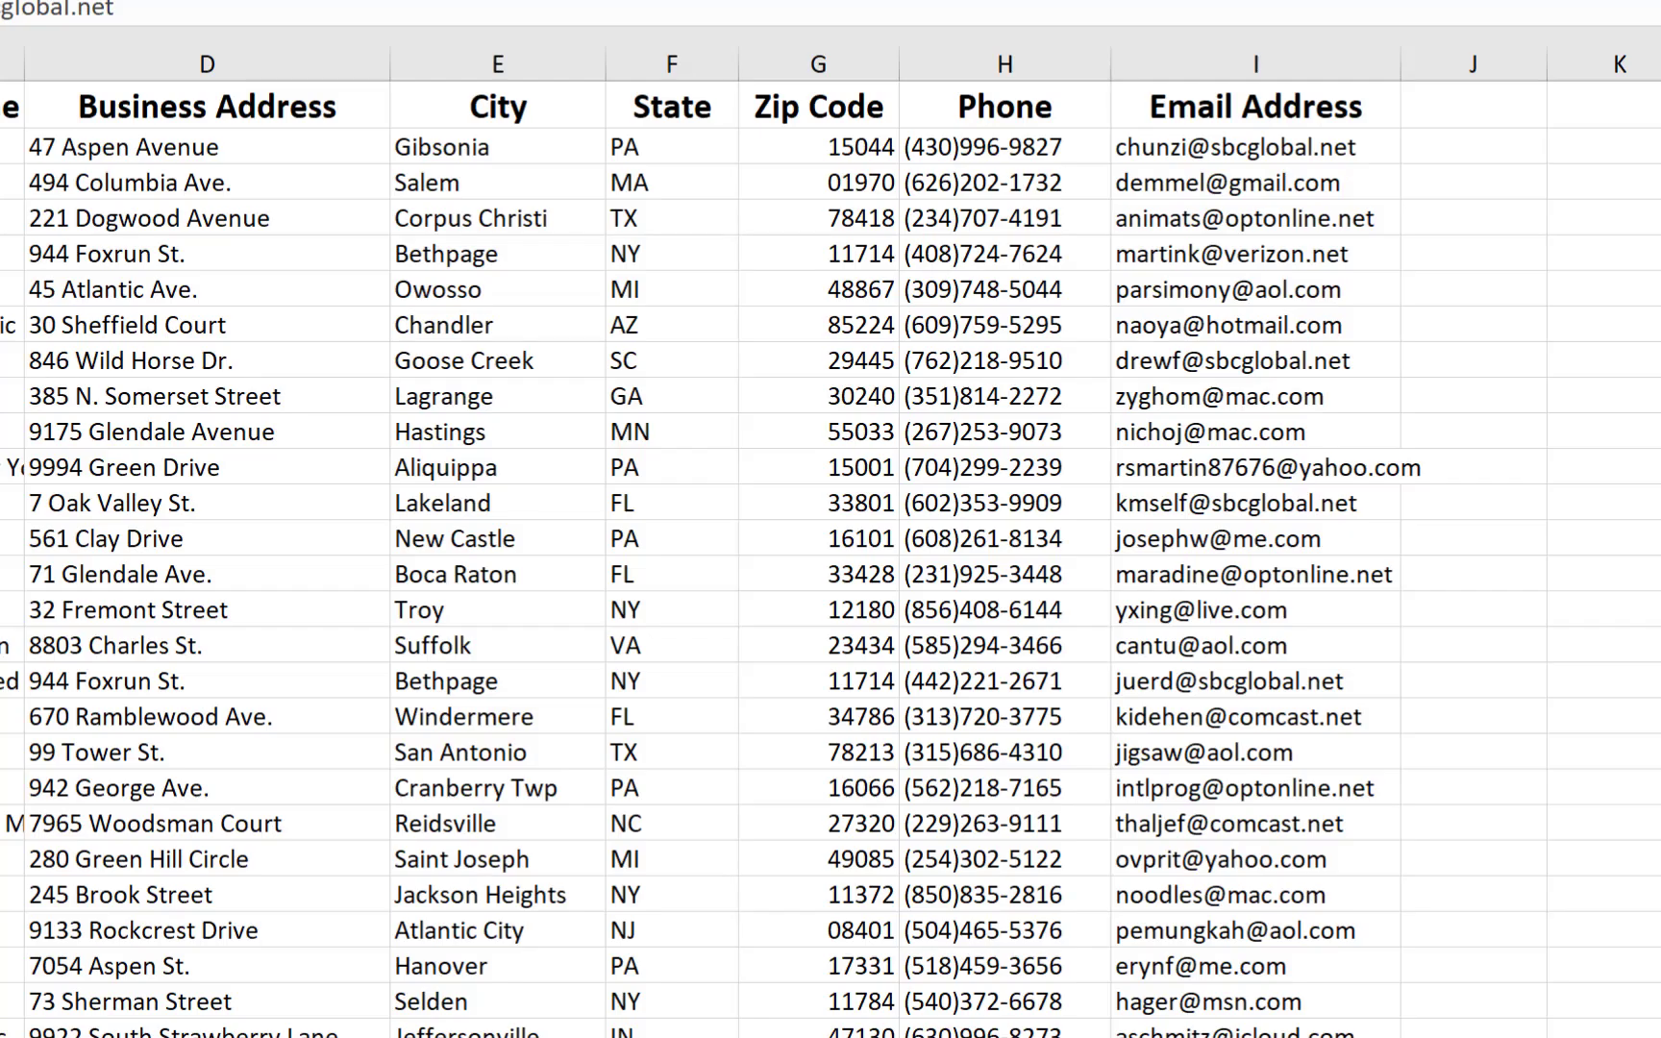
Check the column header row of the Excel contact list and return to the Select Table dialog in Word.
click(1255, 146)
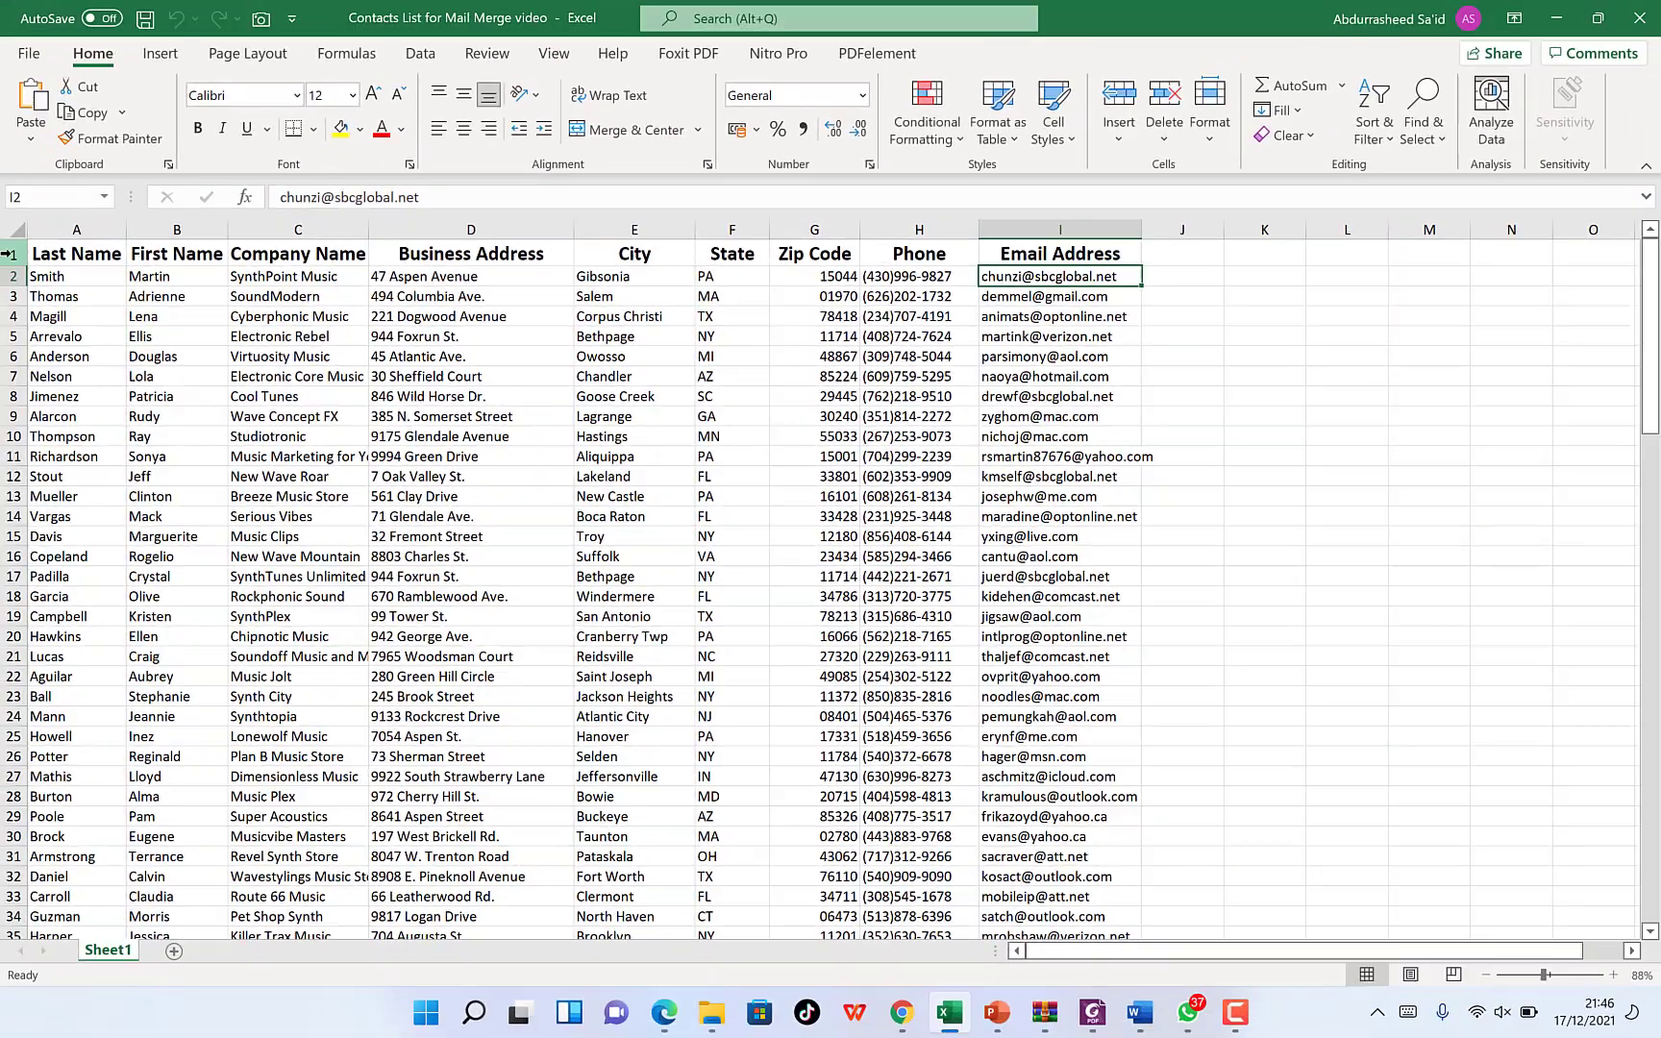
click(10, 252)
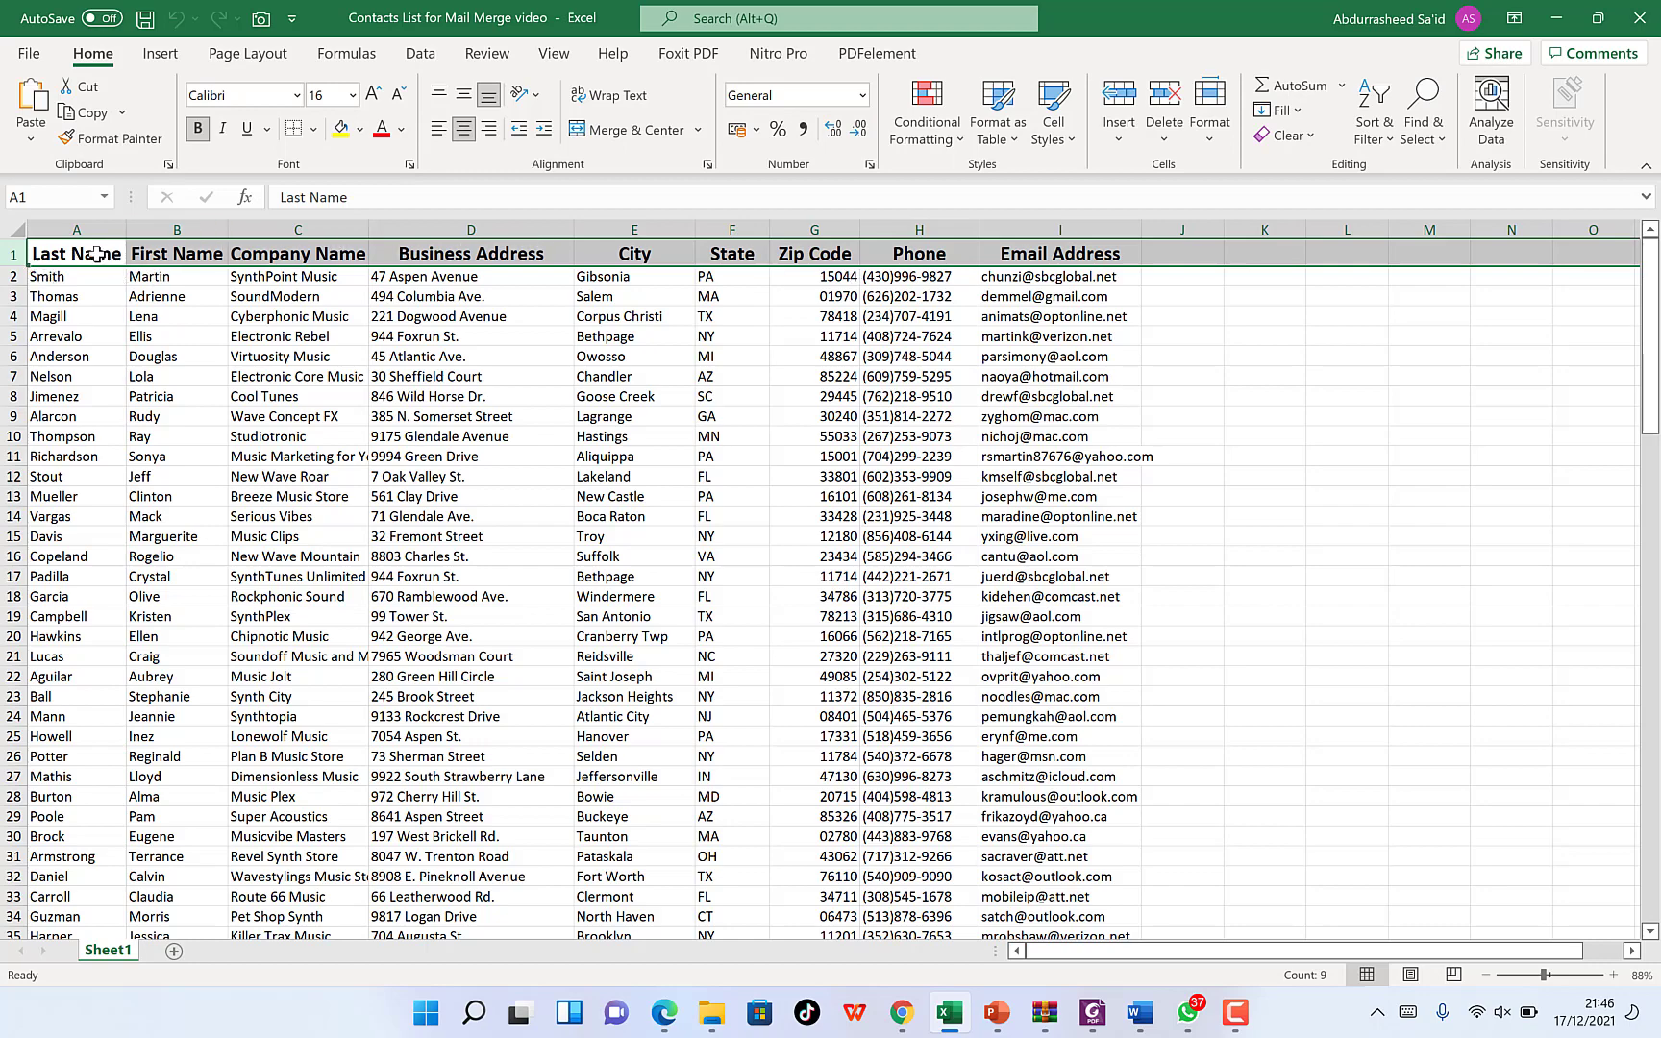
click(1559, 21)
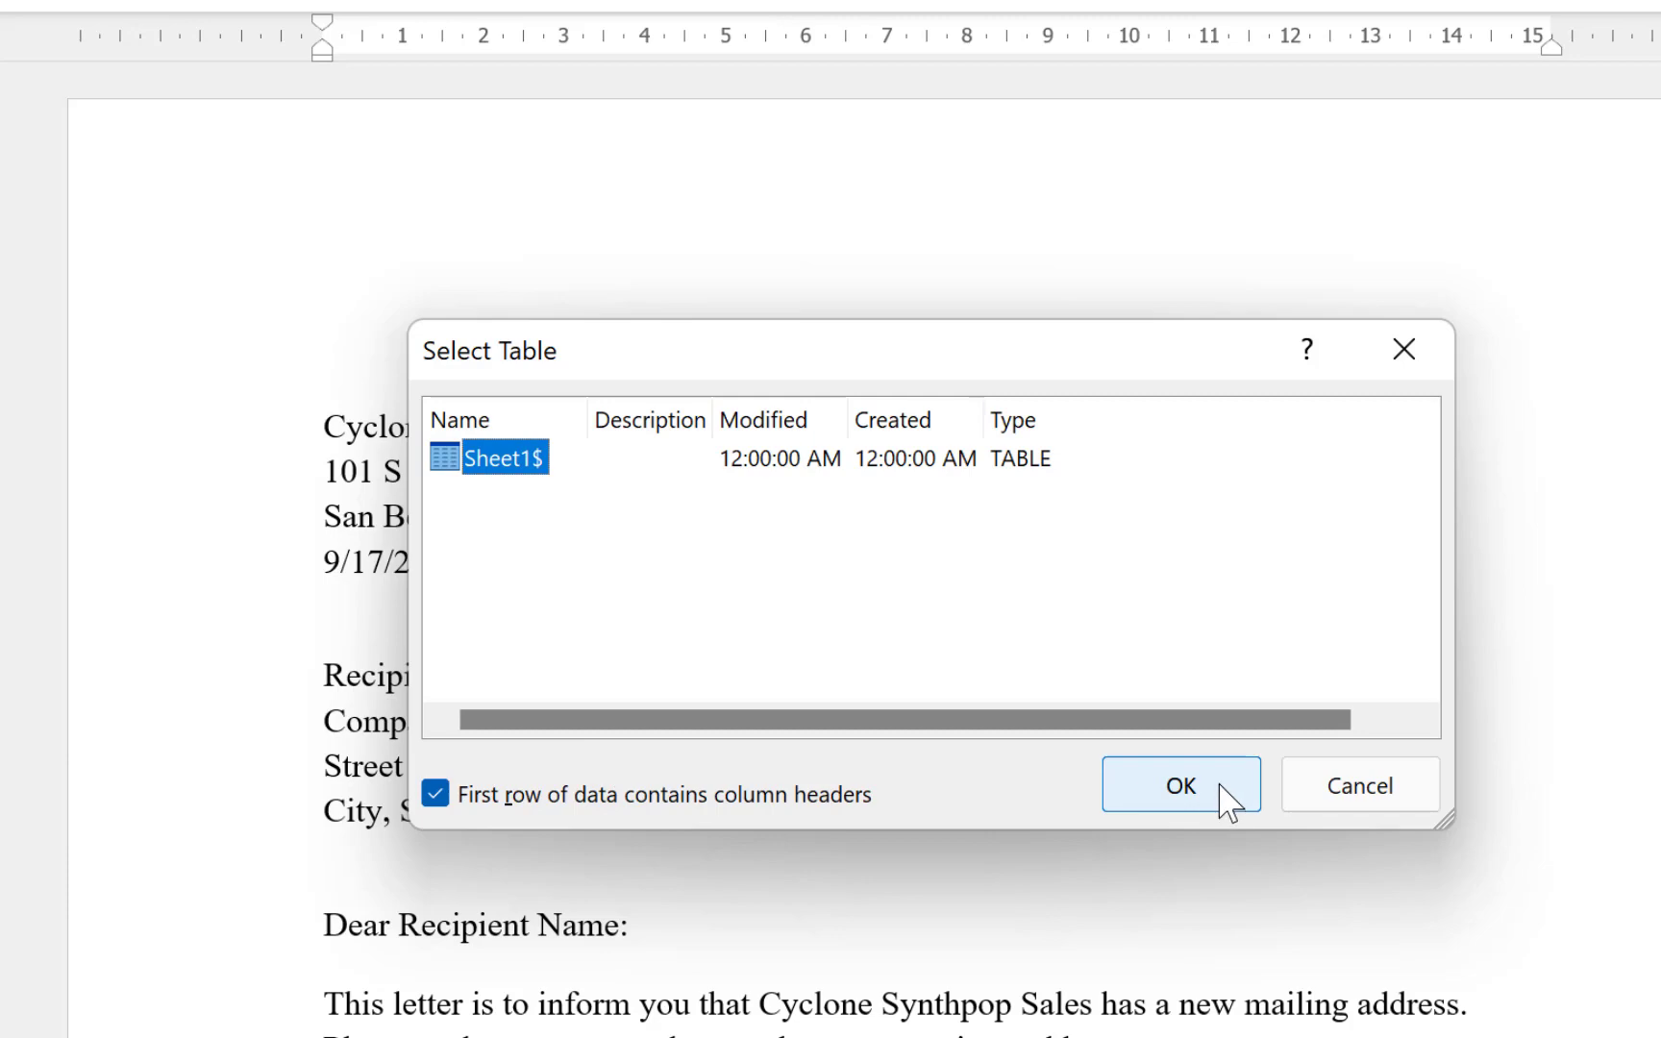
Use Sheet1$ as the recipient table, with the first row of data treated as column headers.
click(1182, 786)
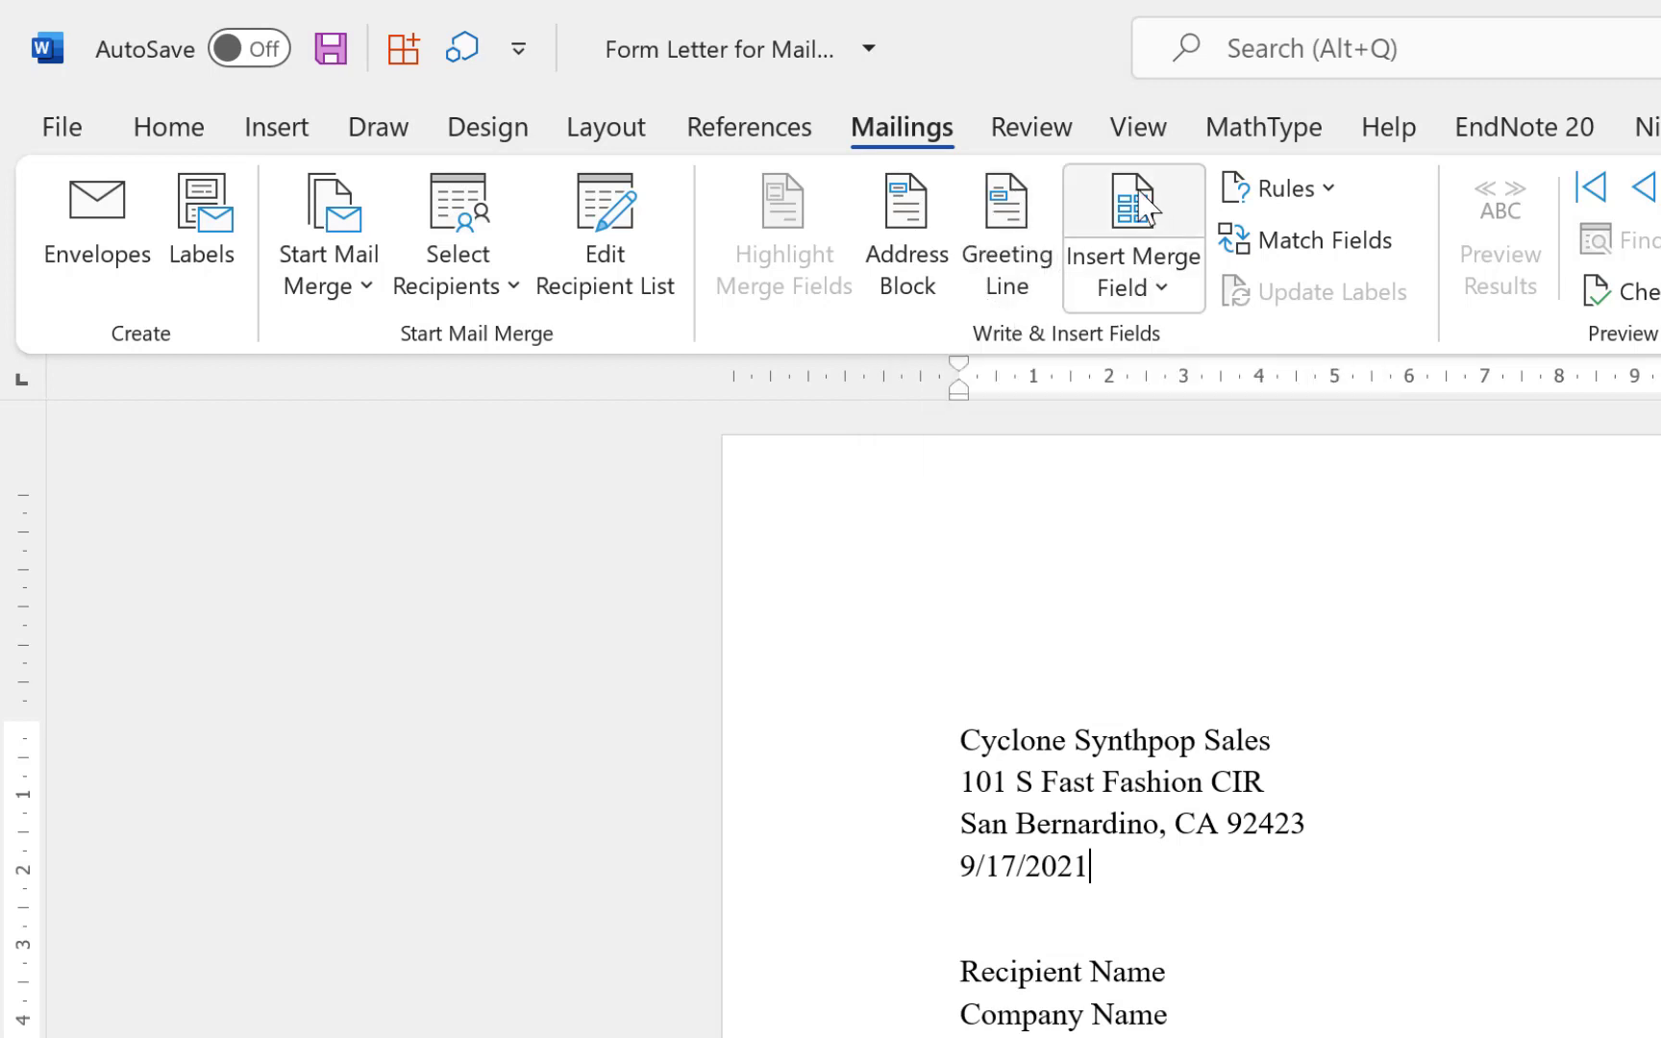
Start an address block, try the first-name-only recipient name format, and preview it for the next two recipients.
click(905, 230)
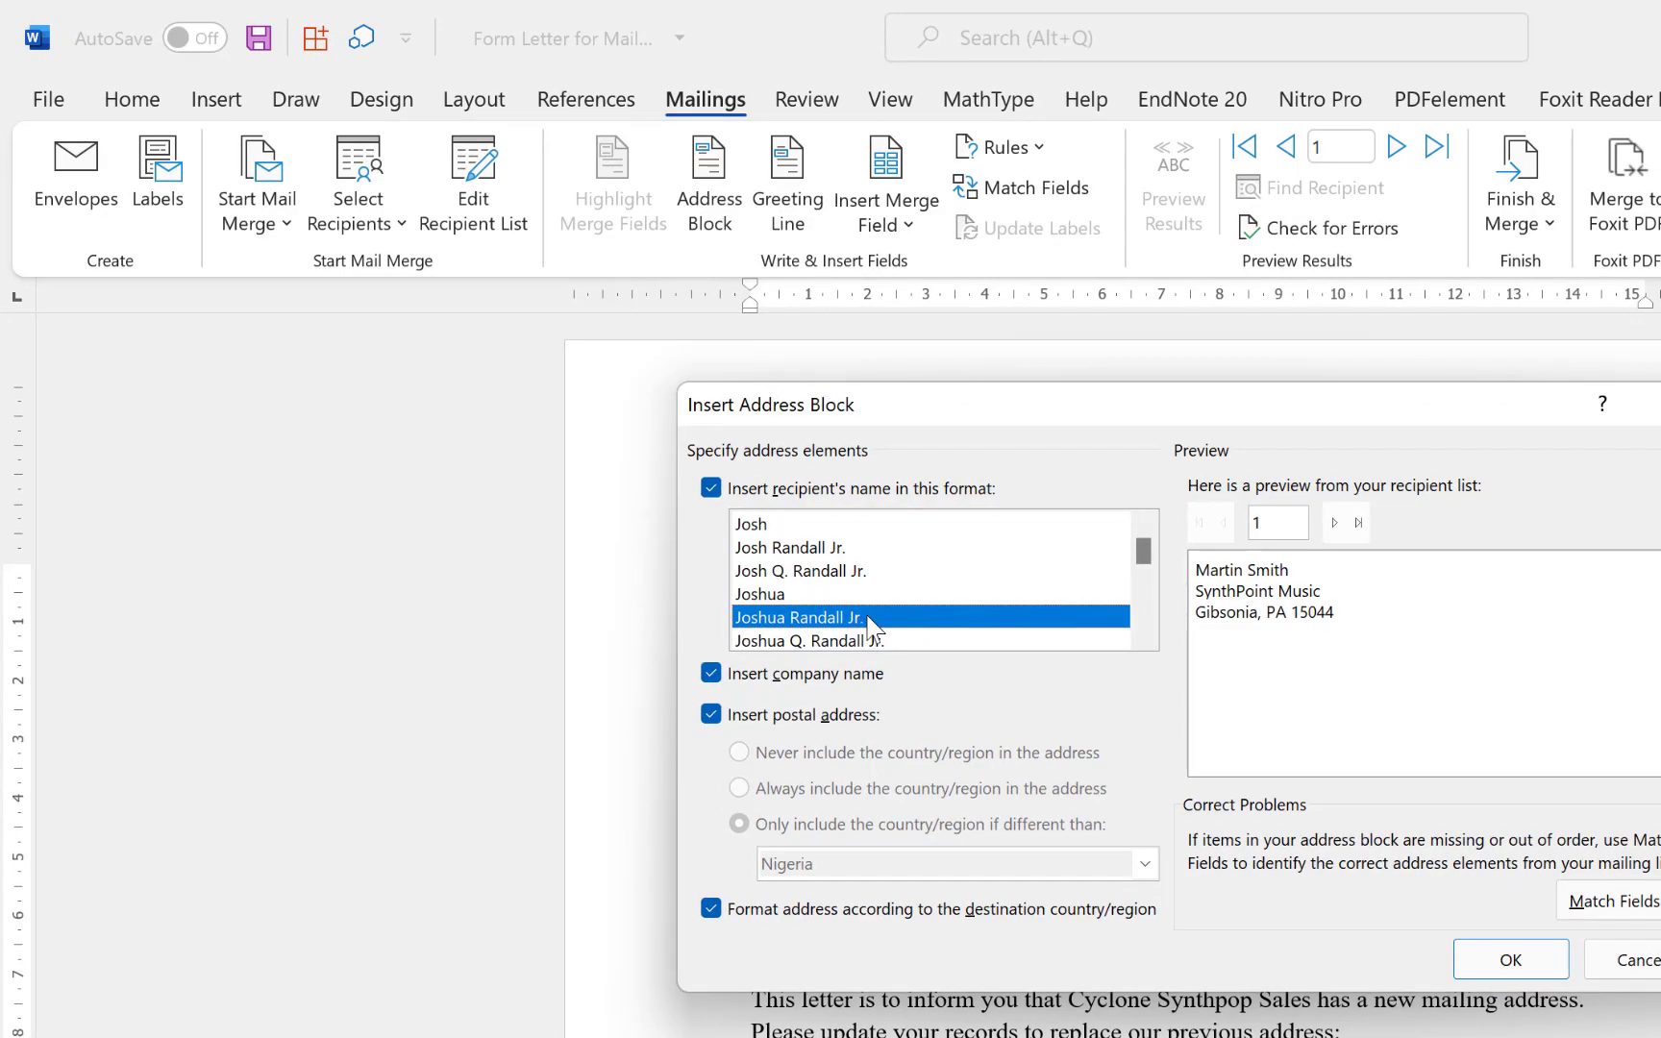
click(842, 594)
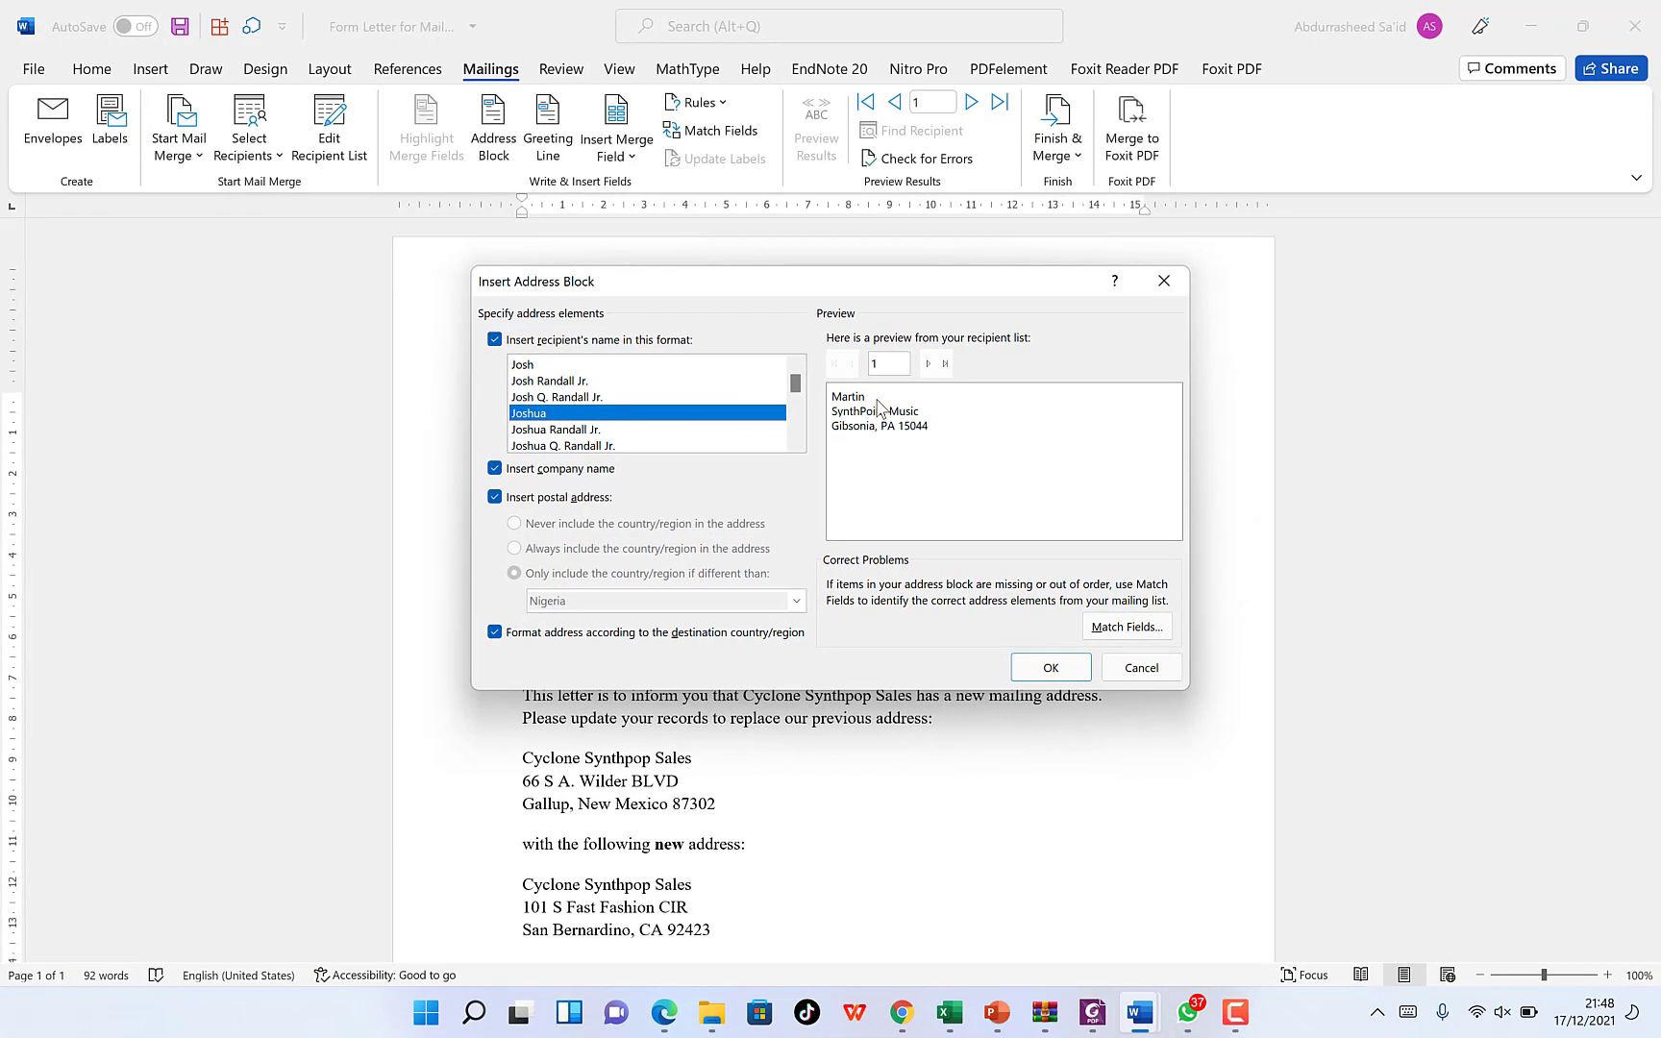
click(928, 365)
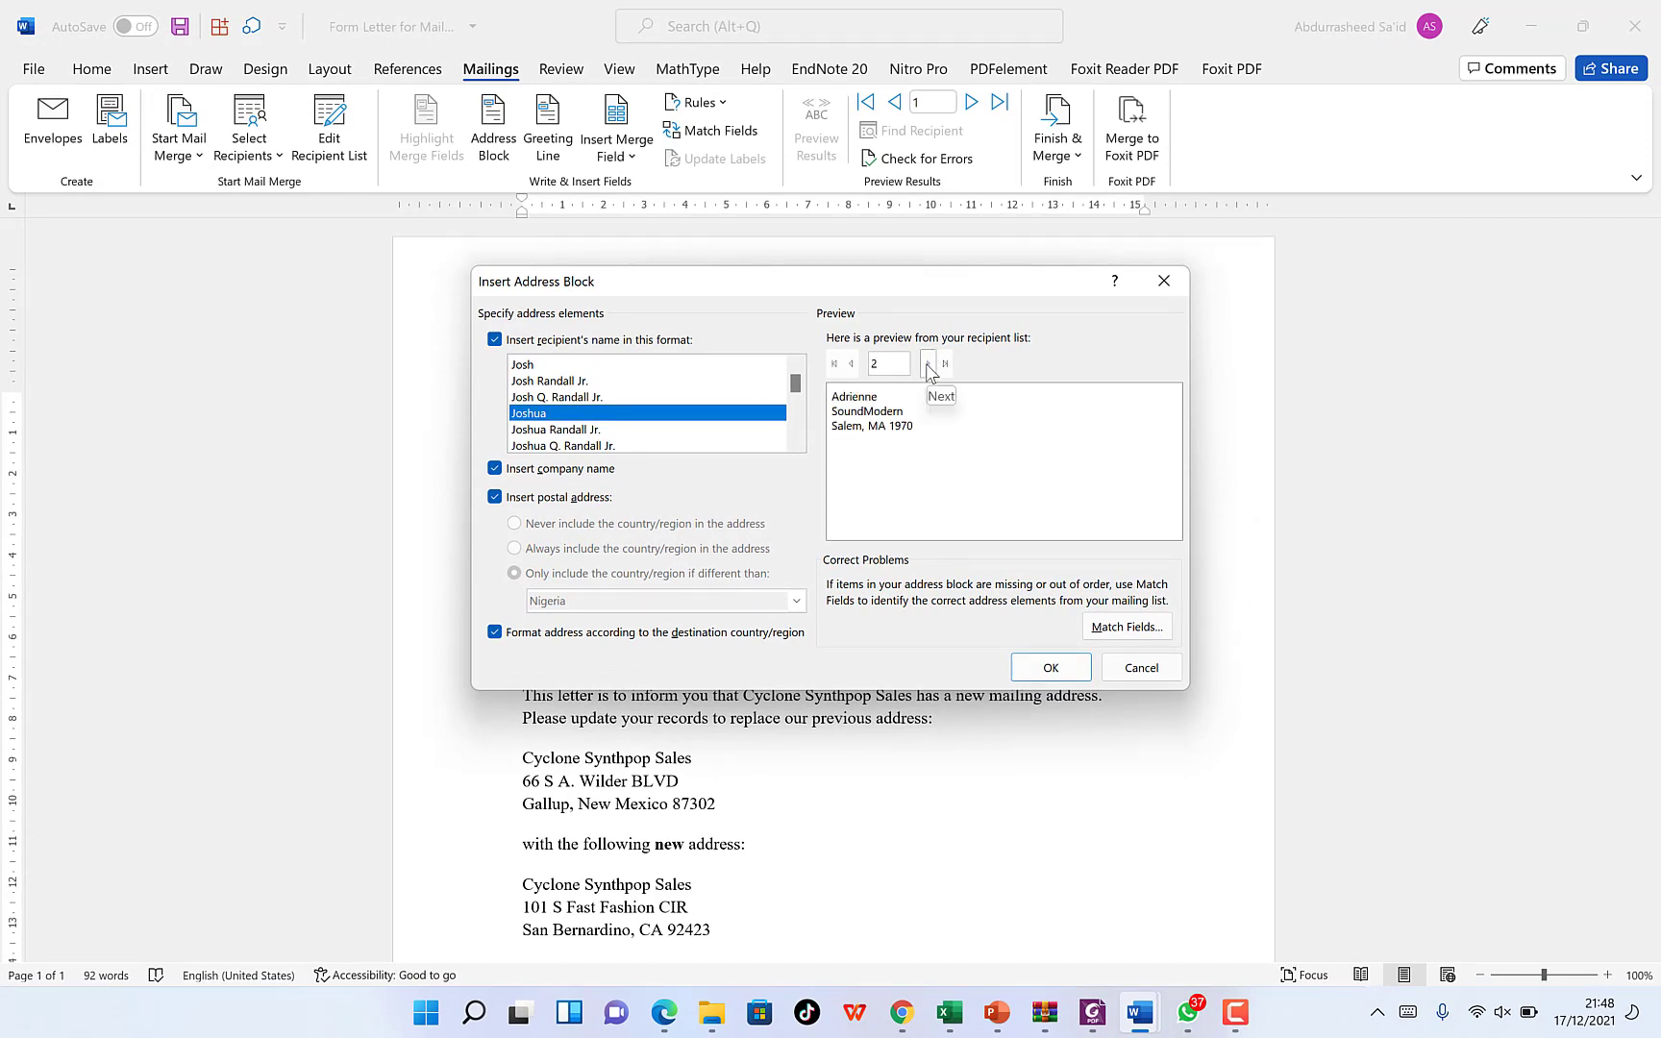
click(929, 371)
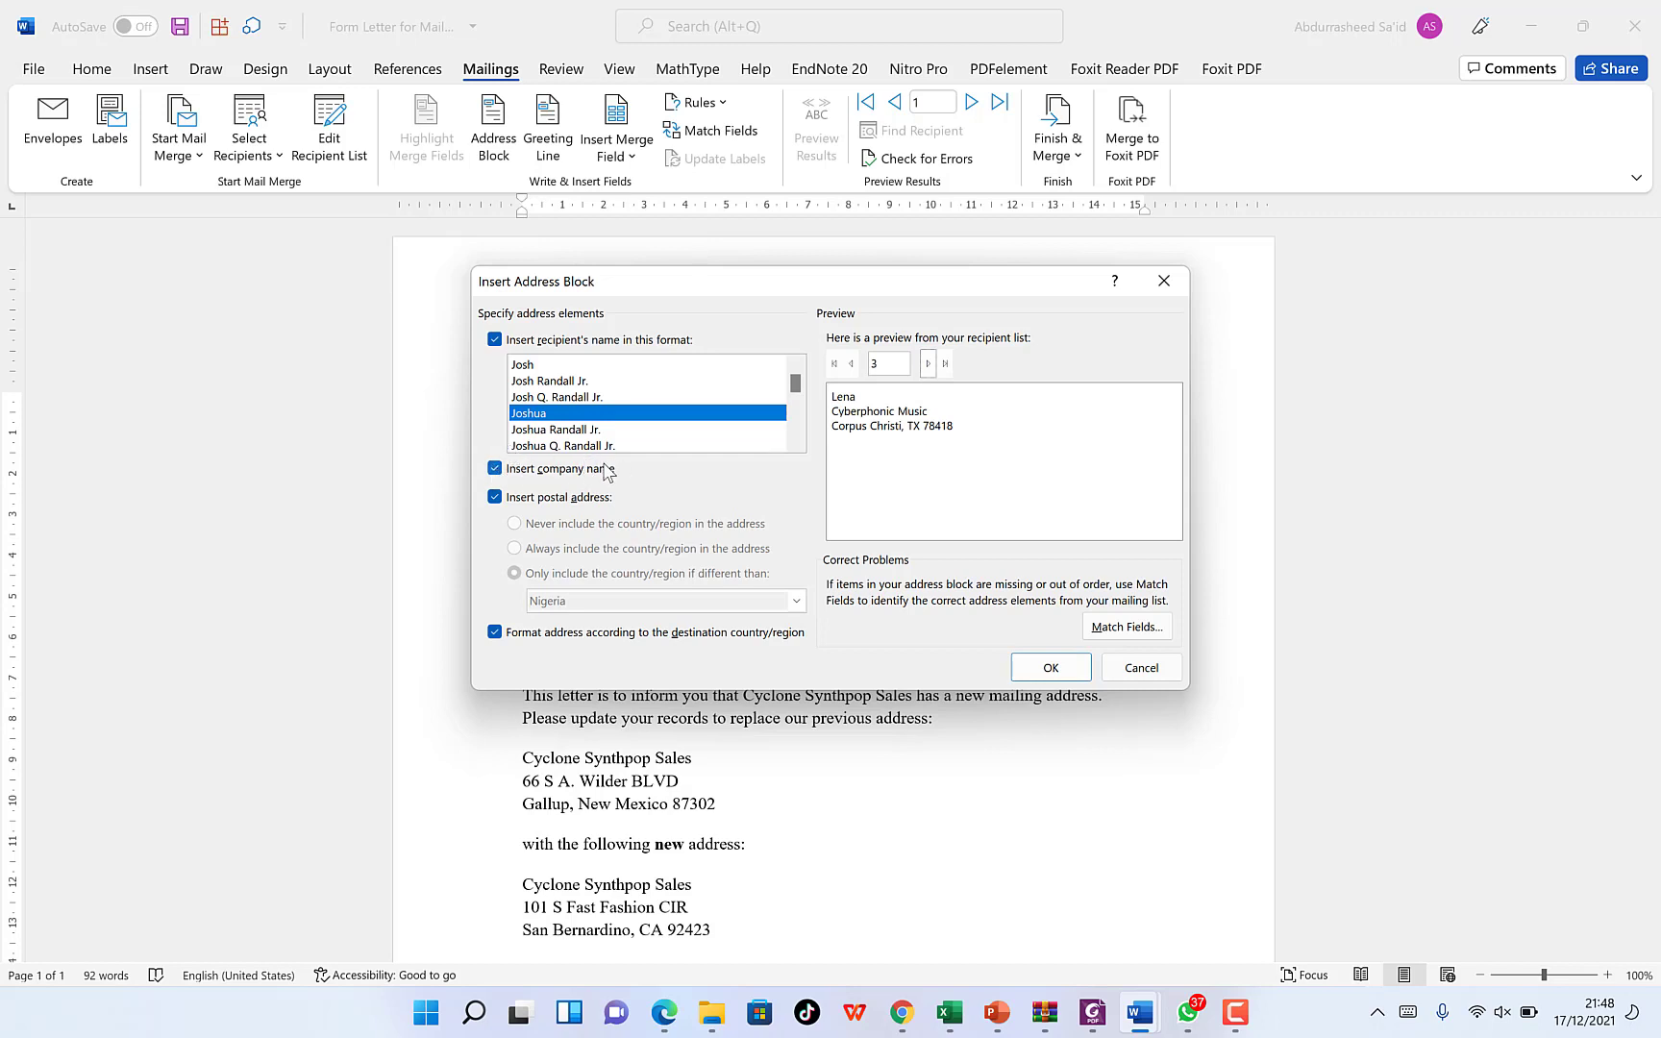
Toggle the company name and postal address elements of the address block off and back on.
click(494, 469)
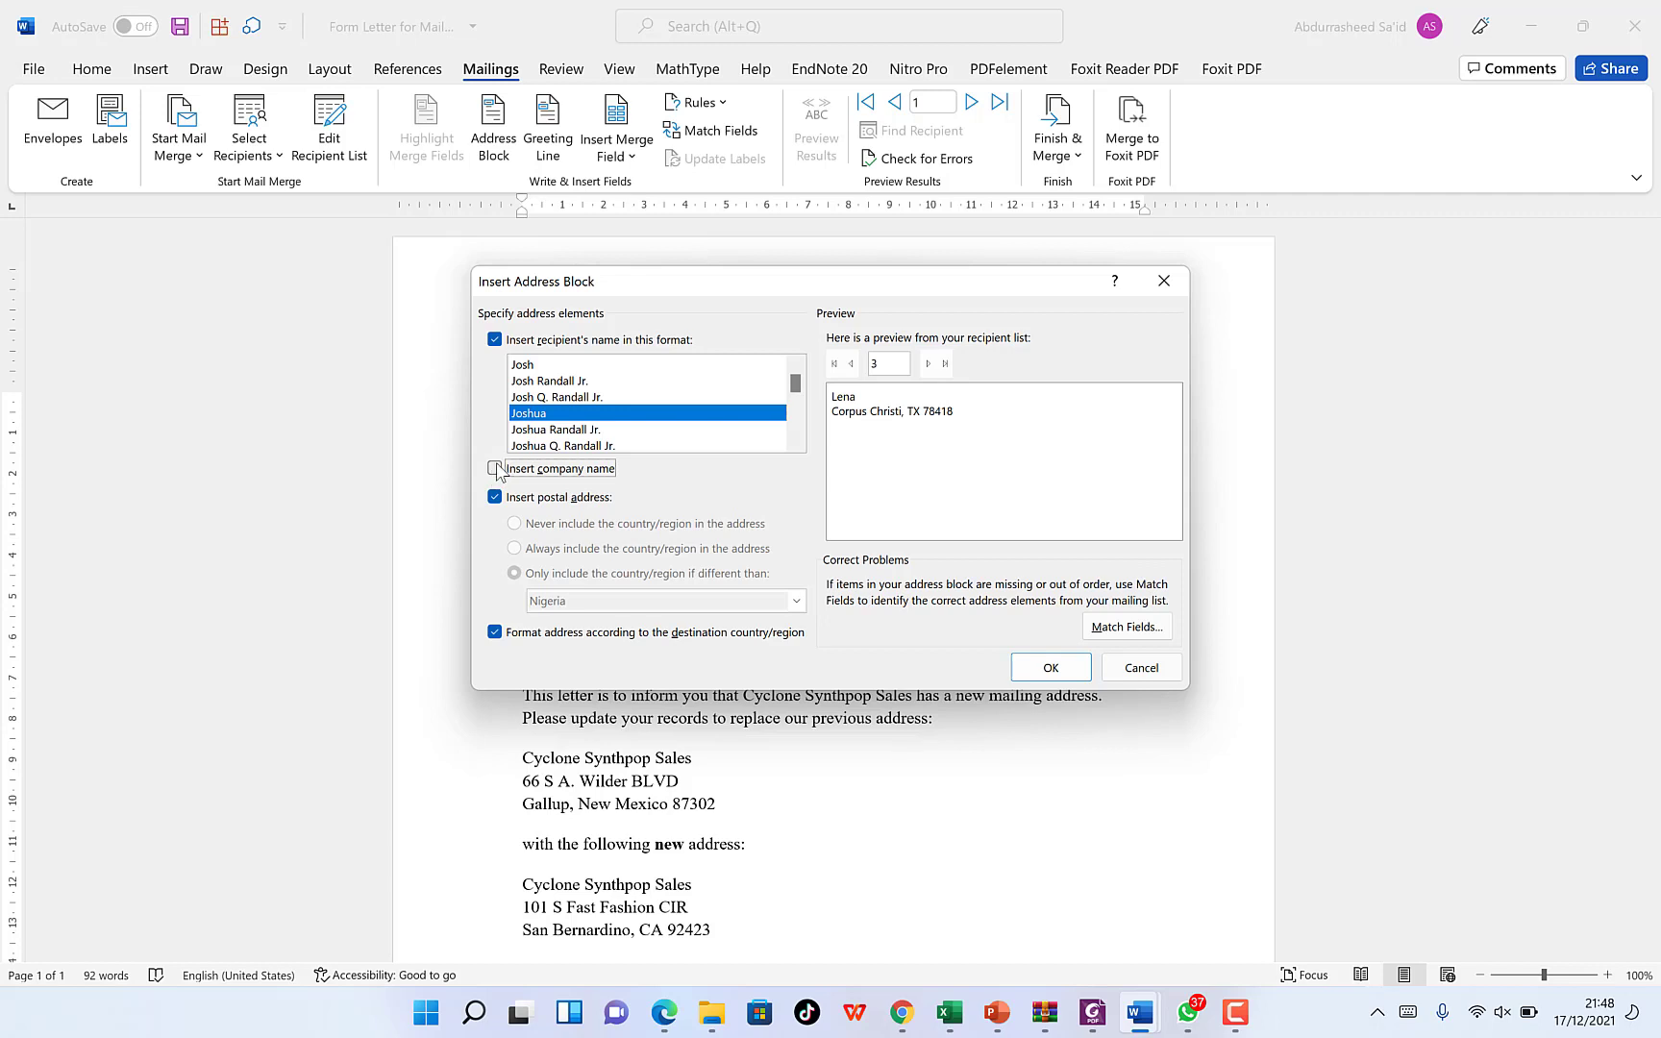
click(495, 469)
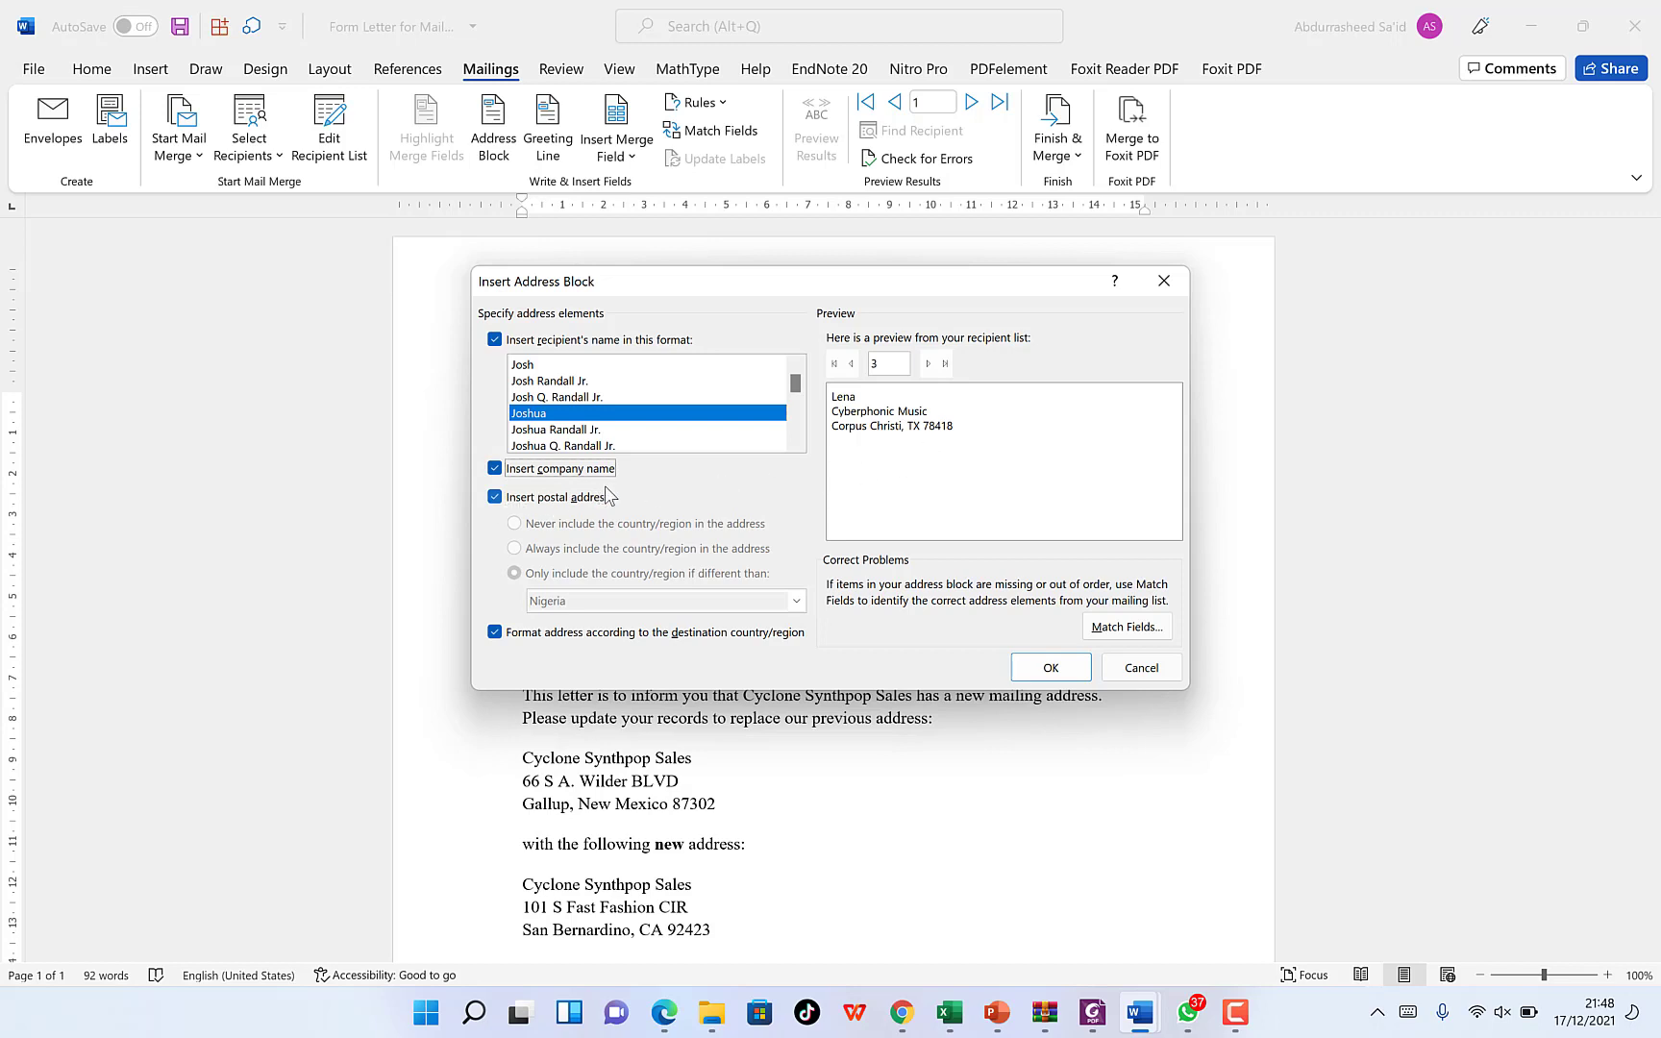
click(494, 497)
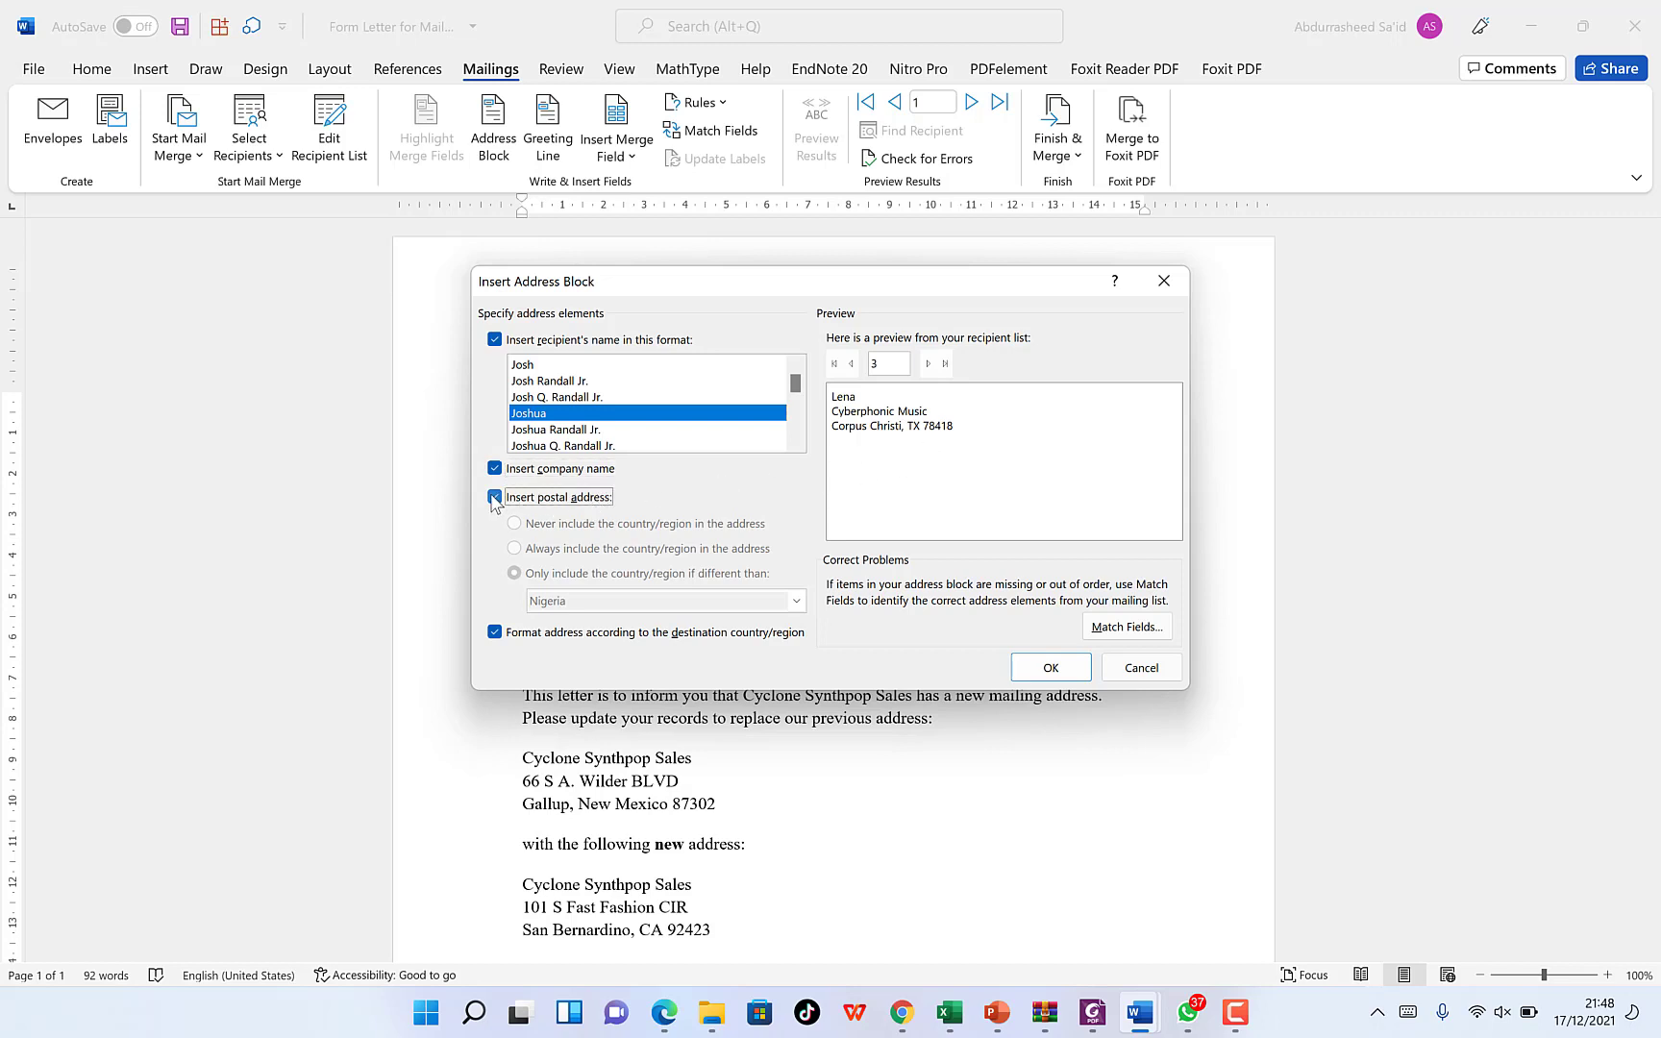
click(494, 498)
Try an address block with the first name, last name and suffix format, preview it for further recipients, and undo its insertion.
scroll(585, 452, down, 2)
scroll(623, 437, up, 2)
scroll(623, 437, down, 5)
scroll(630, 429, up, 4)
scroll(631, 428, up, 2)
click(588, 430)
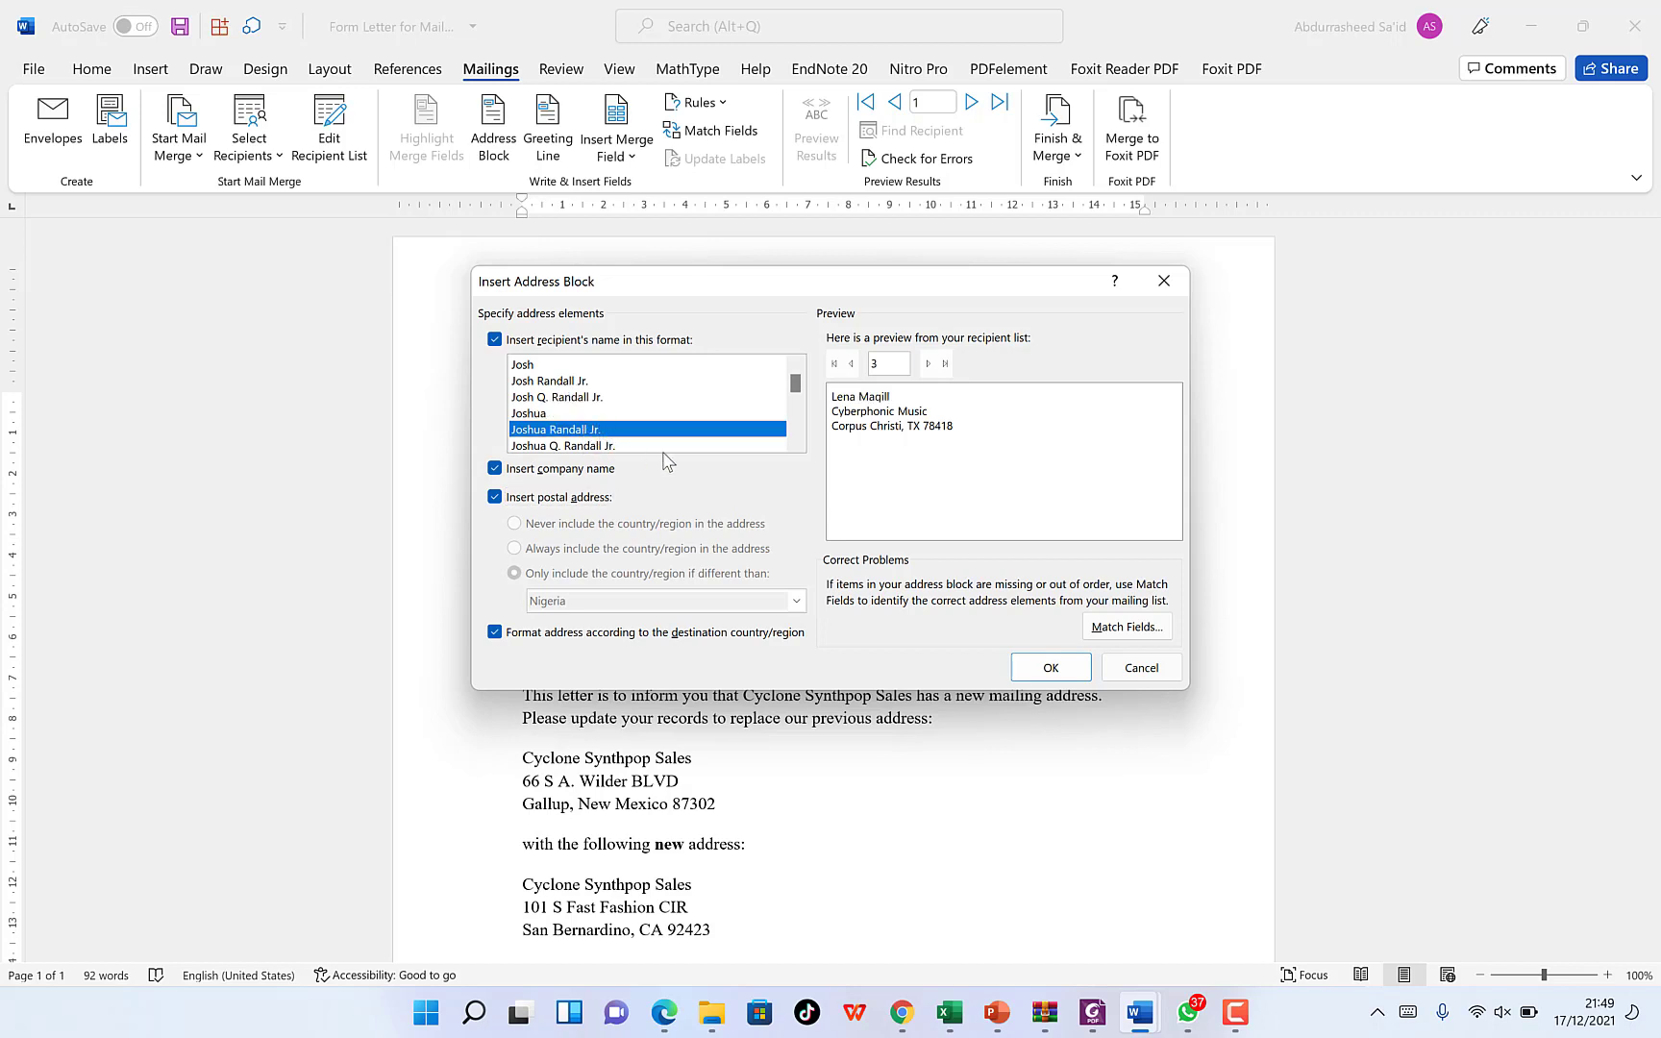
click(927, 364)
click(928, 364)
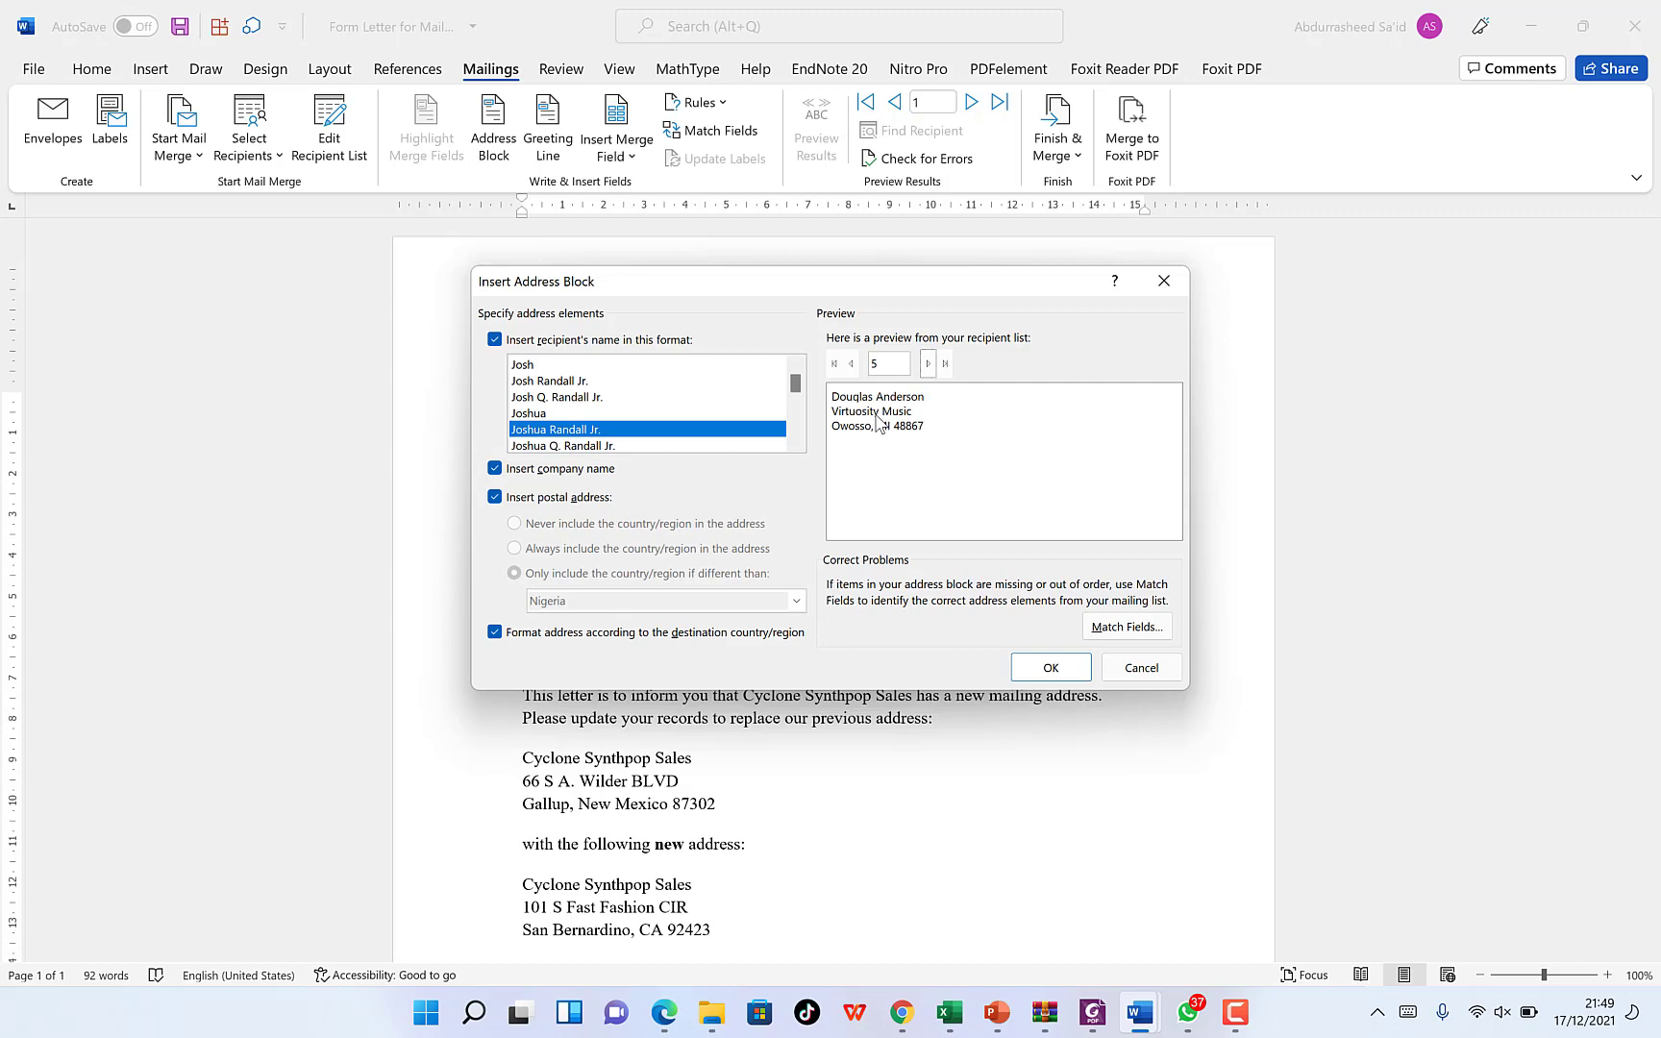
click(1050, 667)
key(ctrl+z)
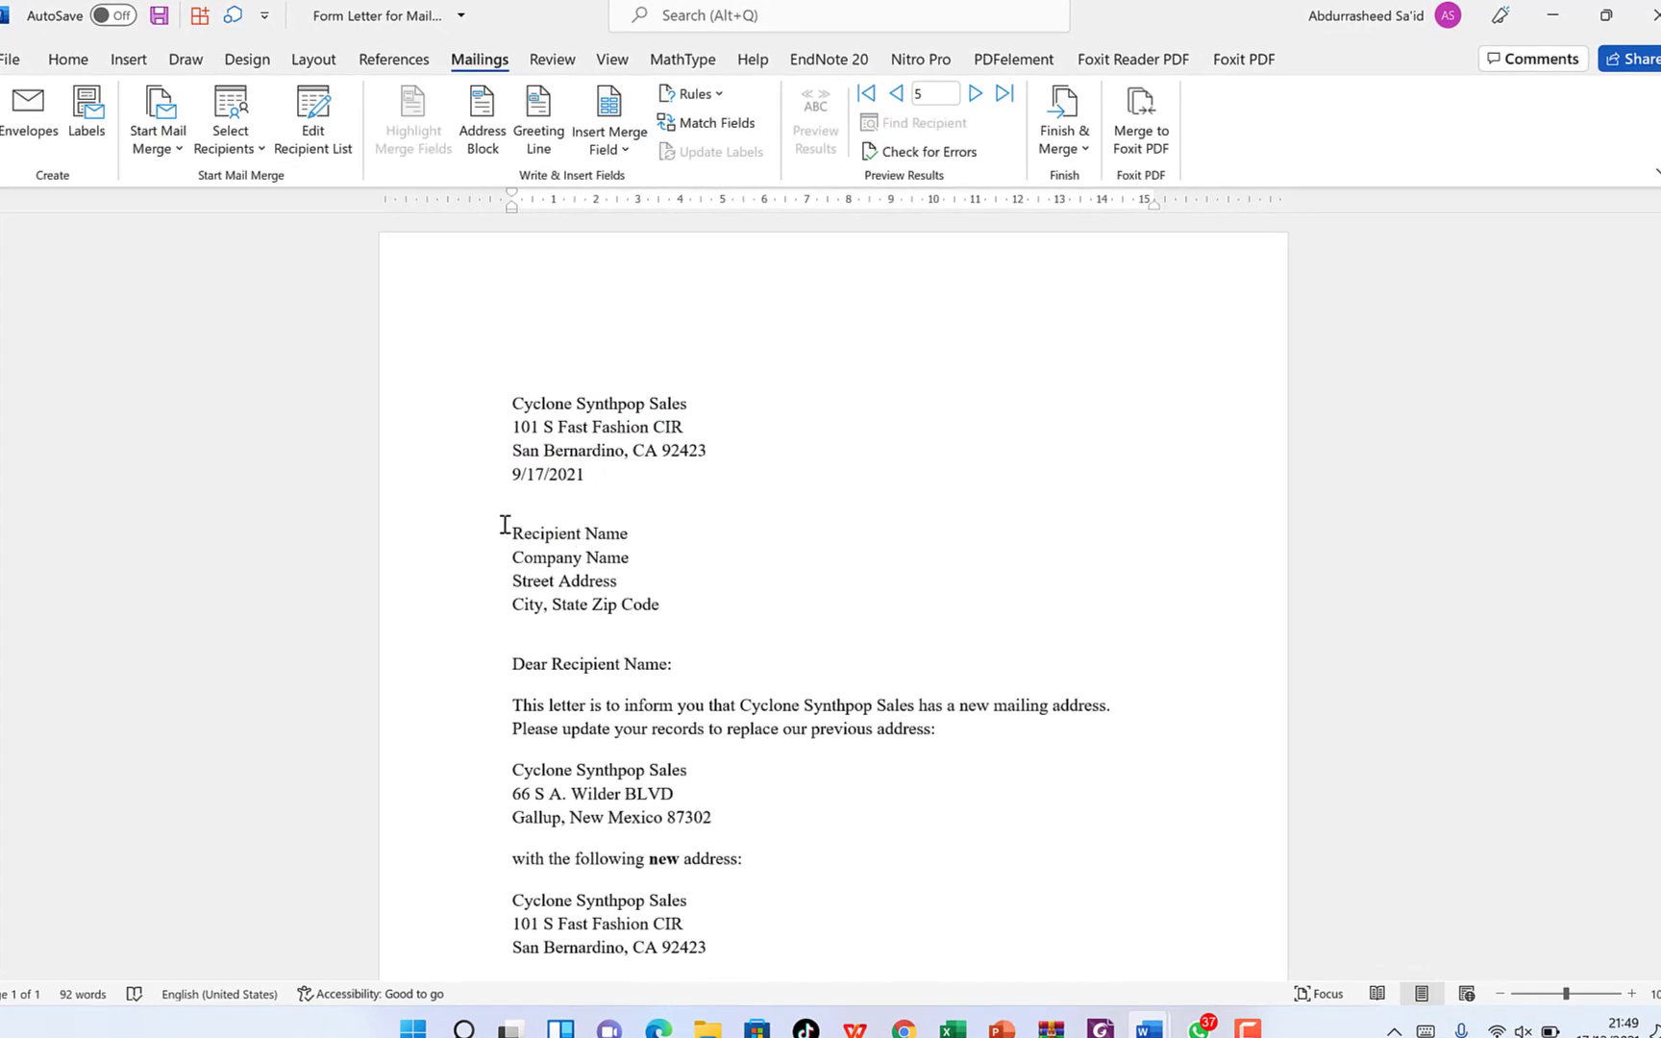
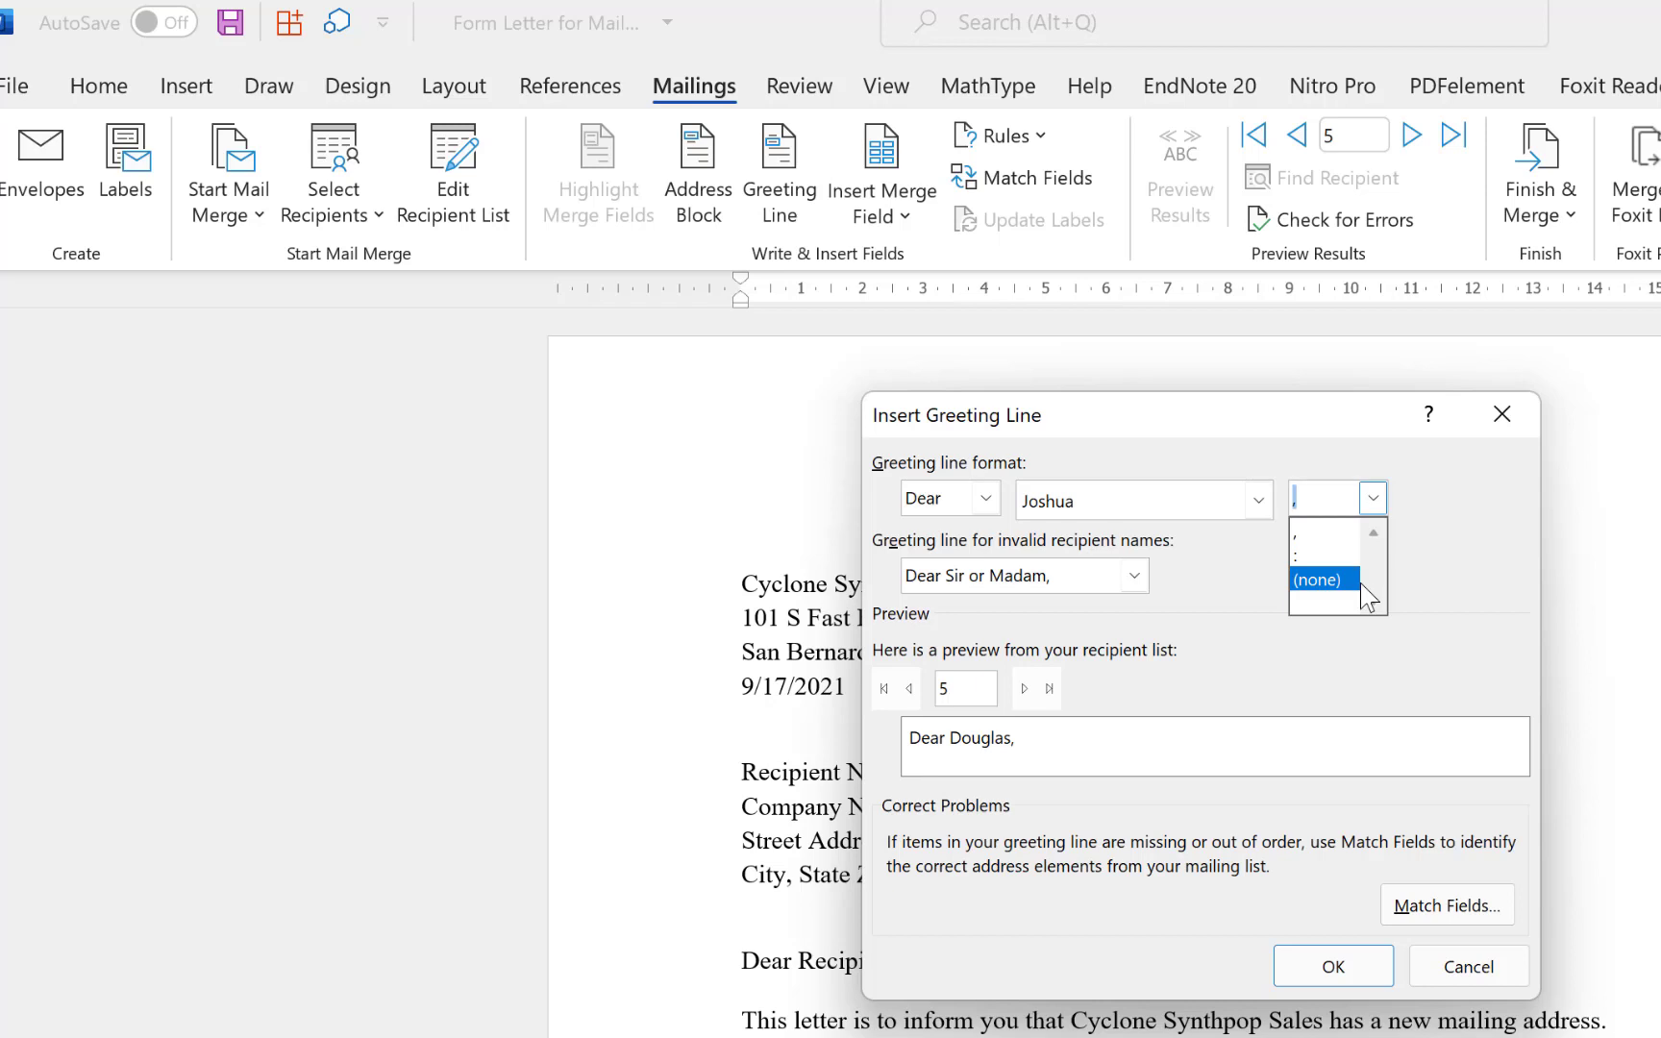
Insert a greeting line with "Dear", first name and comma, using "Dear Sir or Madam," for invalid names, after previewing the next three recipients.
click(1333, 535)
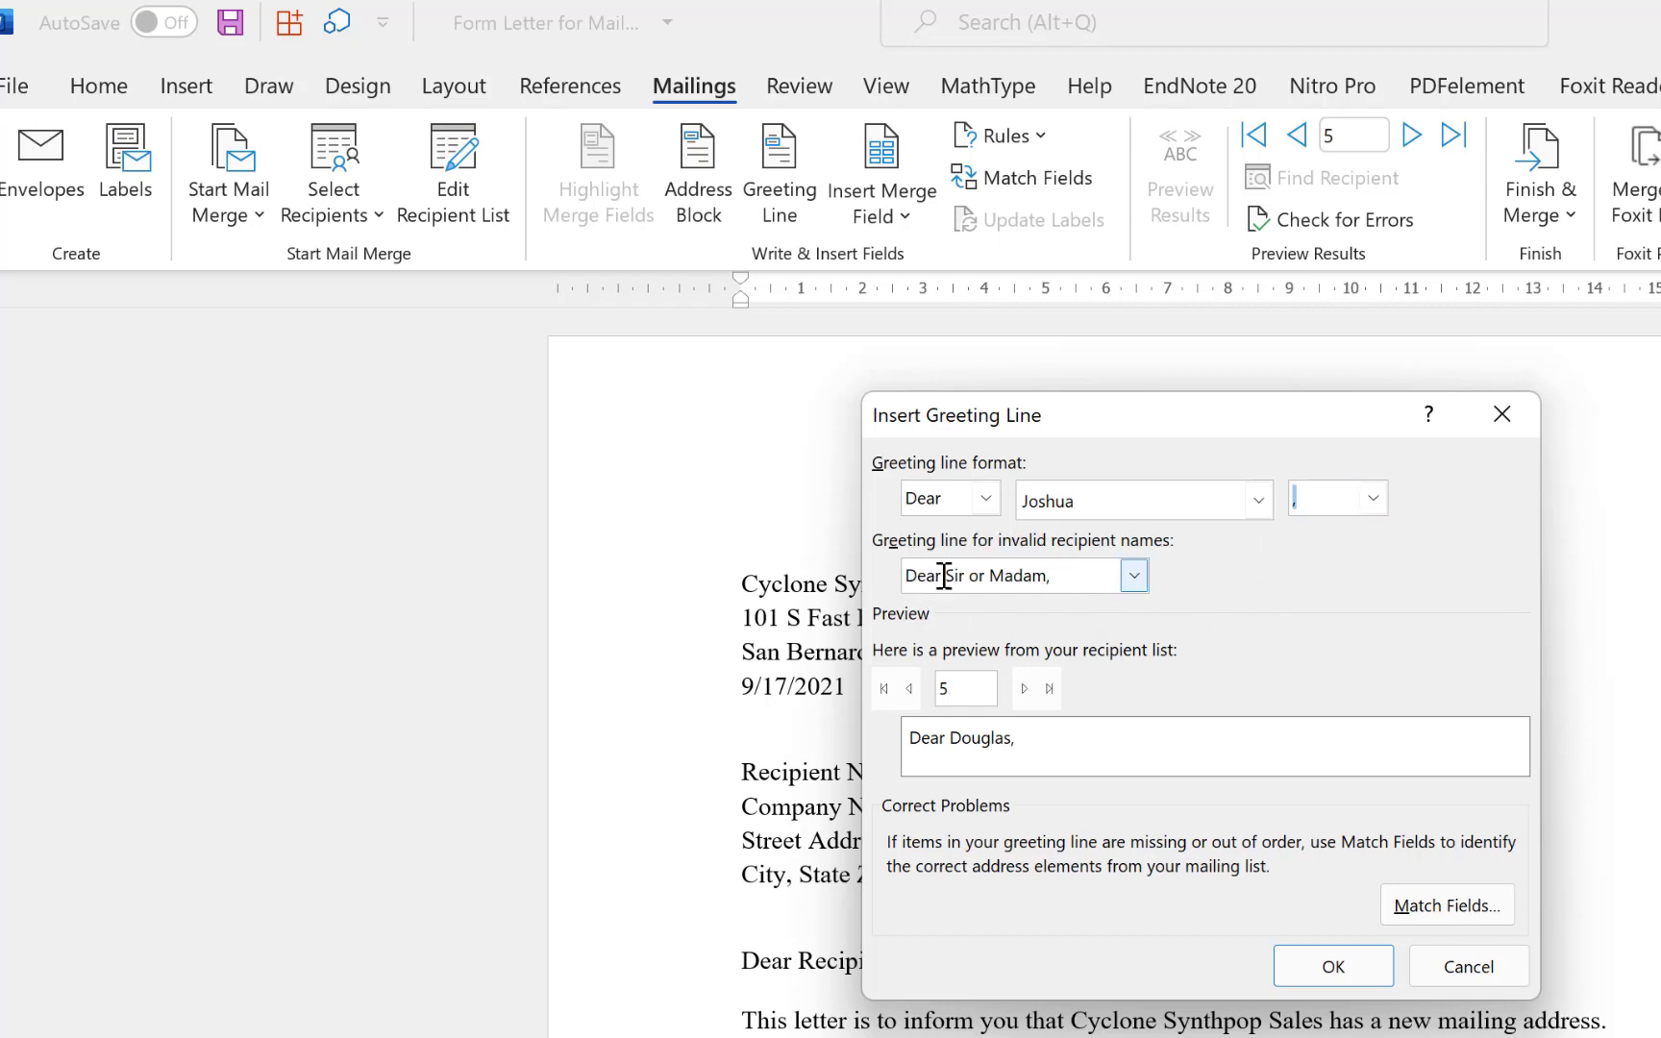
click(1135, 575)
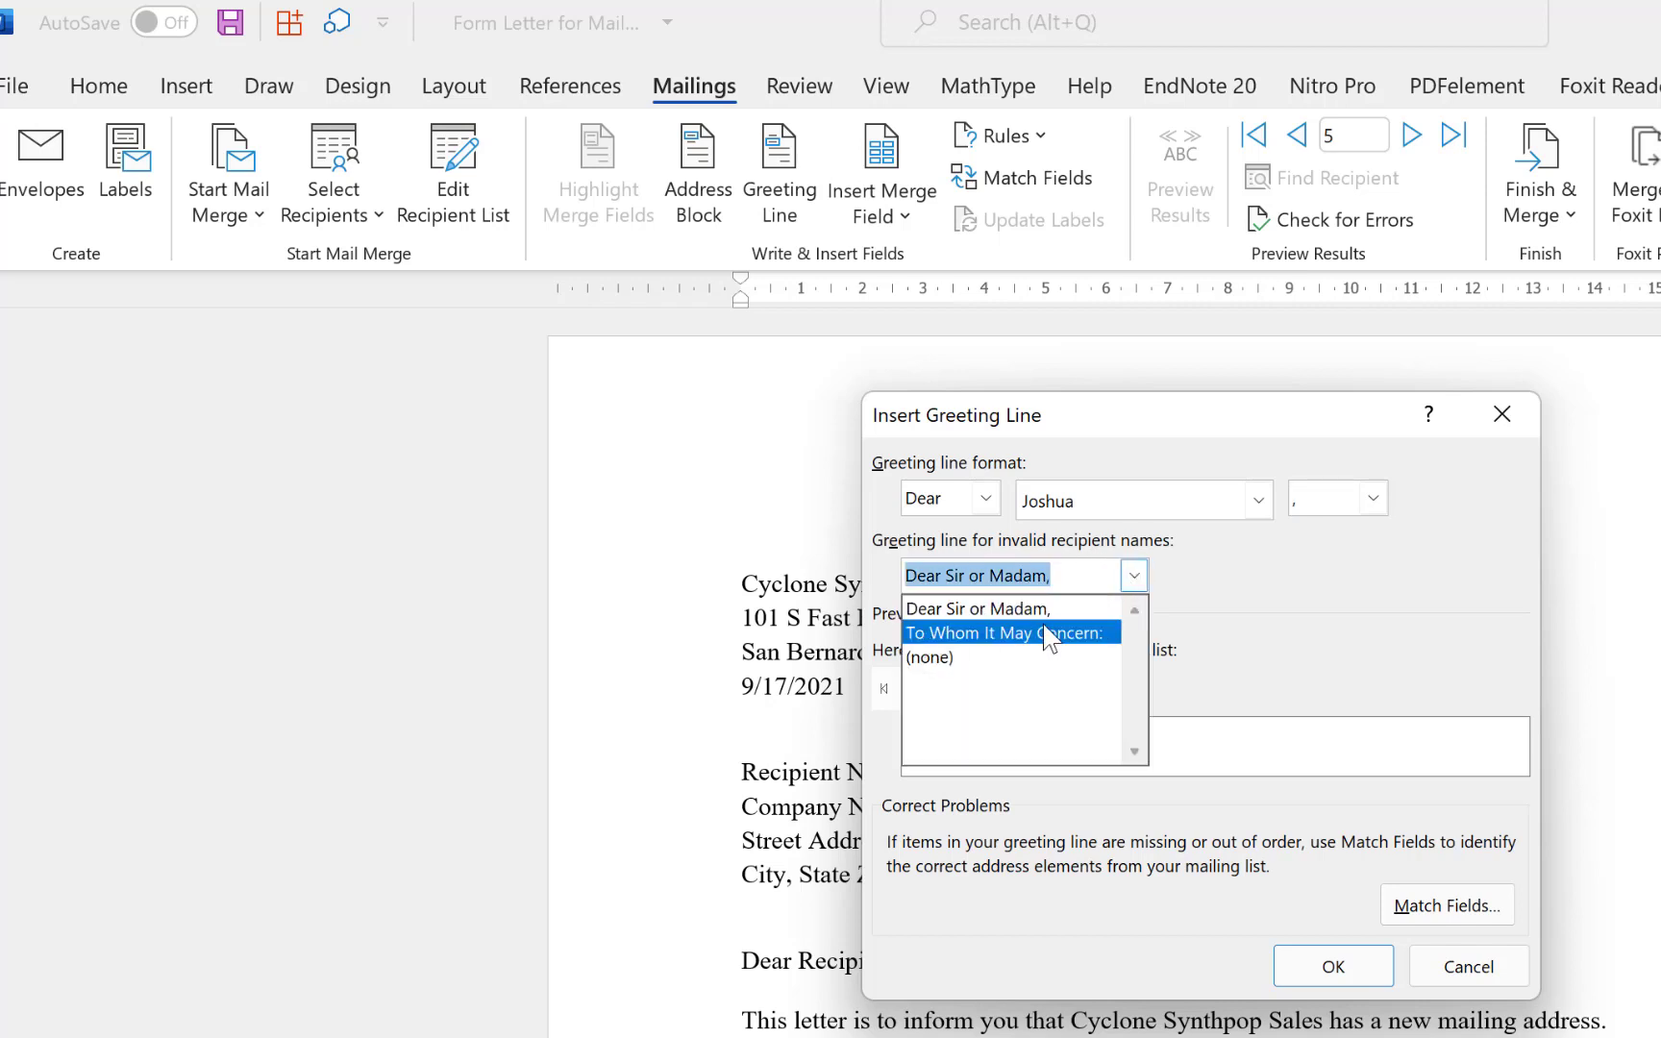
click(1236, 608)
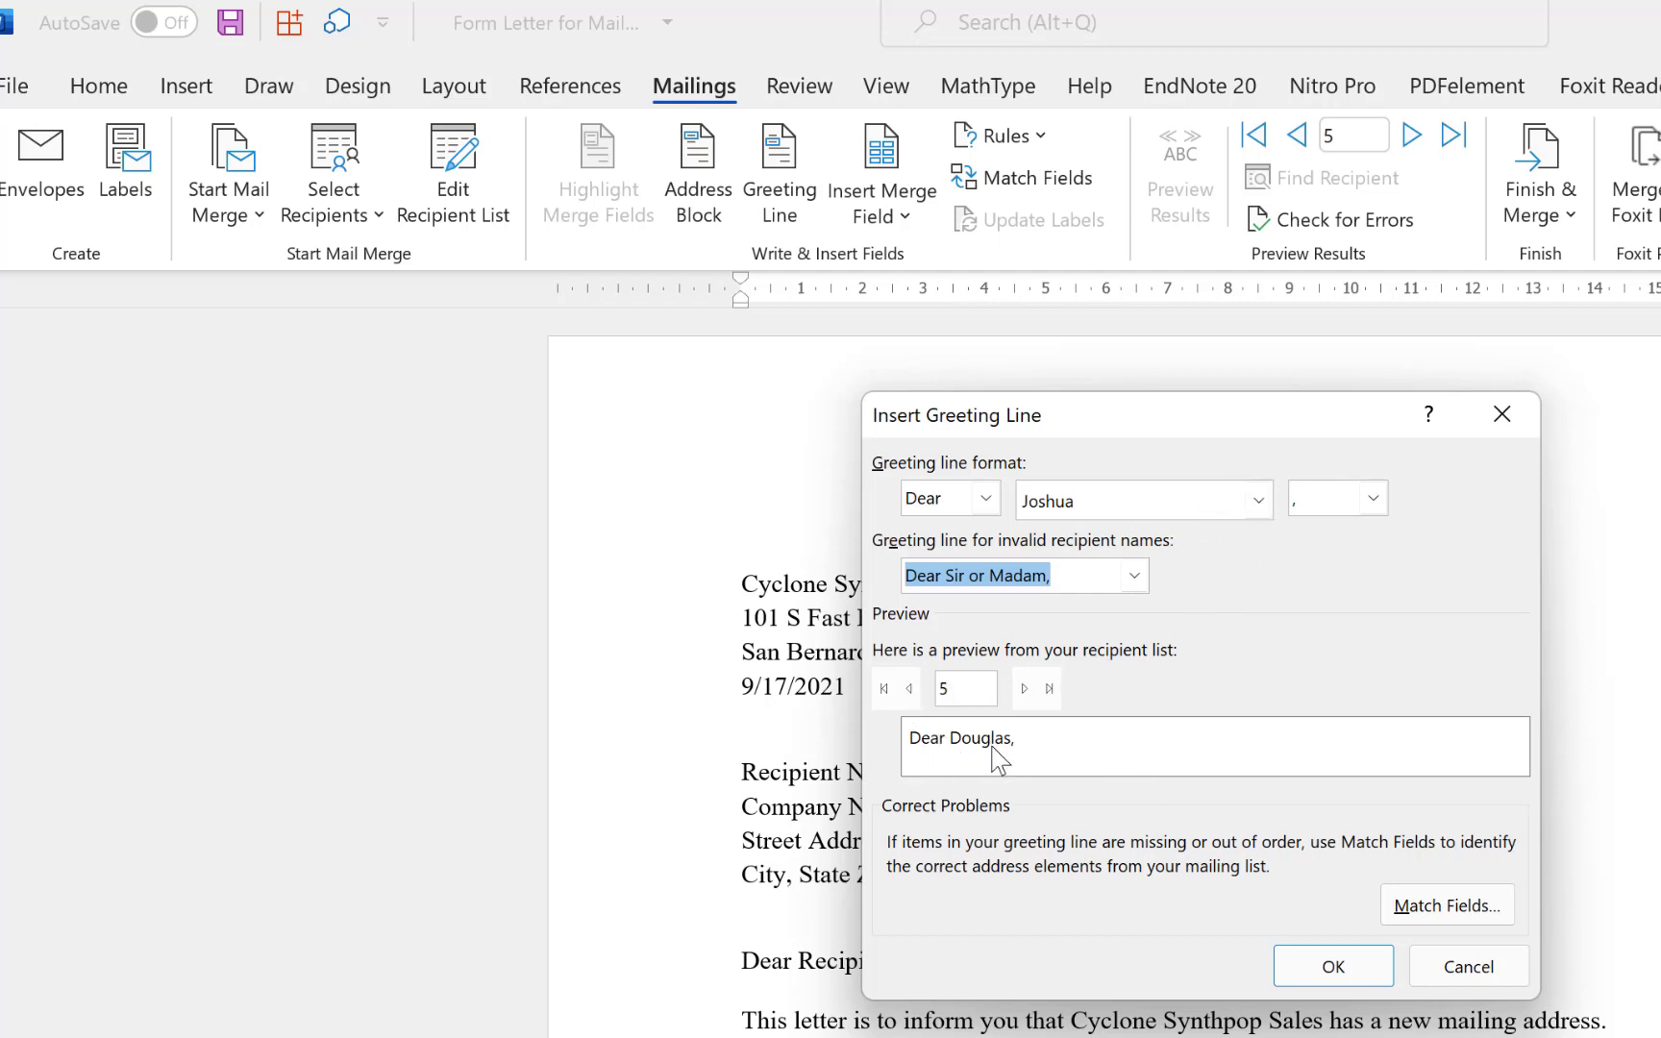
click(1026, 689)
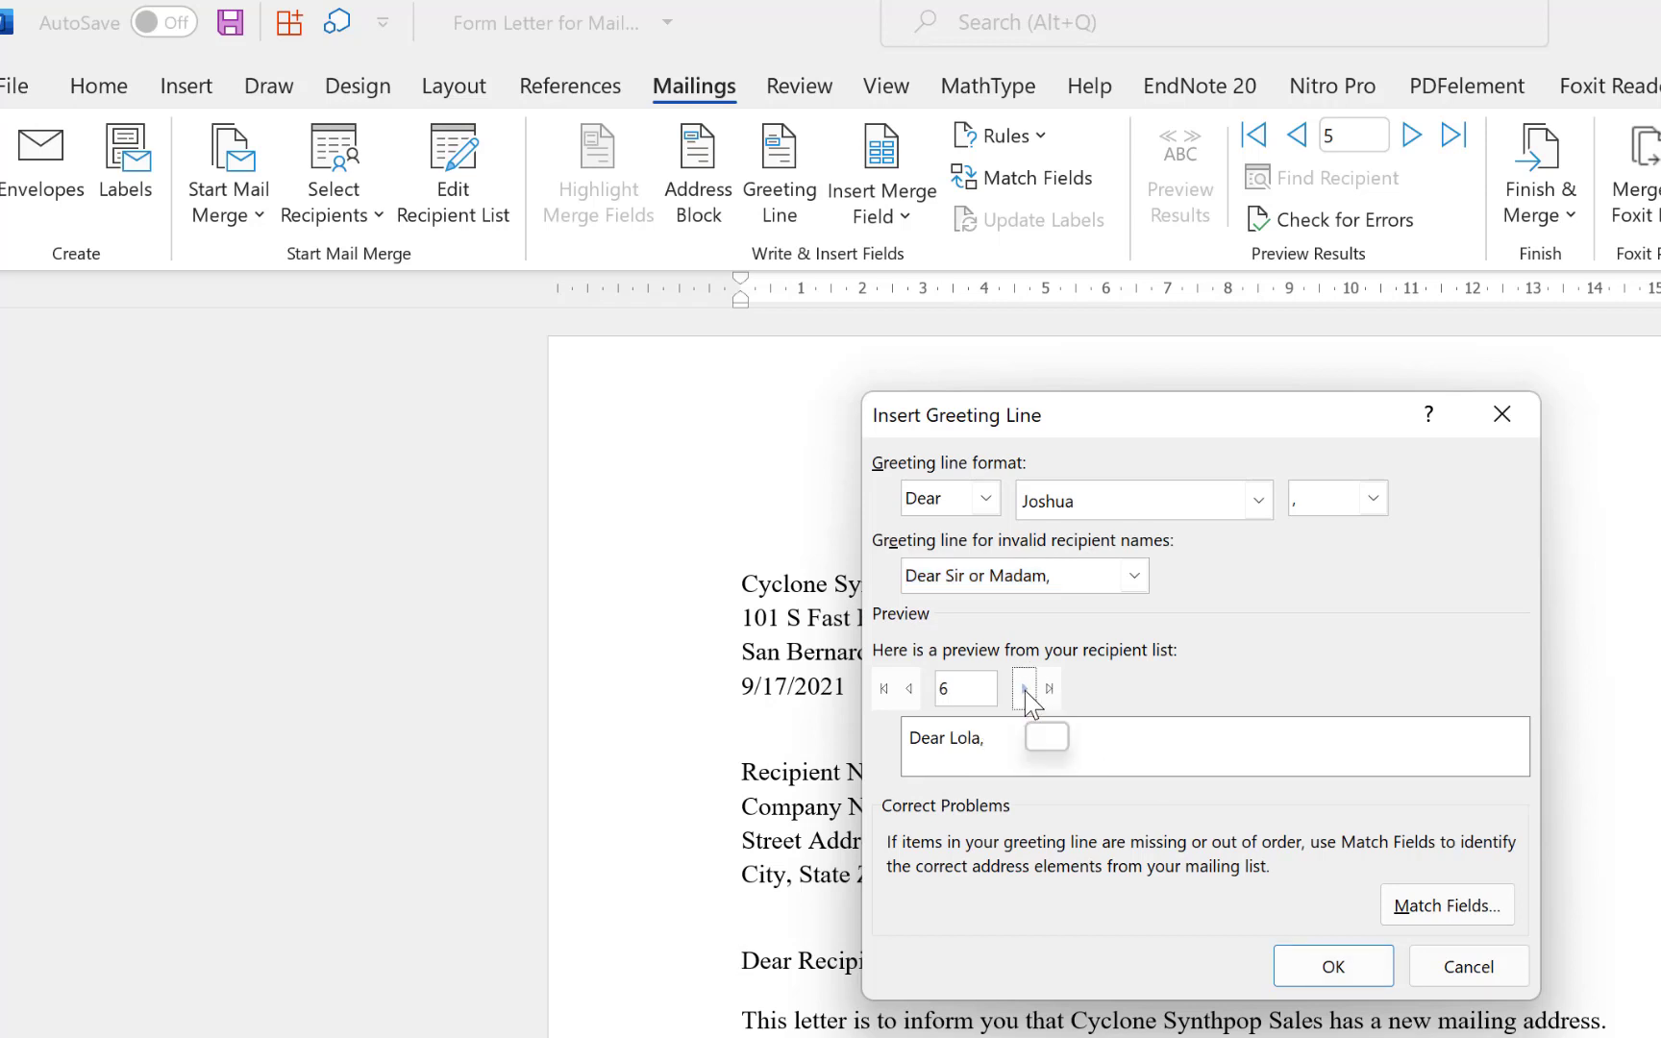
click(1025, 689)
click(1024, 691)
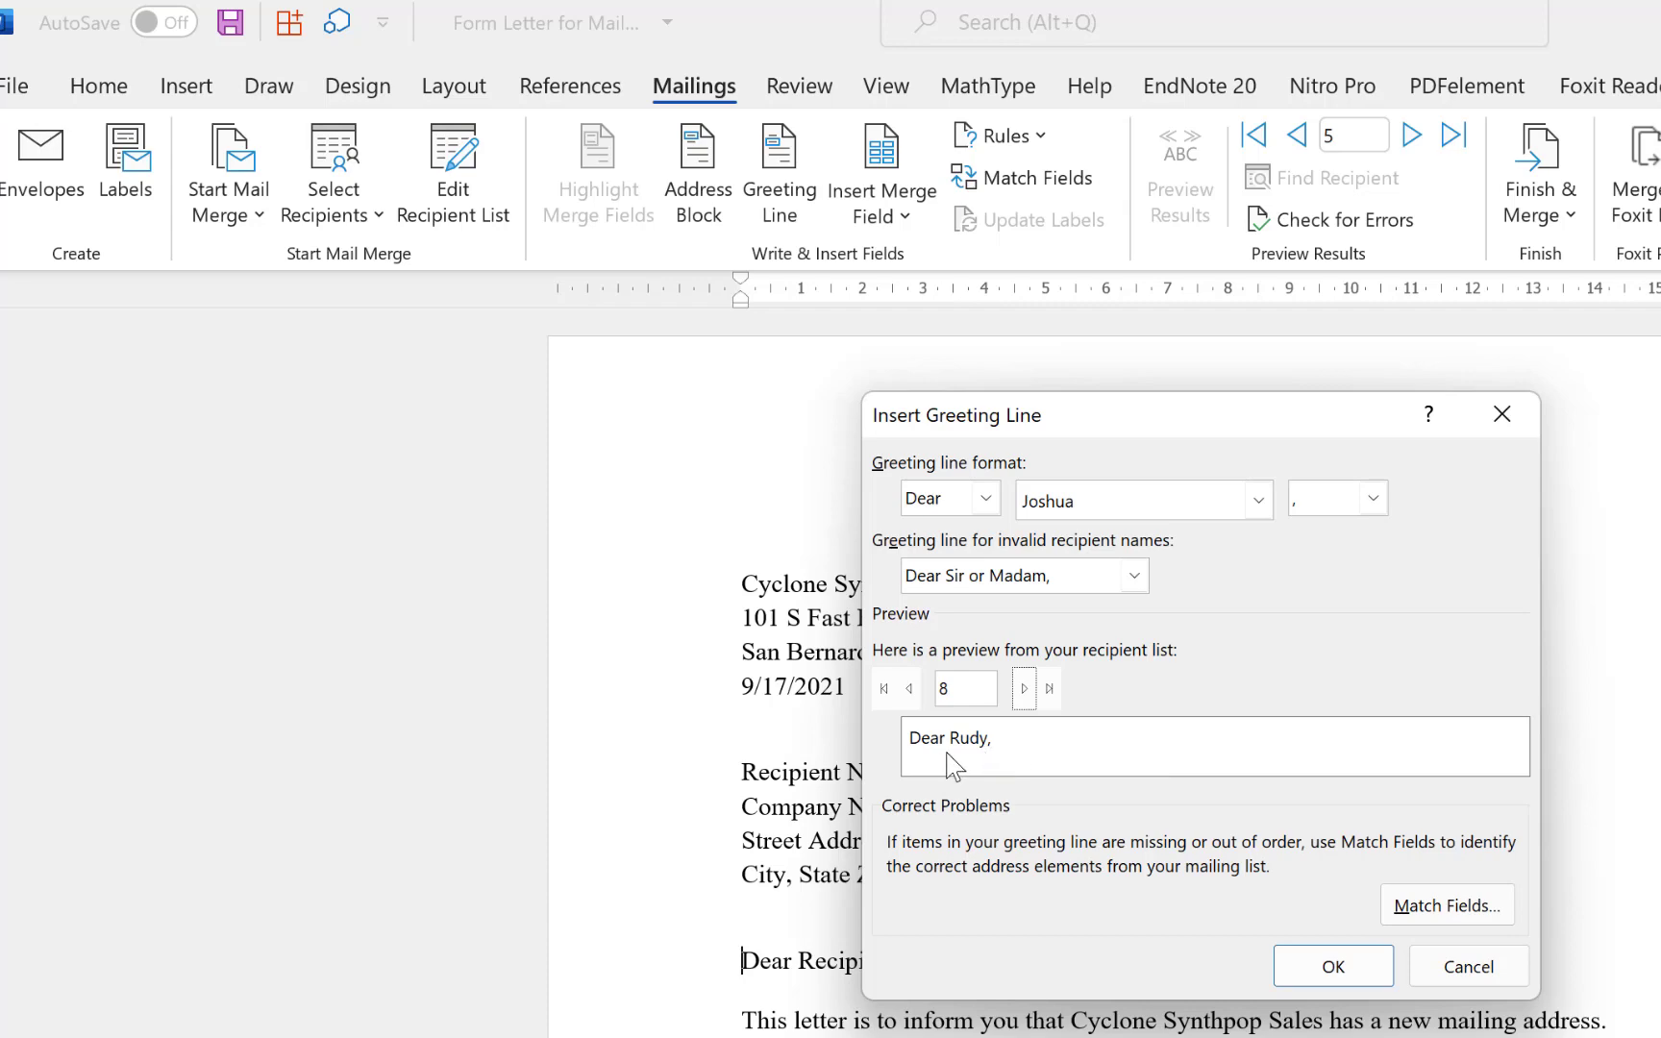
click(1333, 966)
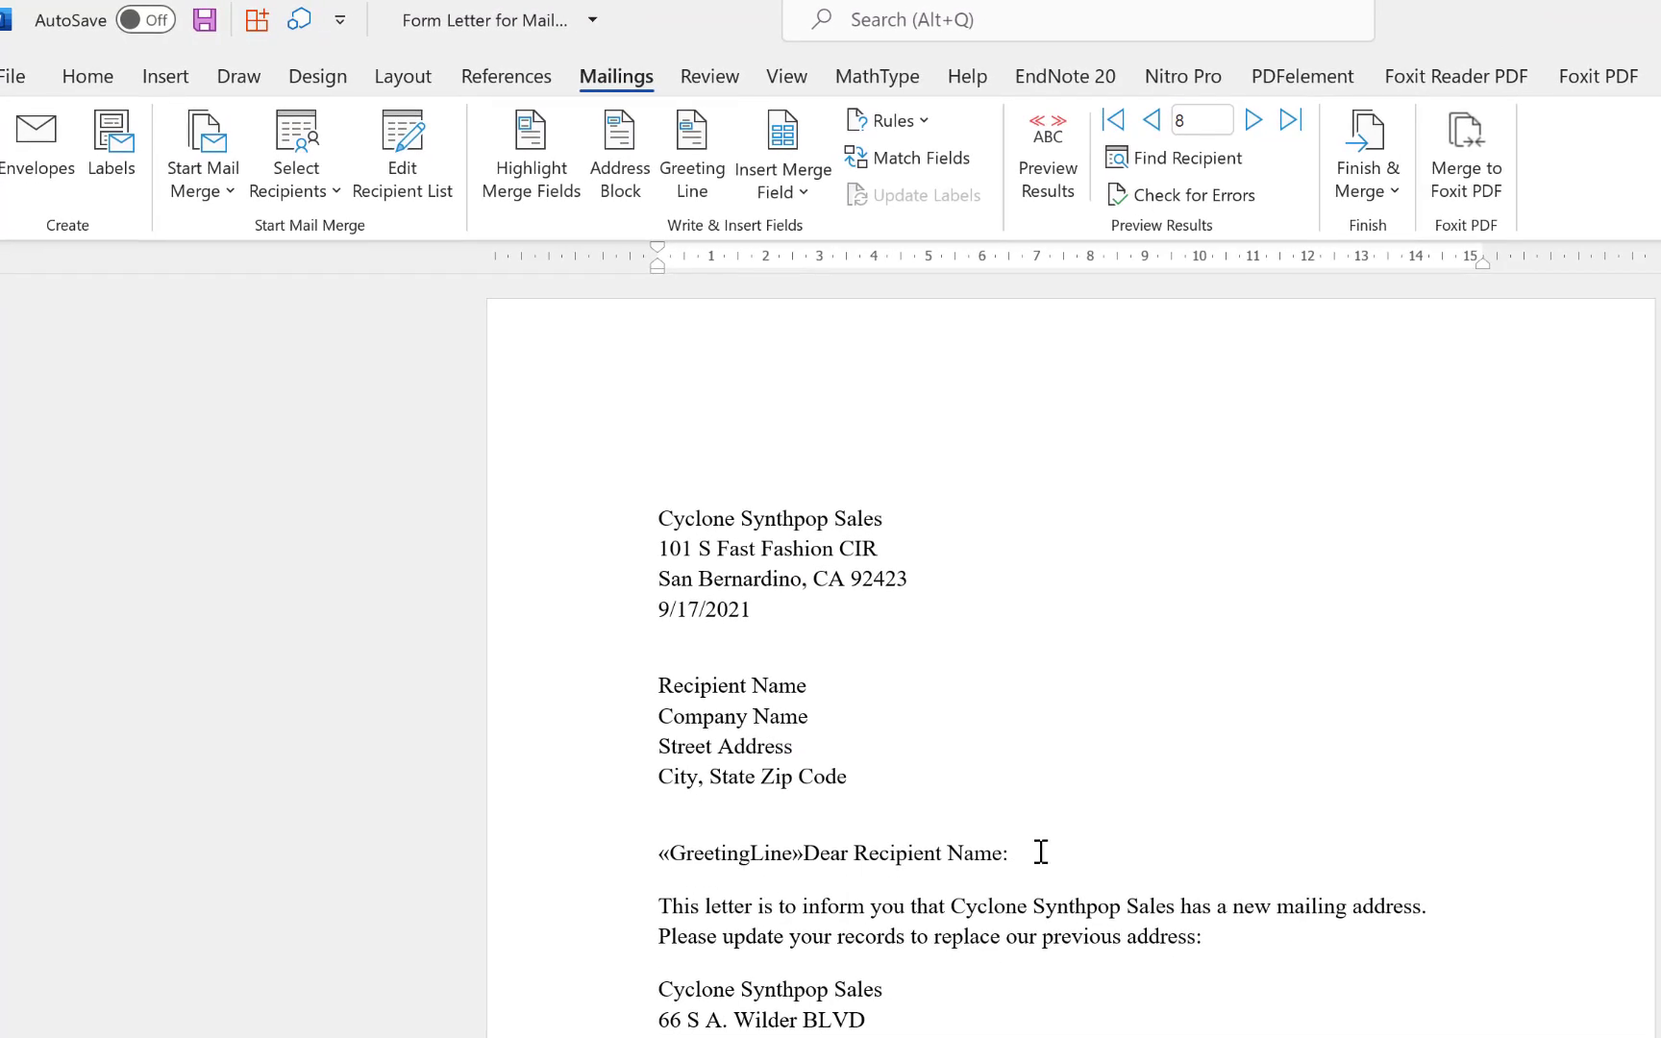
Delete the placeholder salutation "Dear Recipient Name:" that follows the greeting line field.
click(1031, 865)
drag(953, 846, 857, 872)
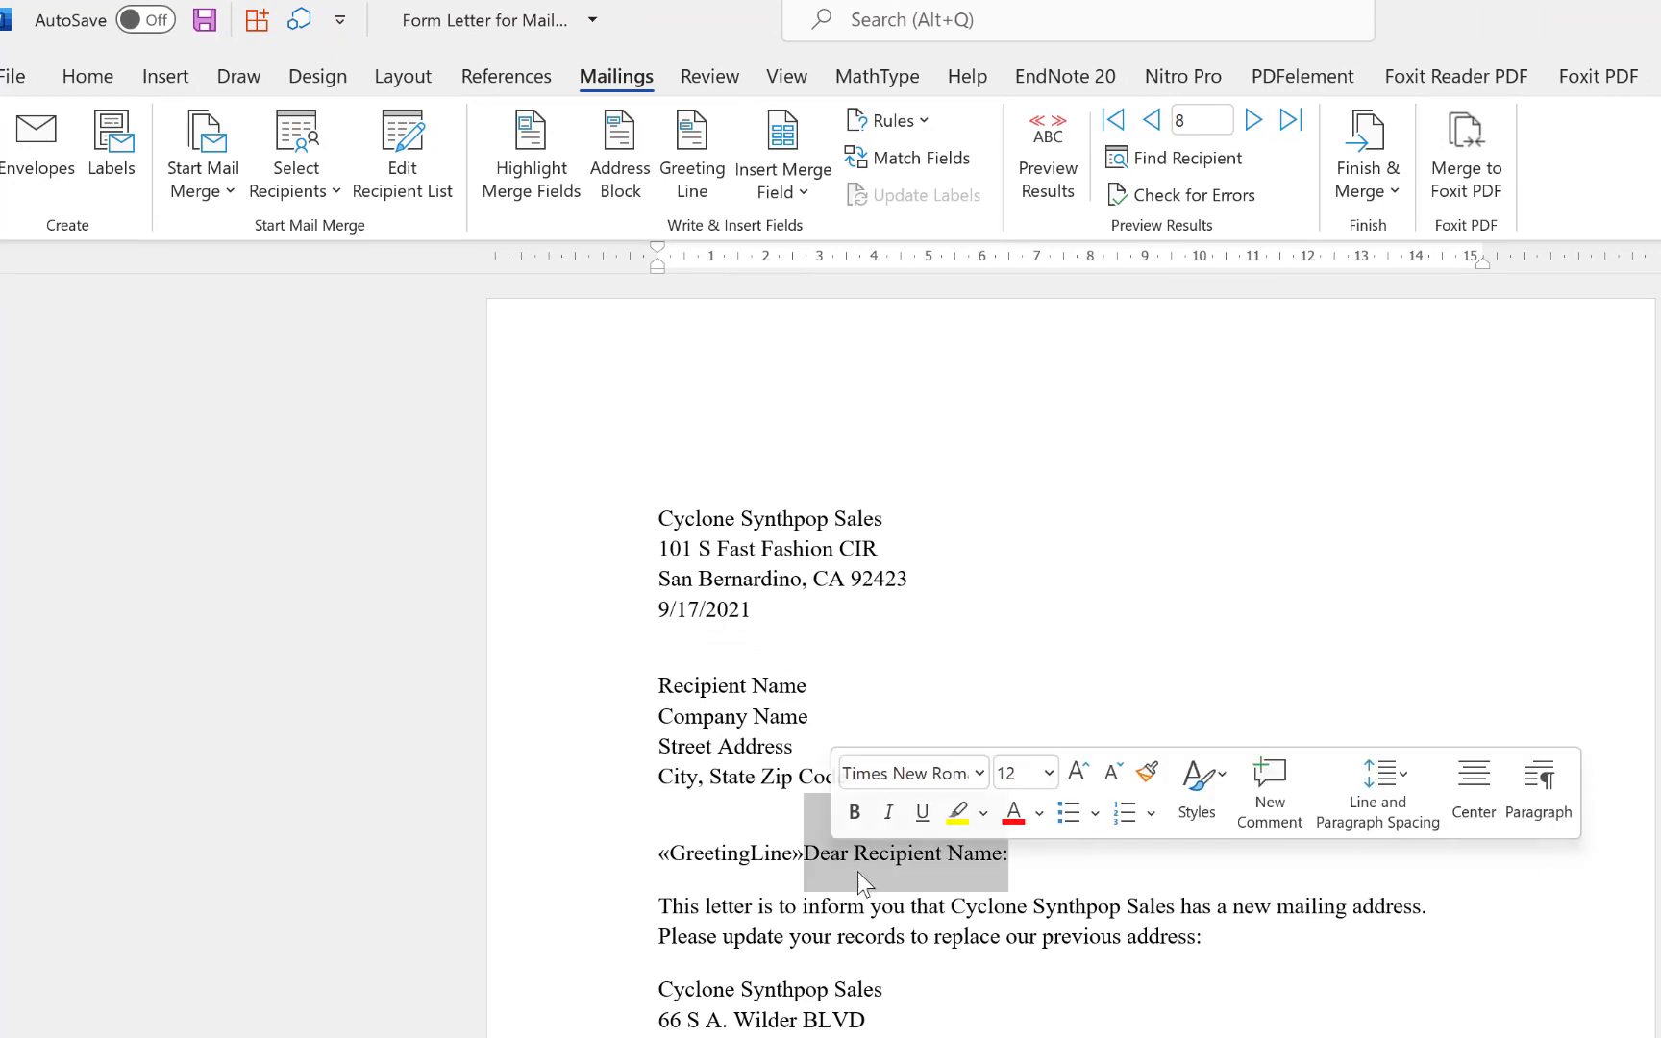
key(Delete)
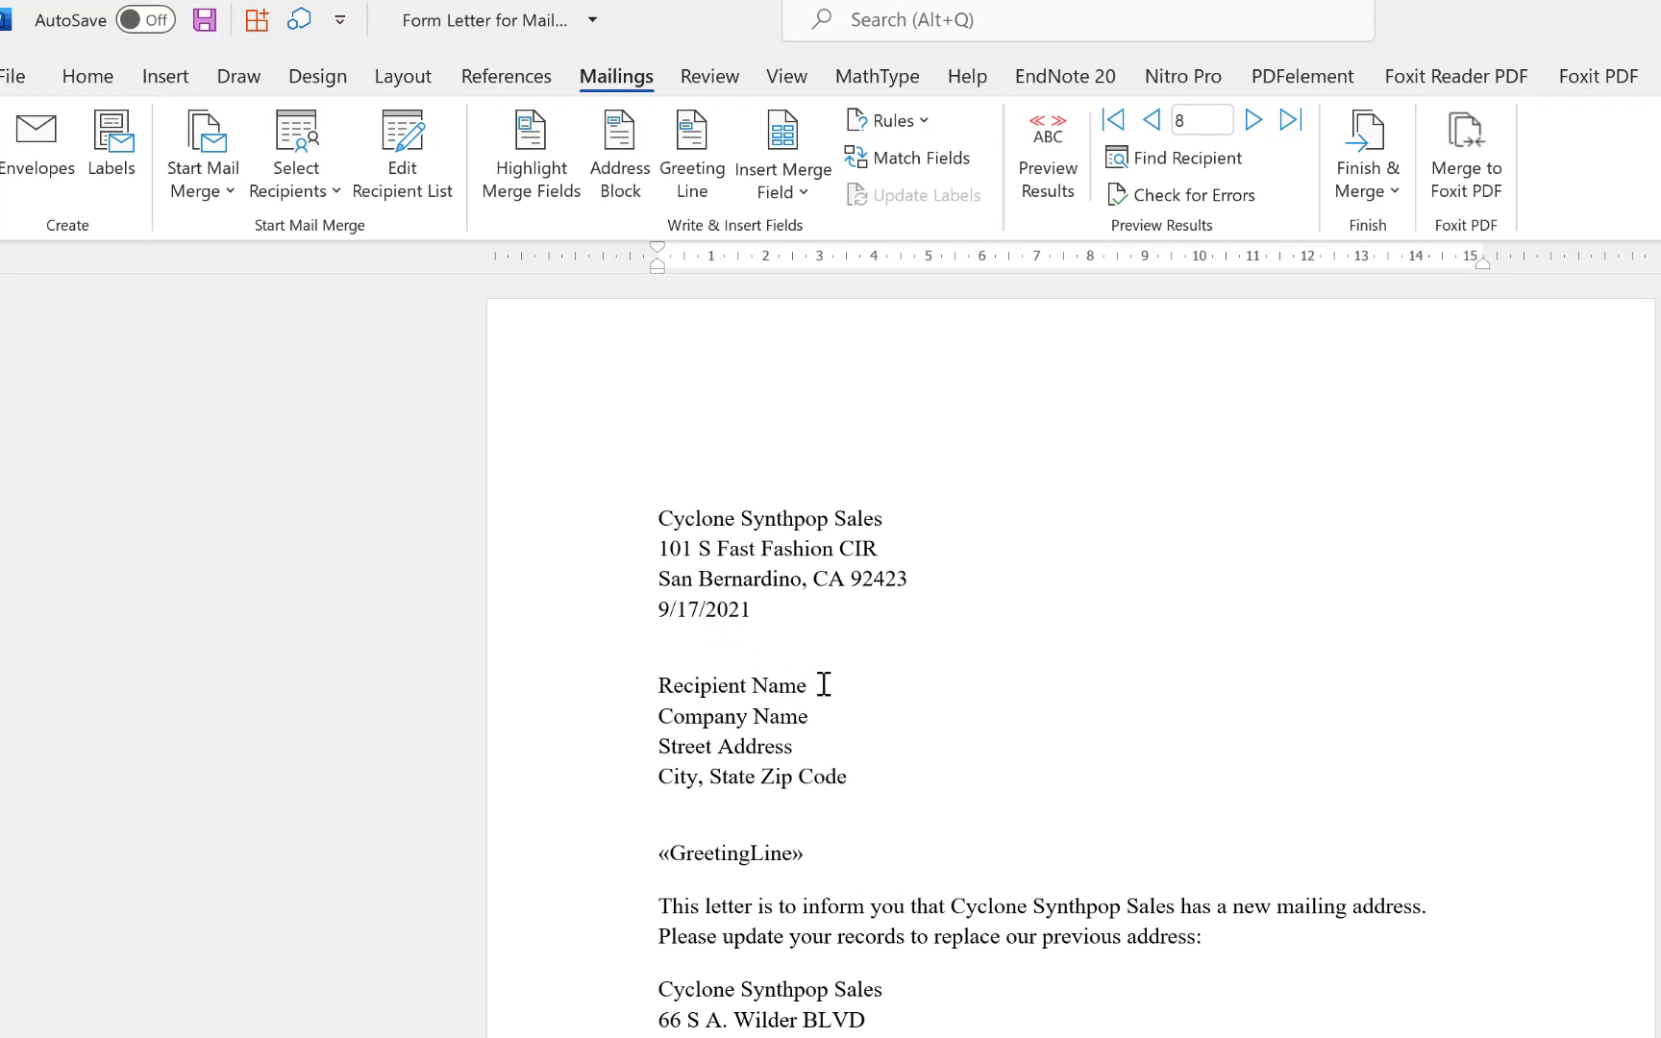
Replace the "Recipient Name" placeholder with the First_Name and Last_Name merge fields on their own line, separated by a space.
drag(656, 685, 797, 686)
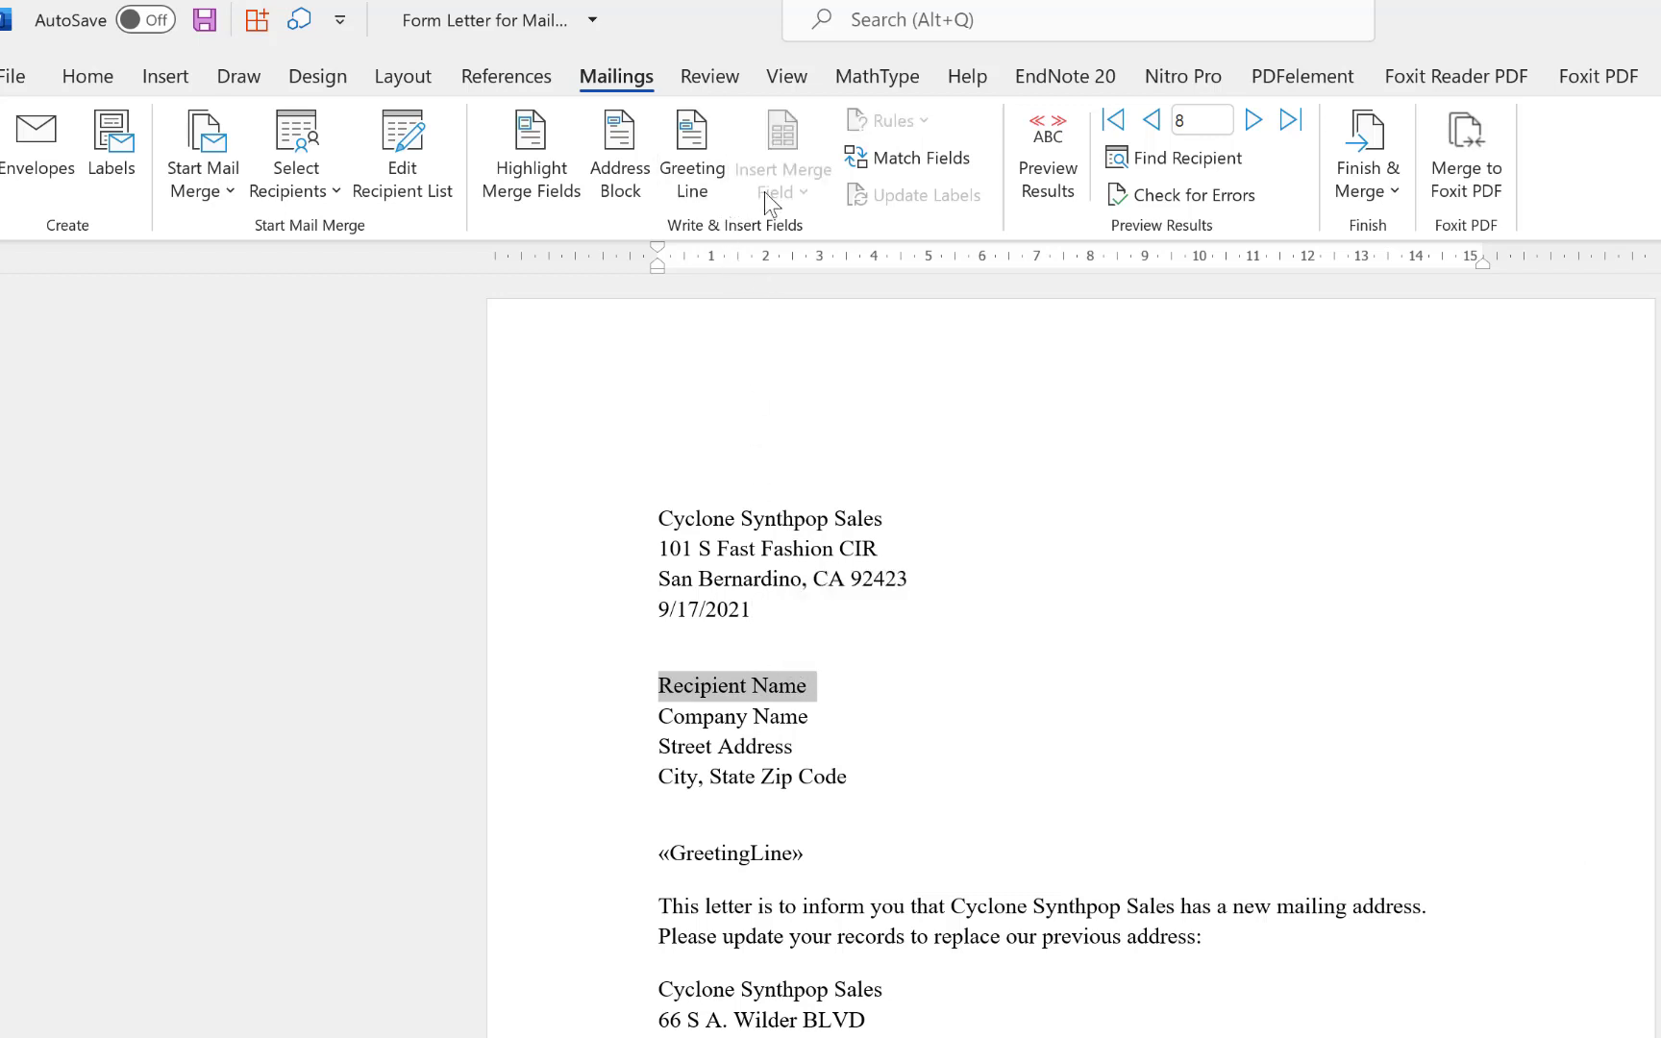
key(shift+Left)
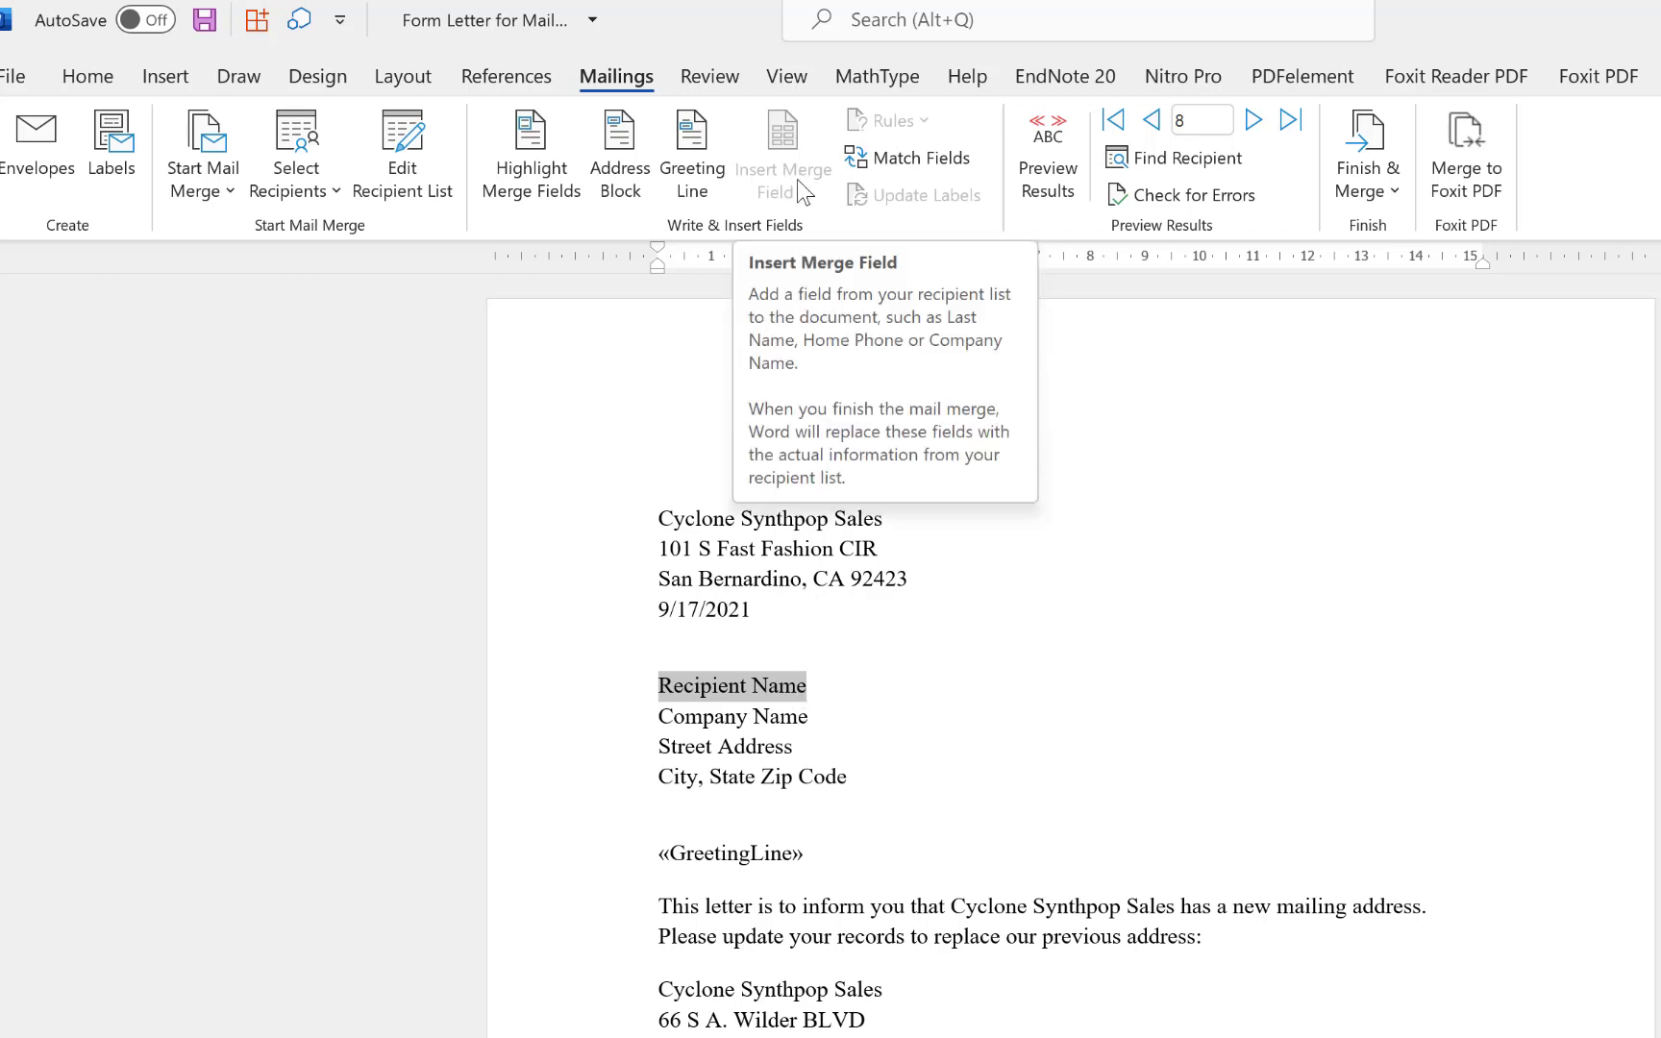
triple_click(684, 682)
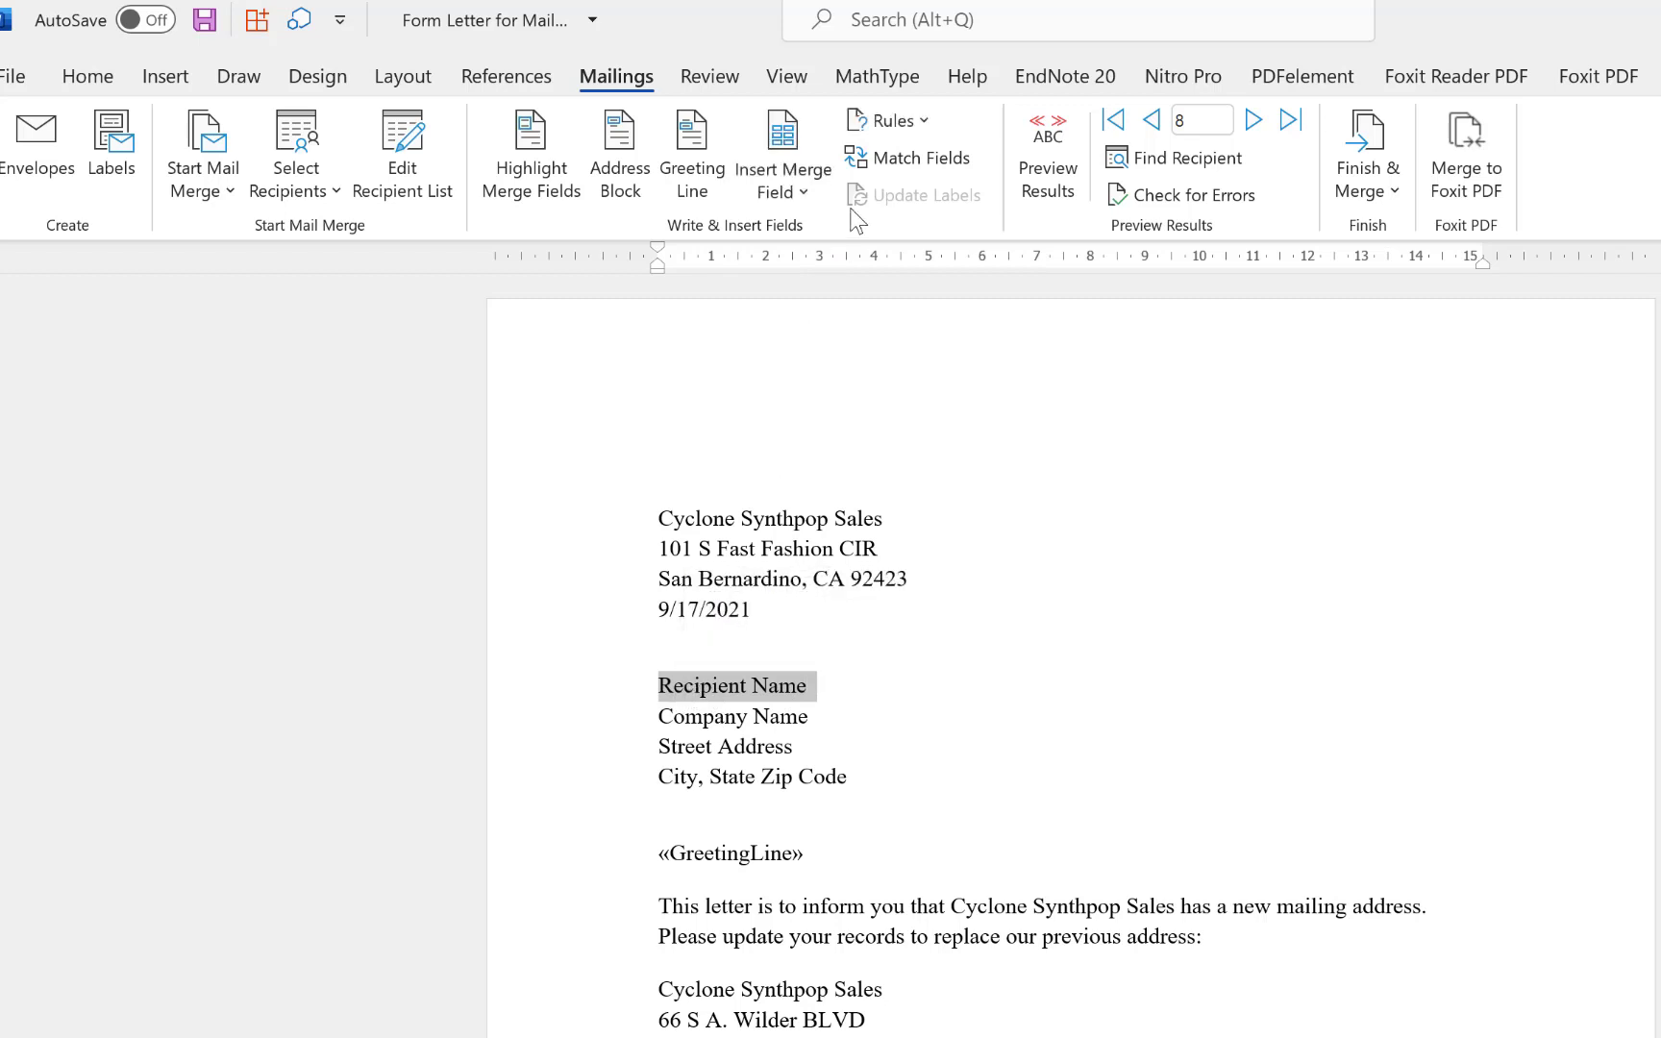
click(803, 195)
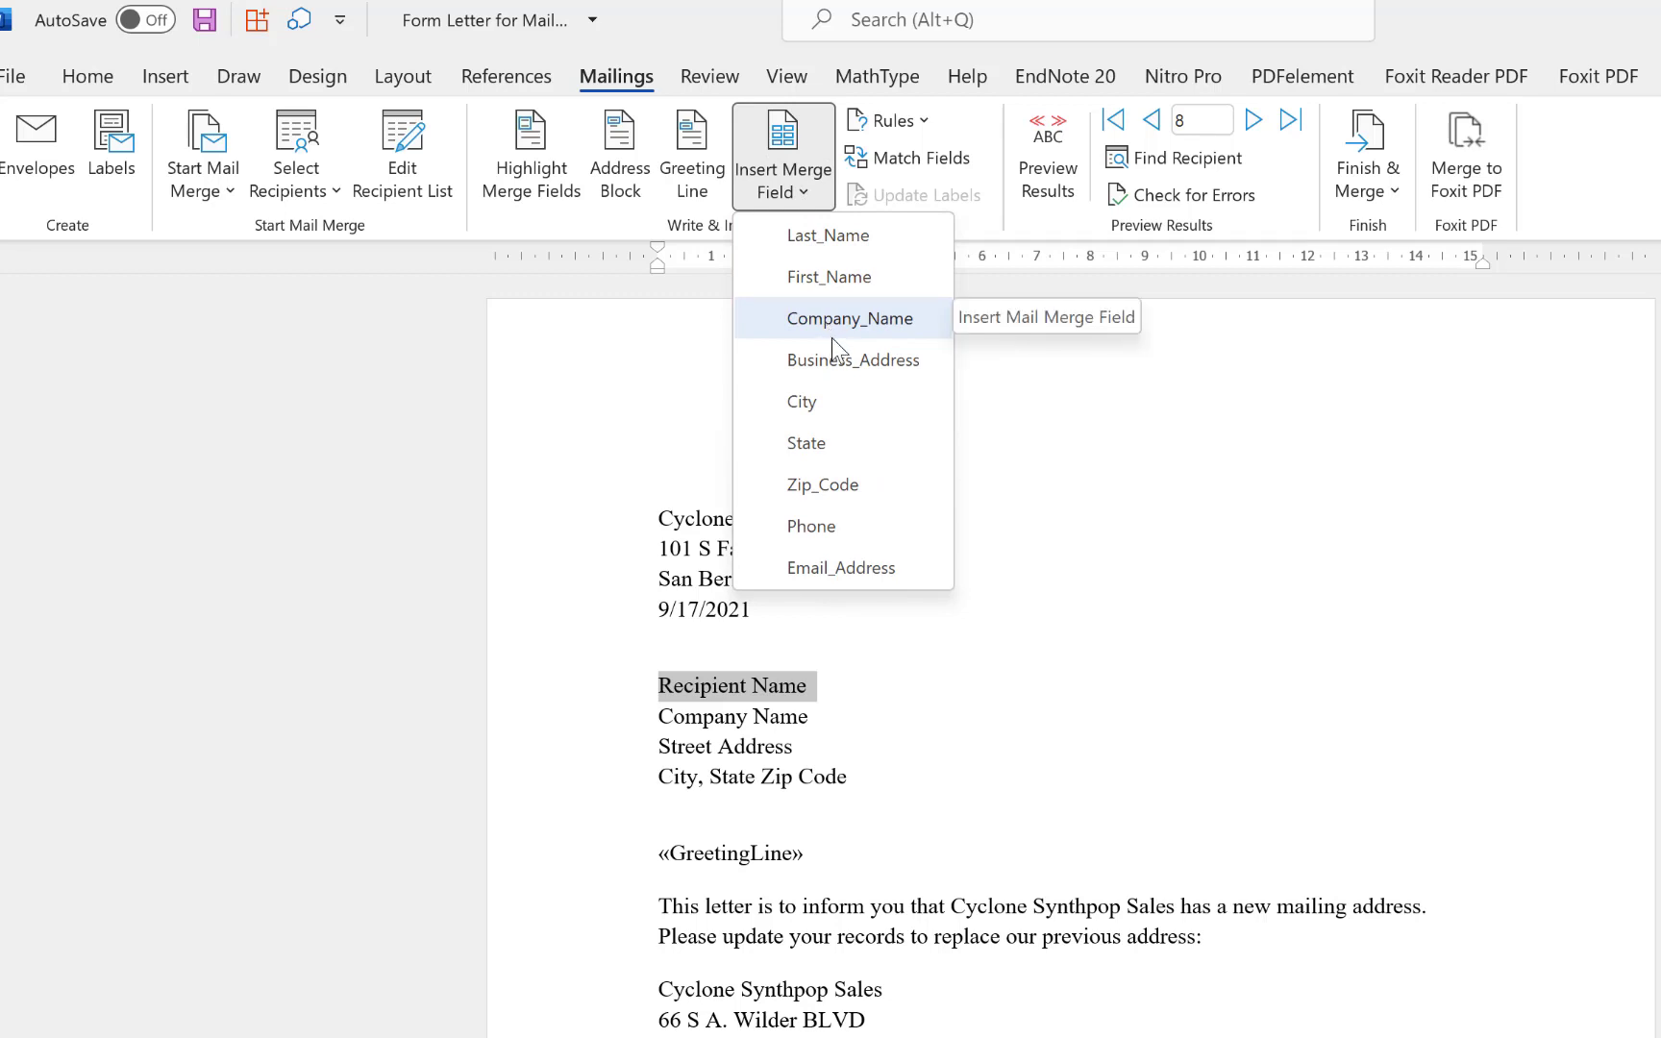
click(845, 277)
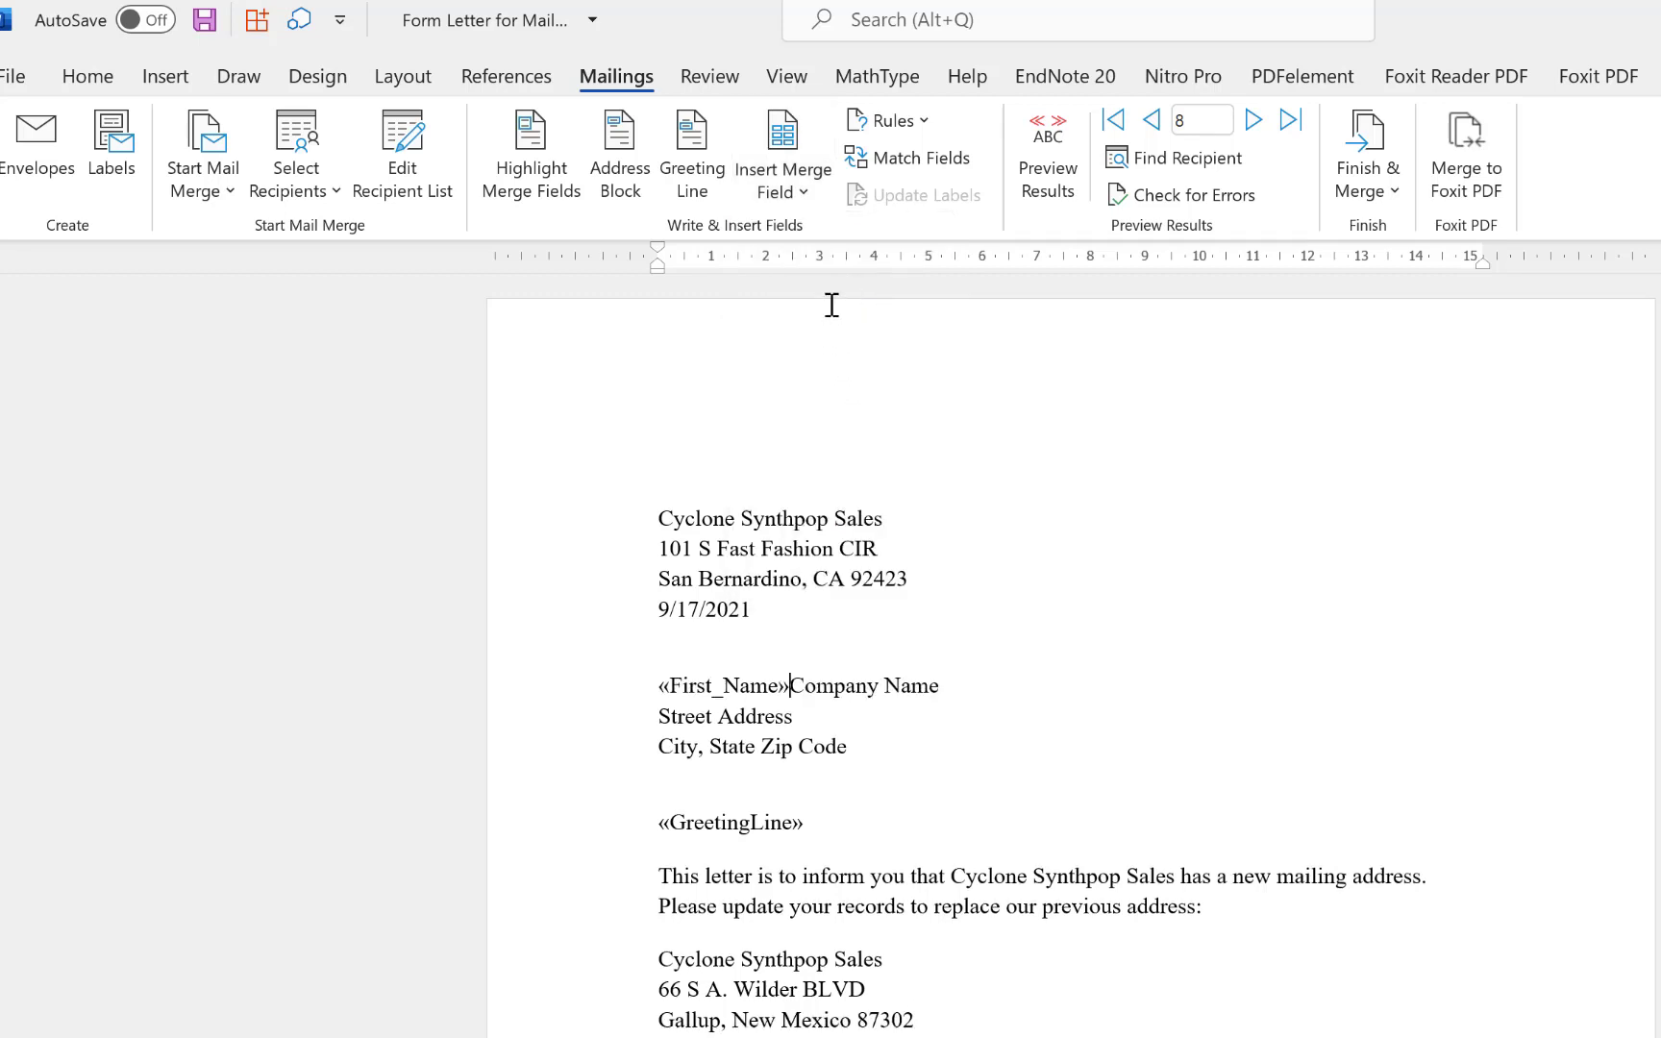
key(Return)
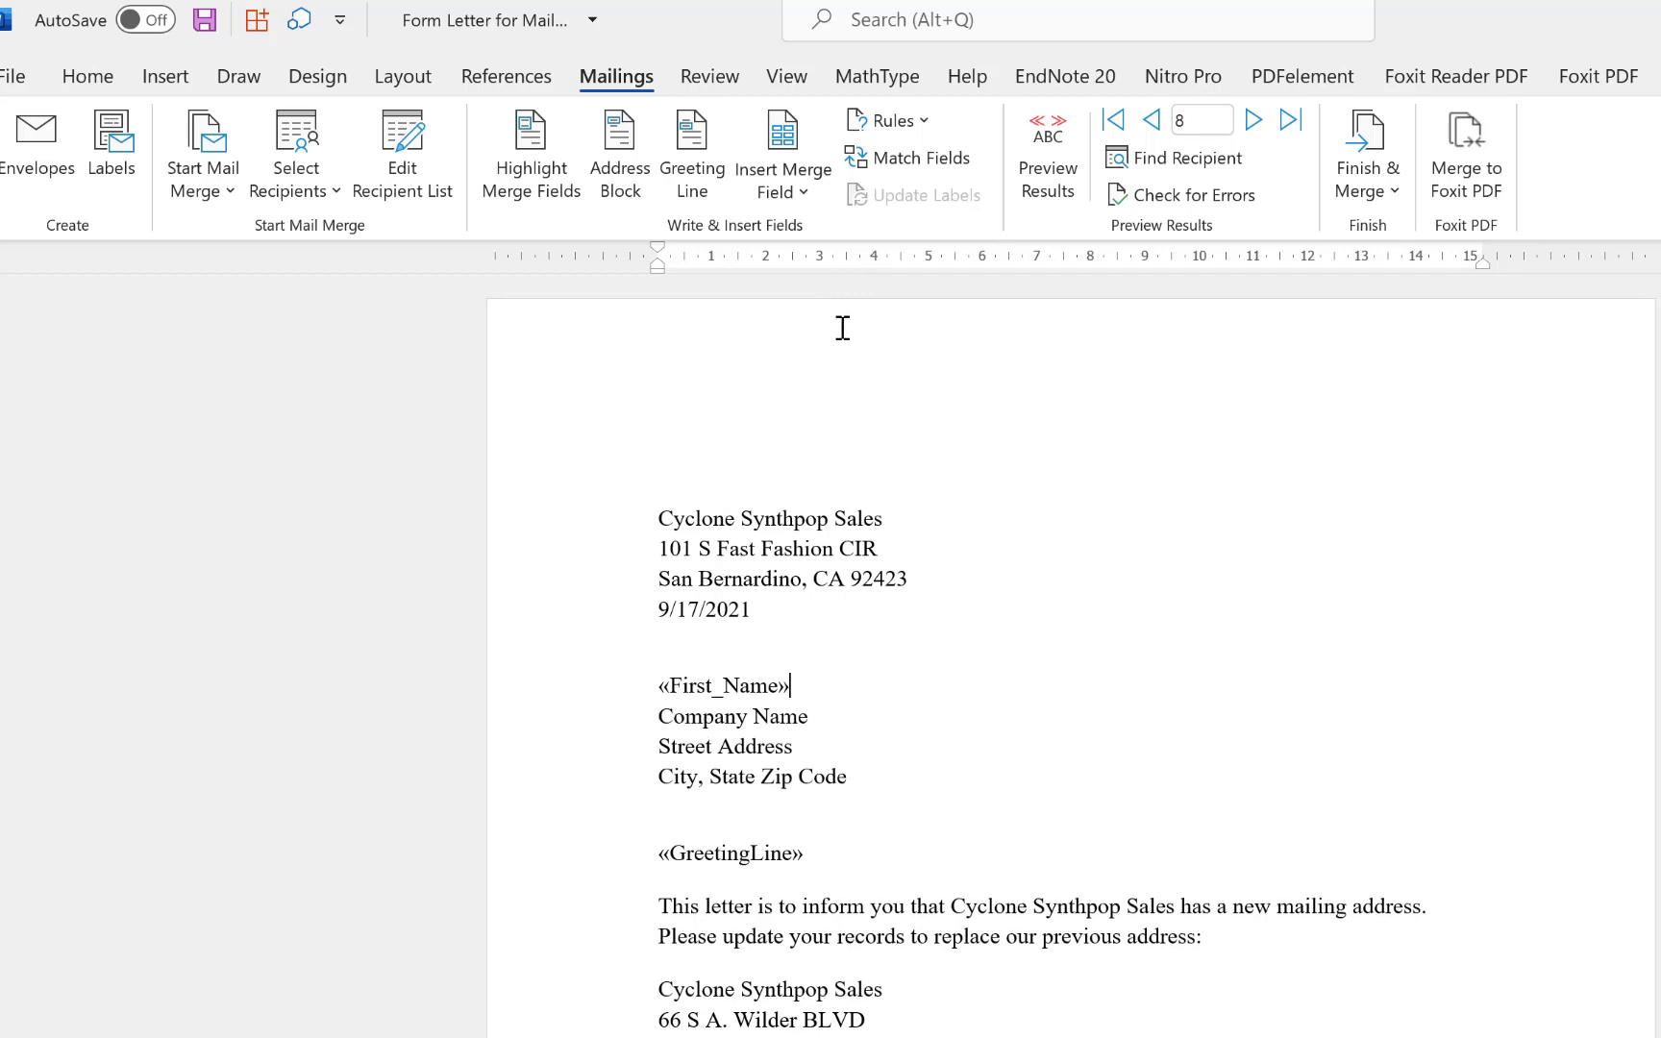
click(796, 194)
click(817, 238)
Replace the "Company Name" and "Street Address" placeholders with the Company_Name and Business_Address merge fields.
triple_click(673, 721)
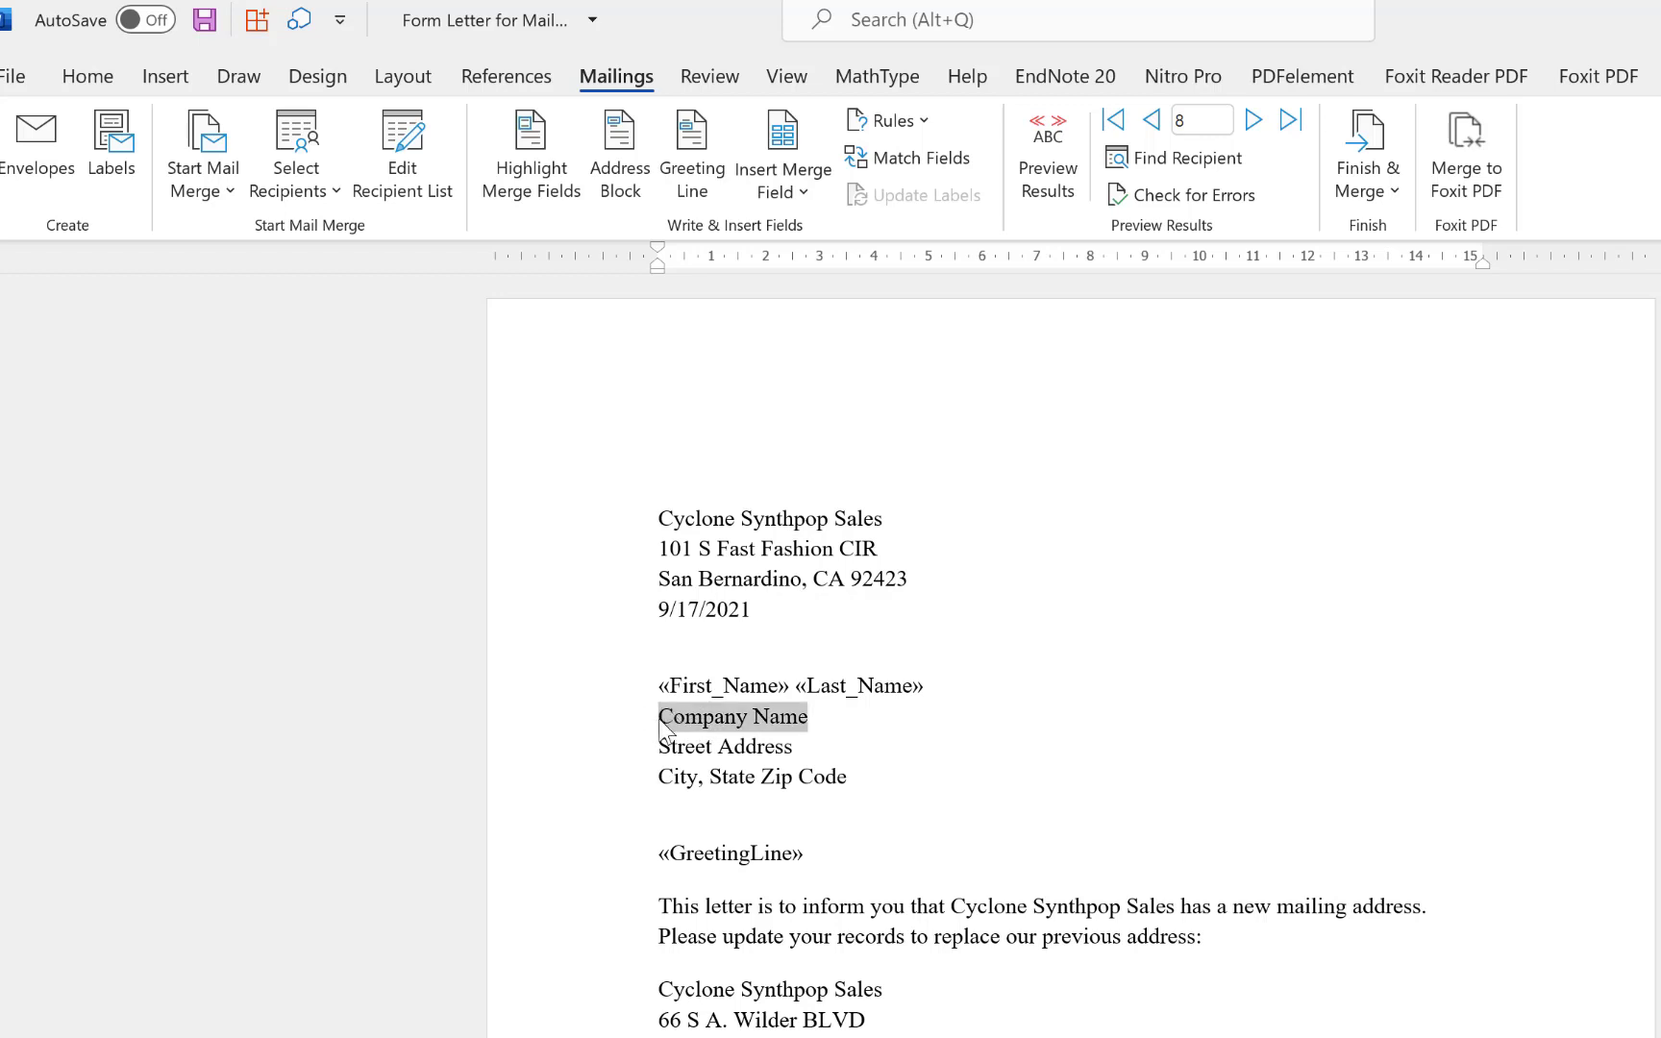
click(813, 193)
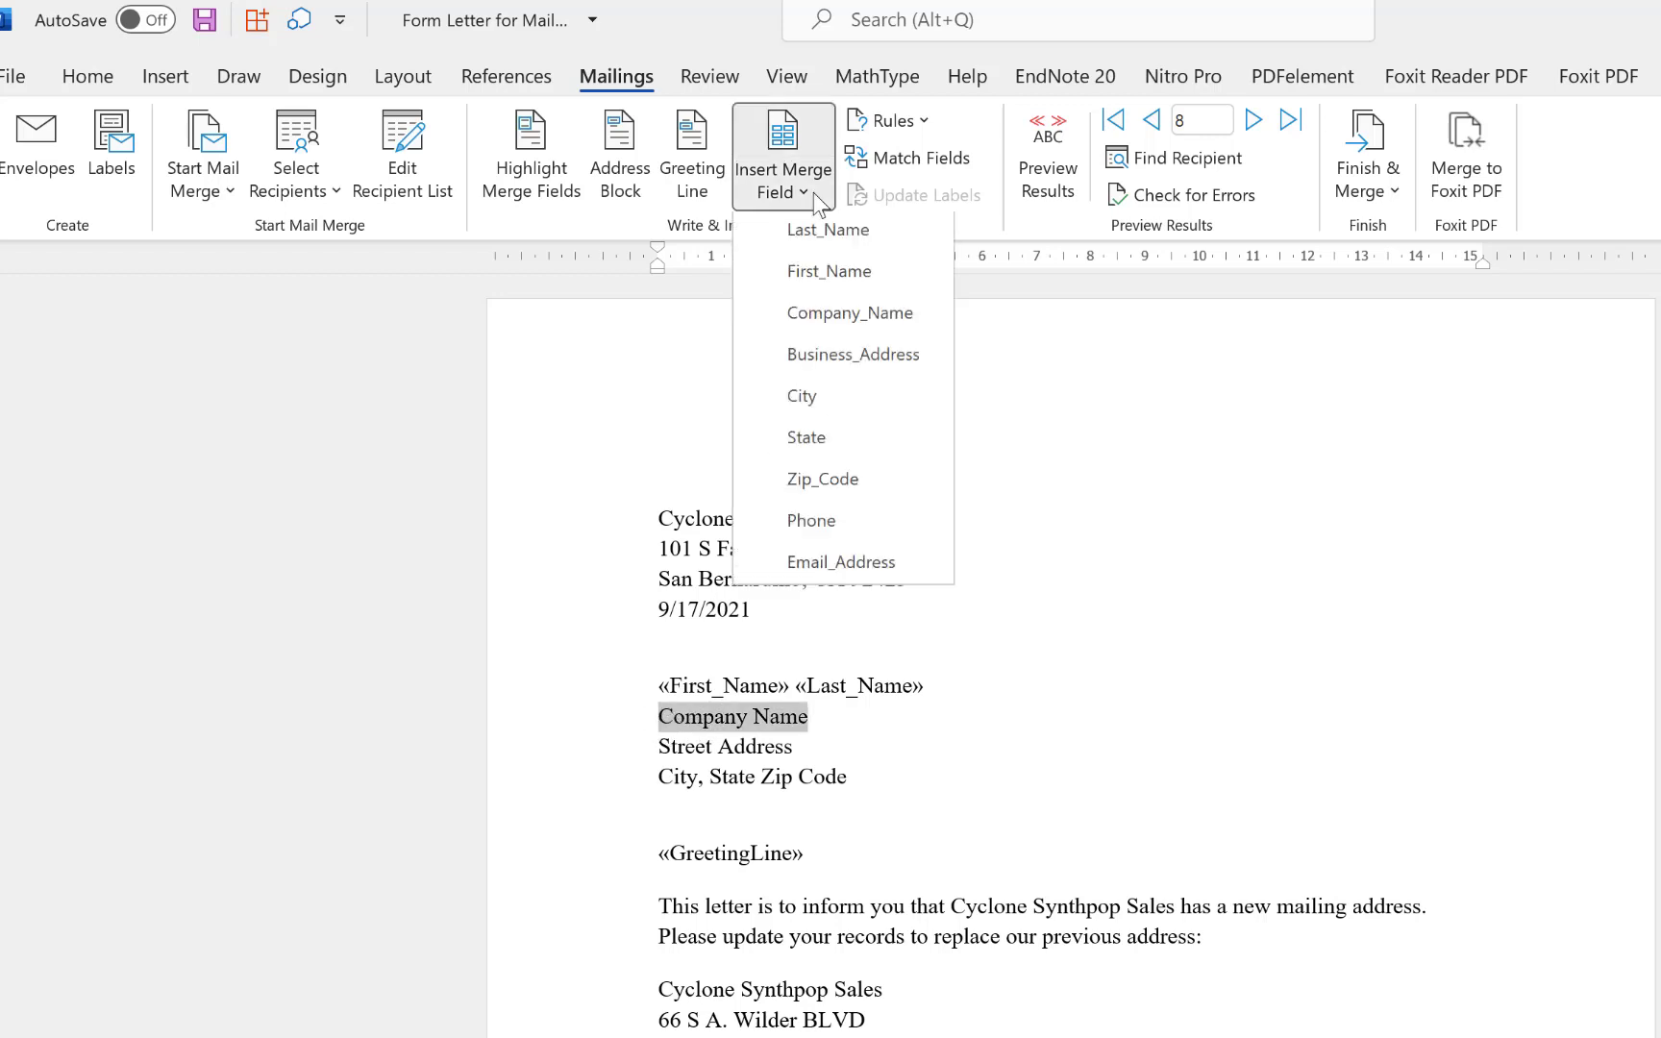
click(800, 316)
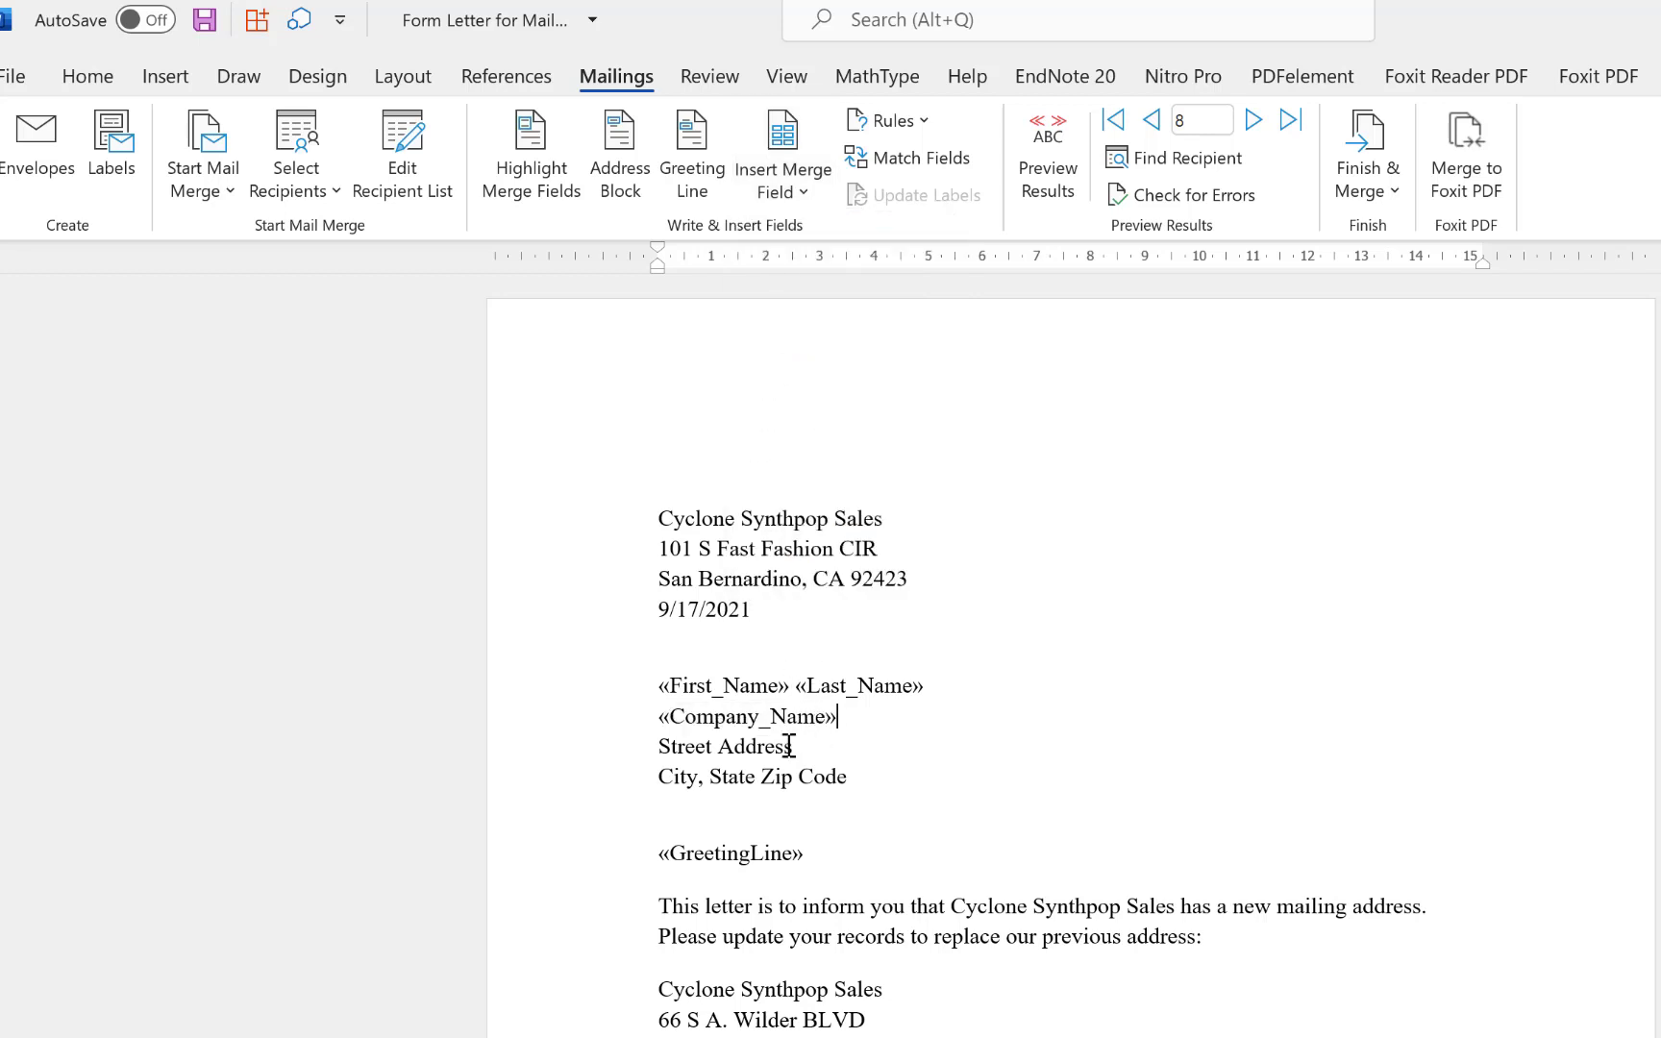
triple_click(761, 749)
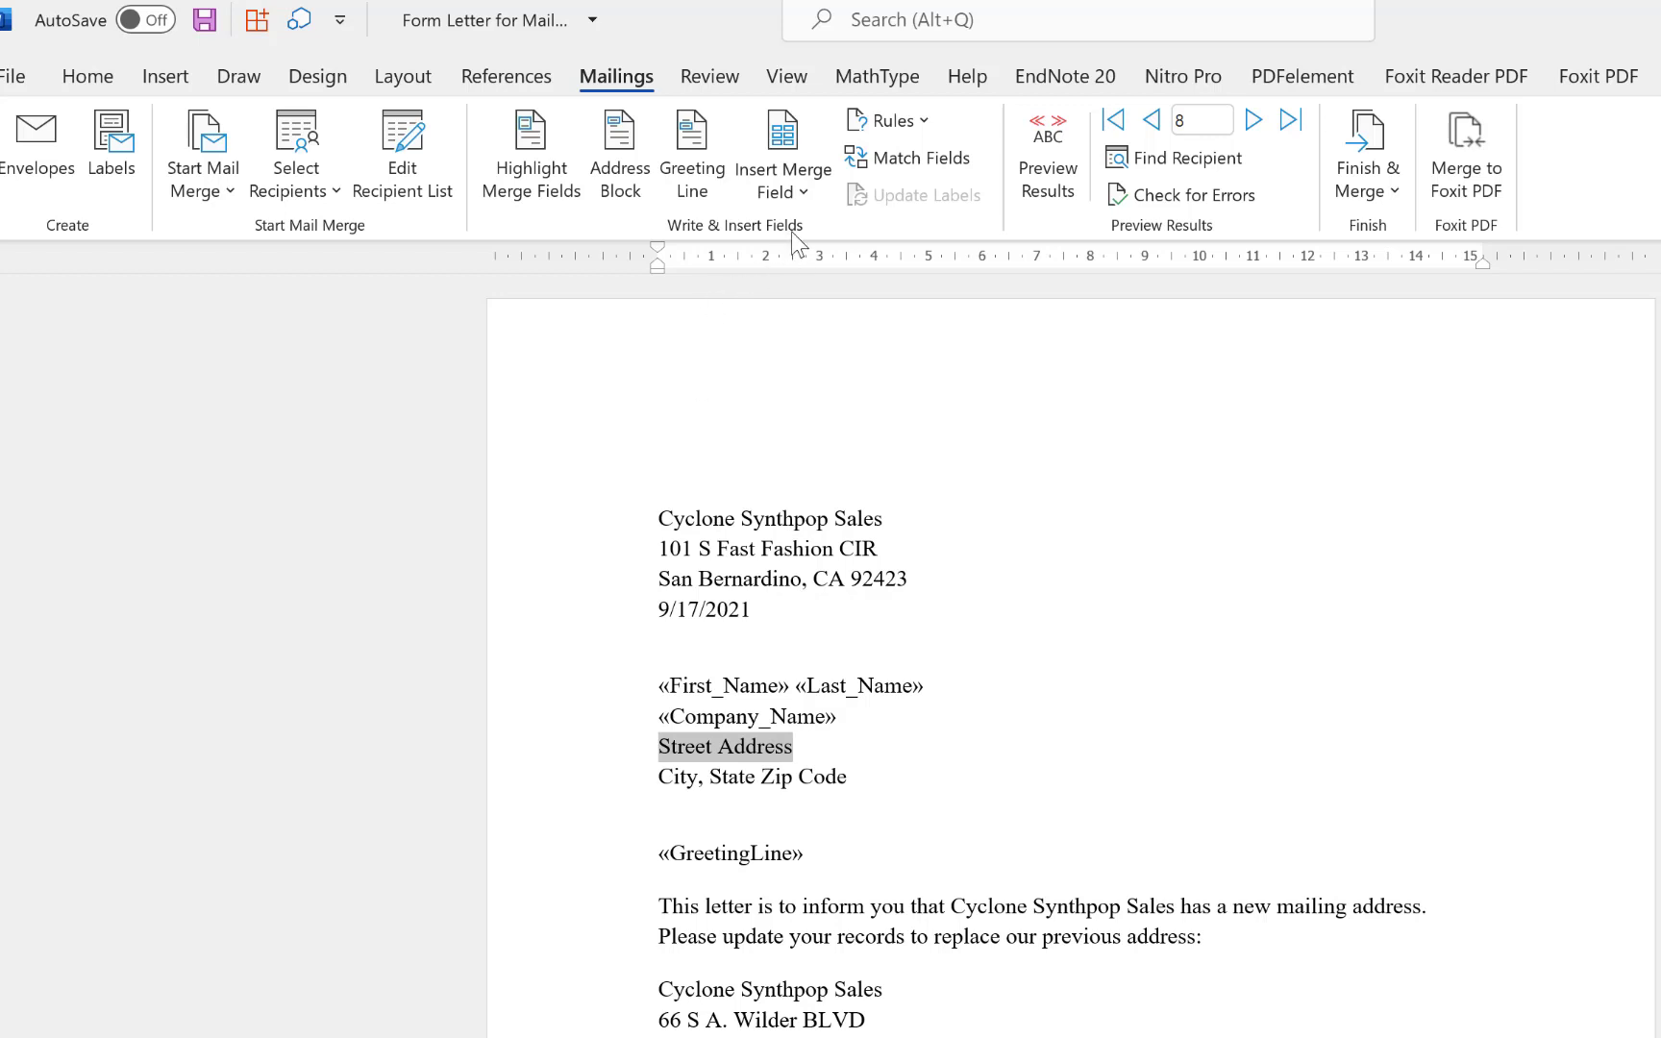
click(805, 186)
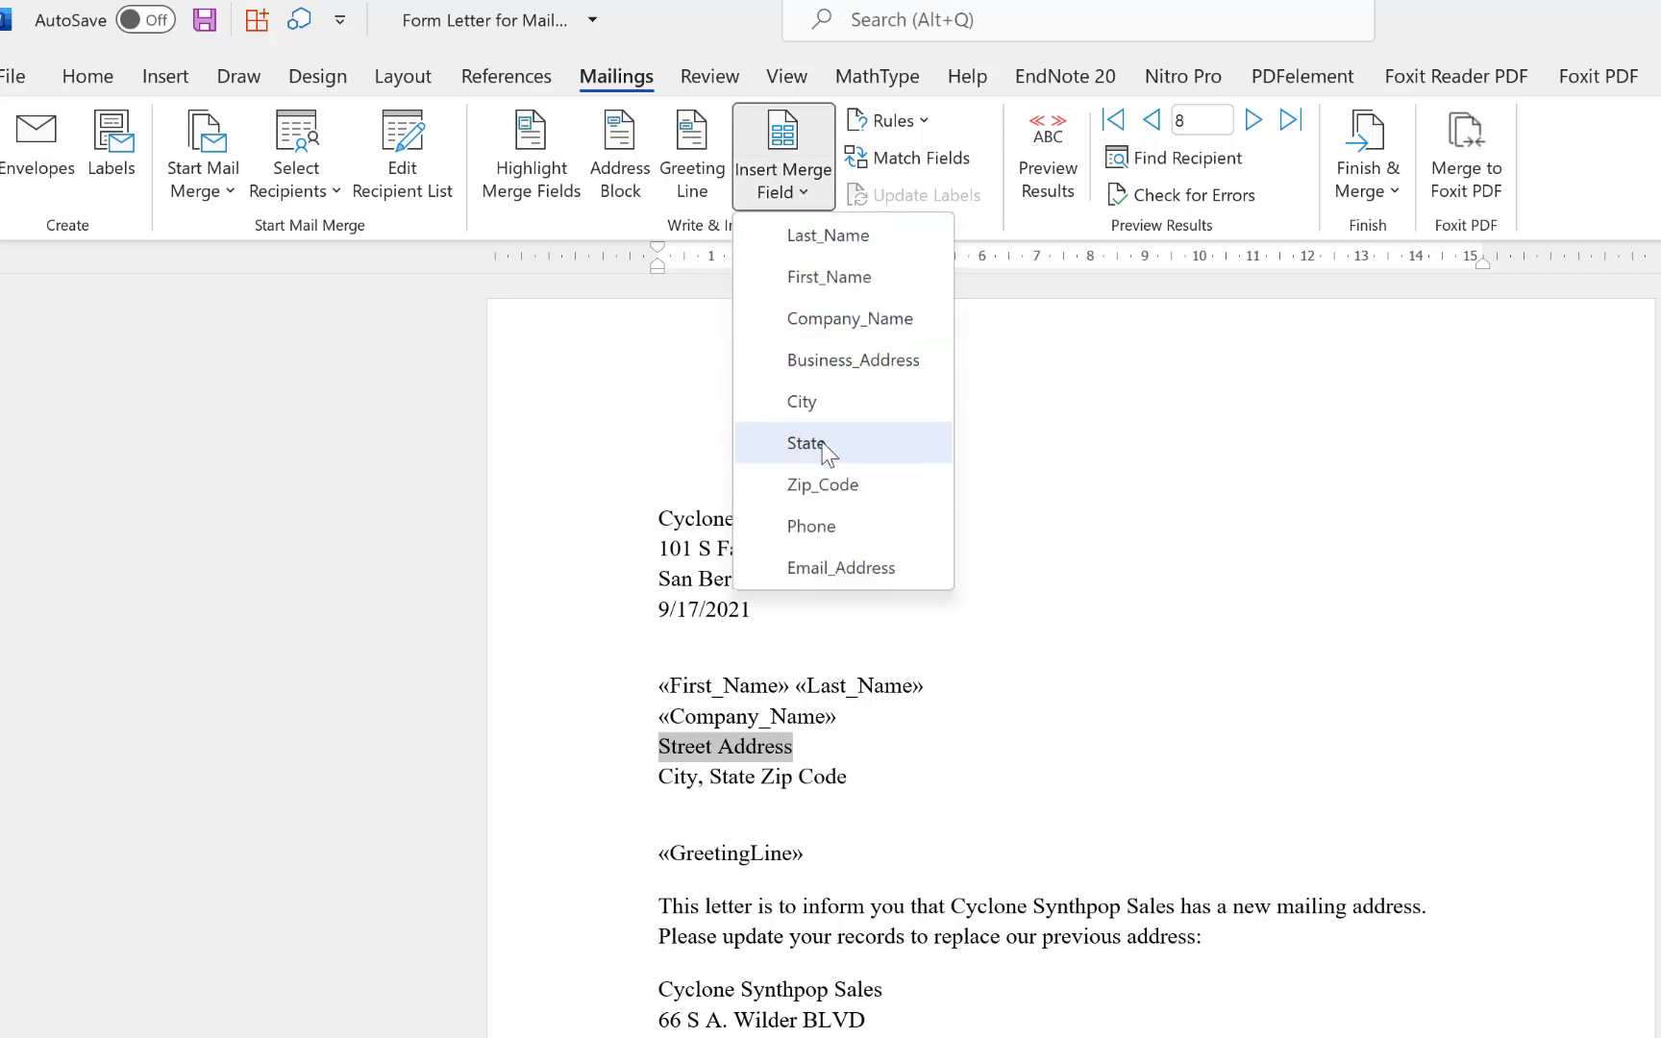
click(874, 362)
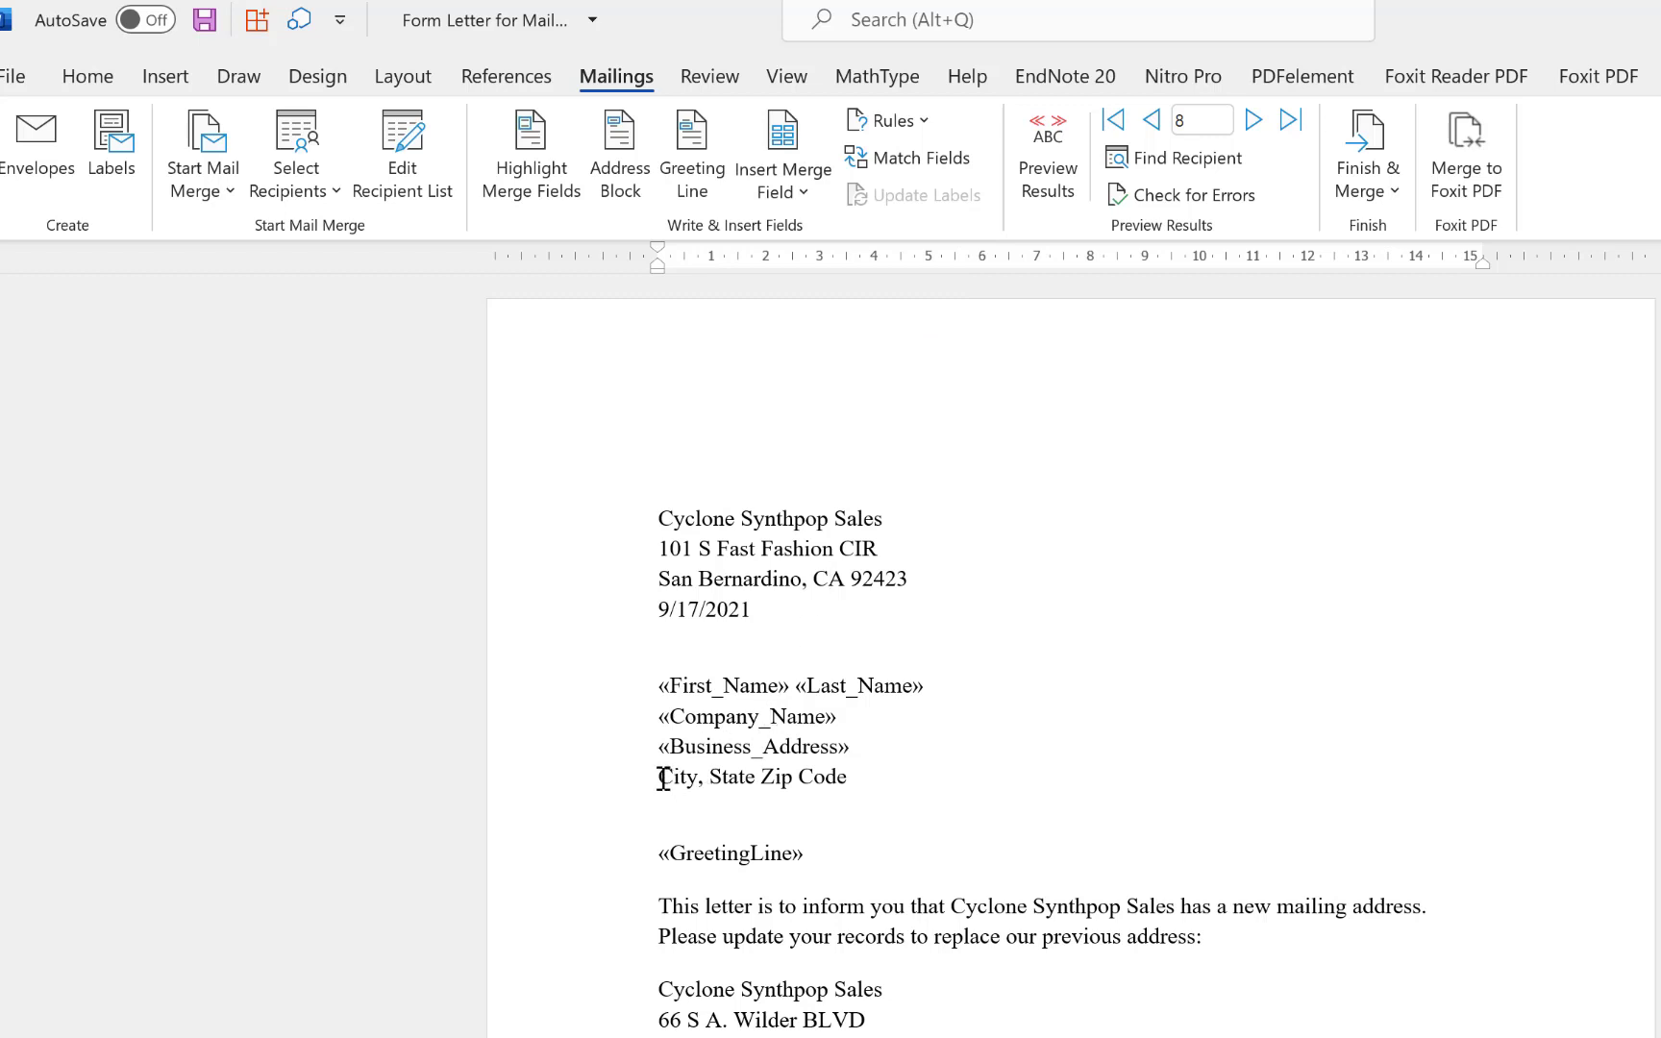
Replace the word "City" in the last recipient address line with the City merge field, keeping the comma.
drag(662, 778, 697, 780)
click(816, 186)
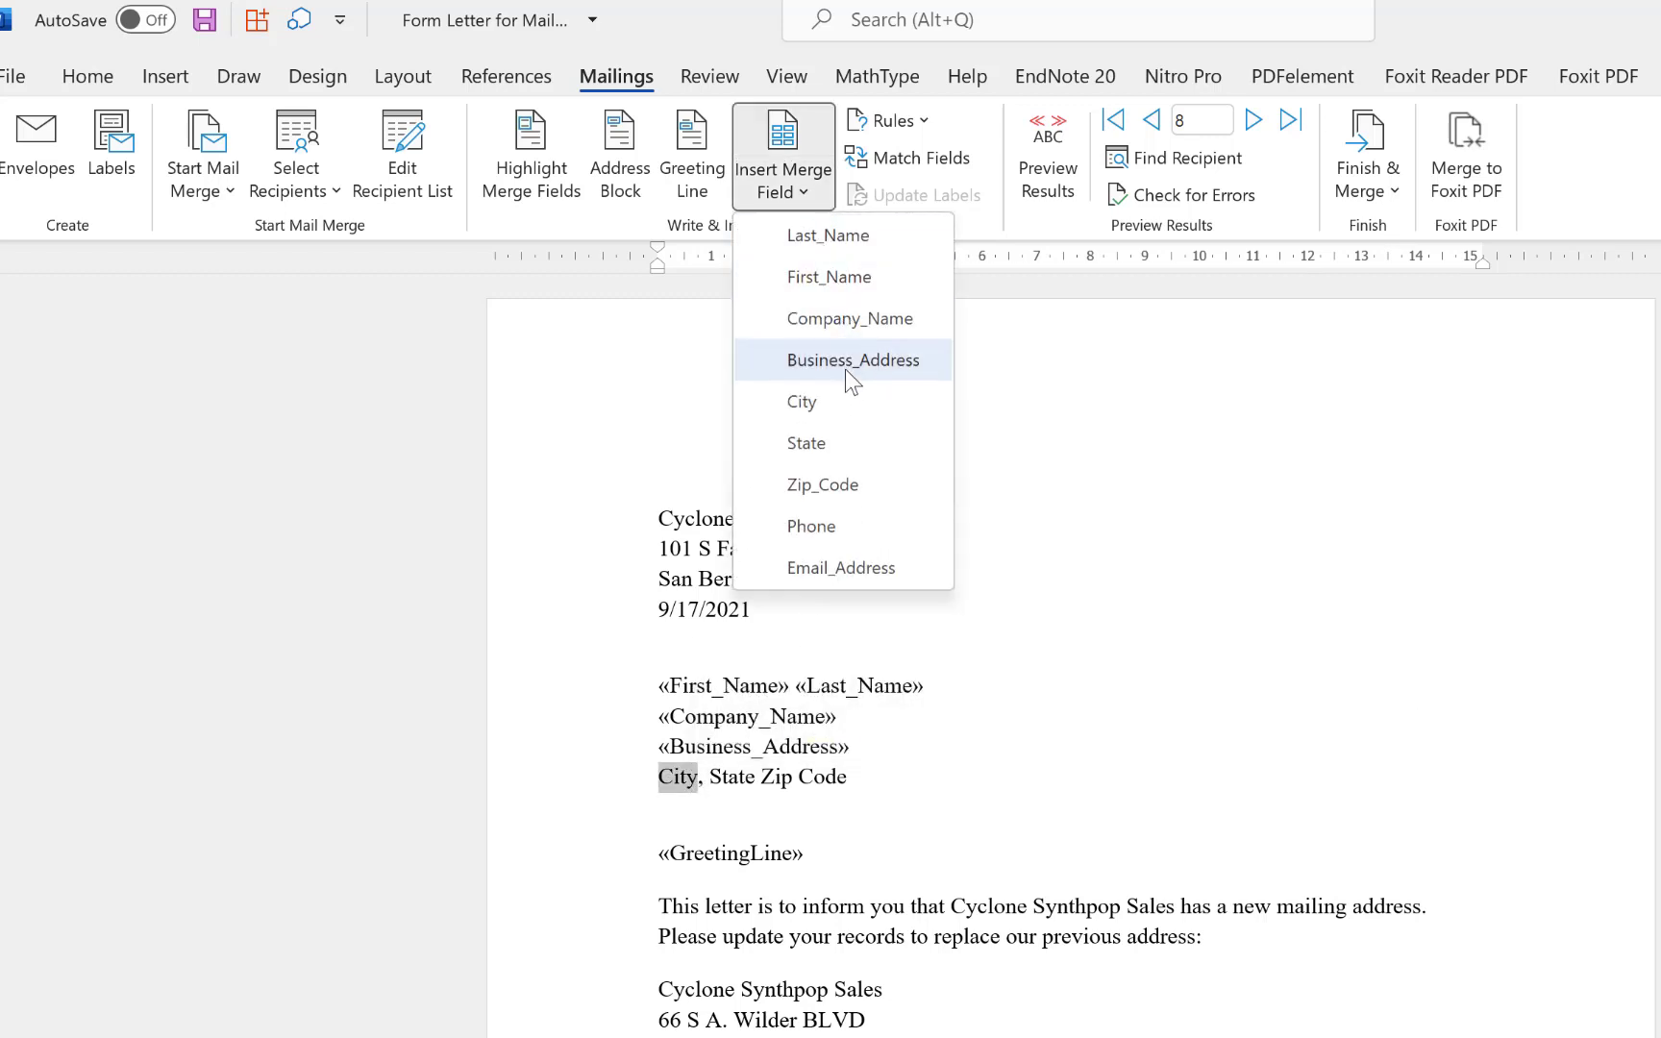
click(840, 401)
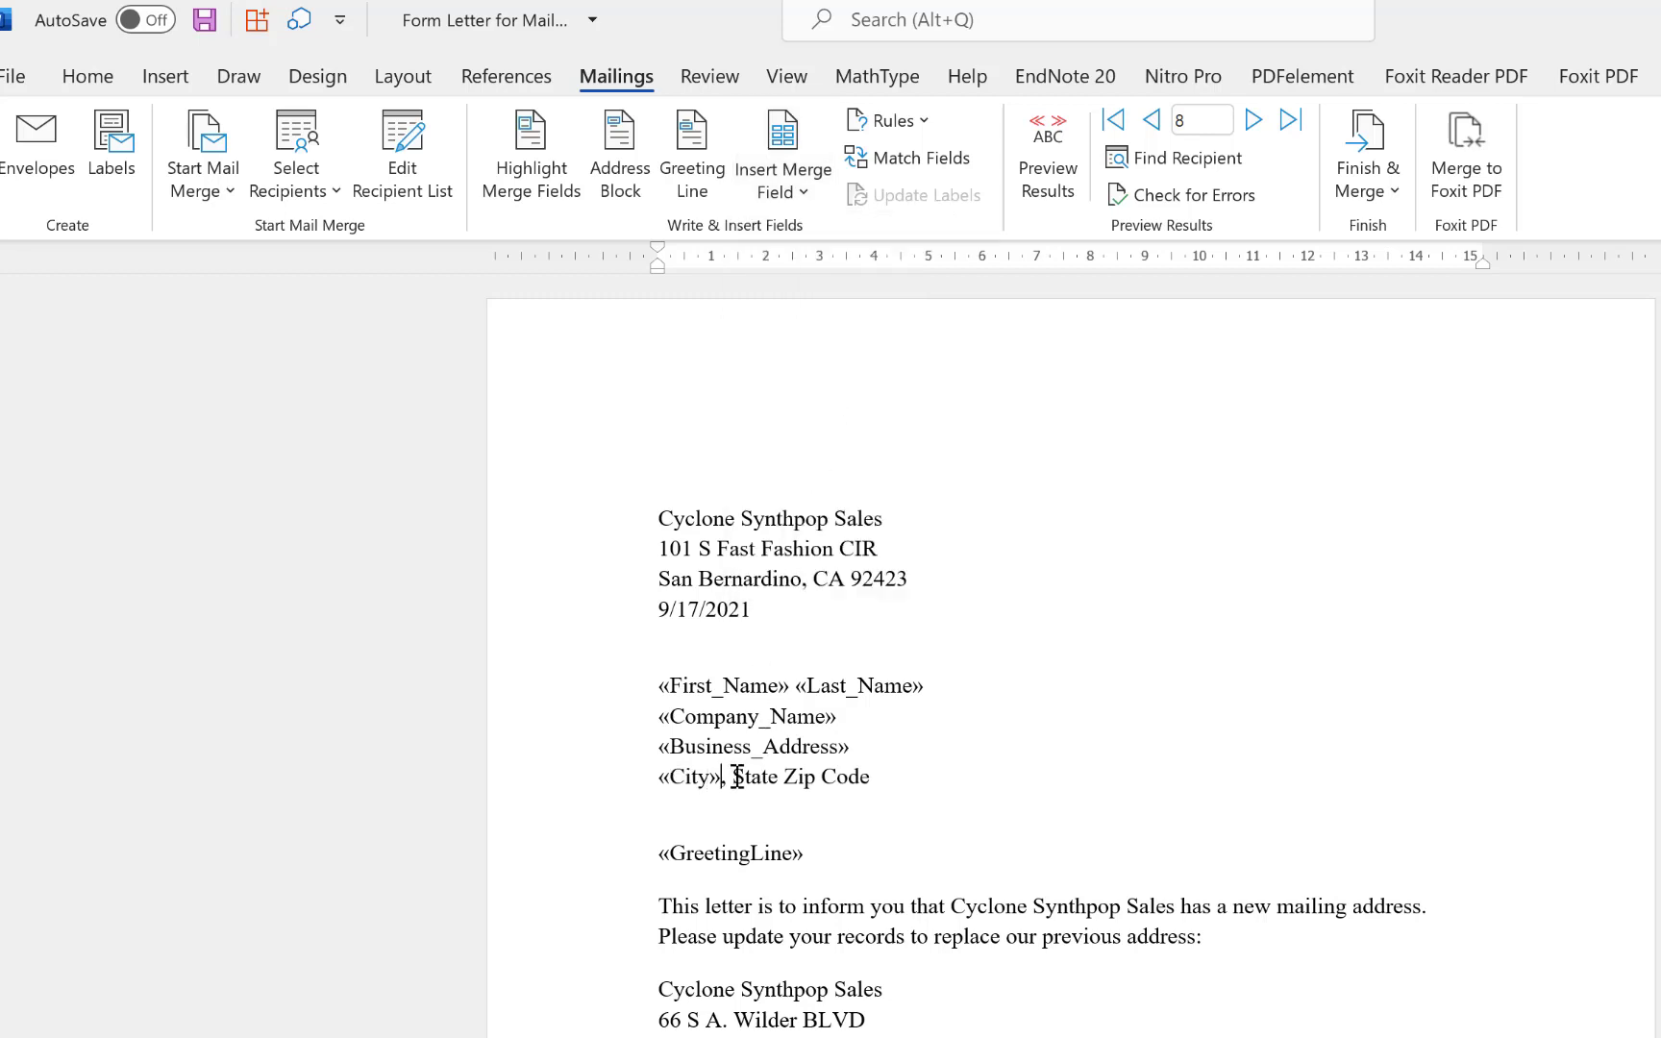
Replace the "State Zip Code" placeholder in the last recipient address line with the Zip_Code merge field.
drag(731, 777, 870, 776)
click(818, 193)
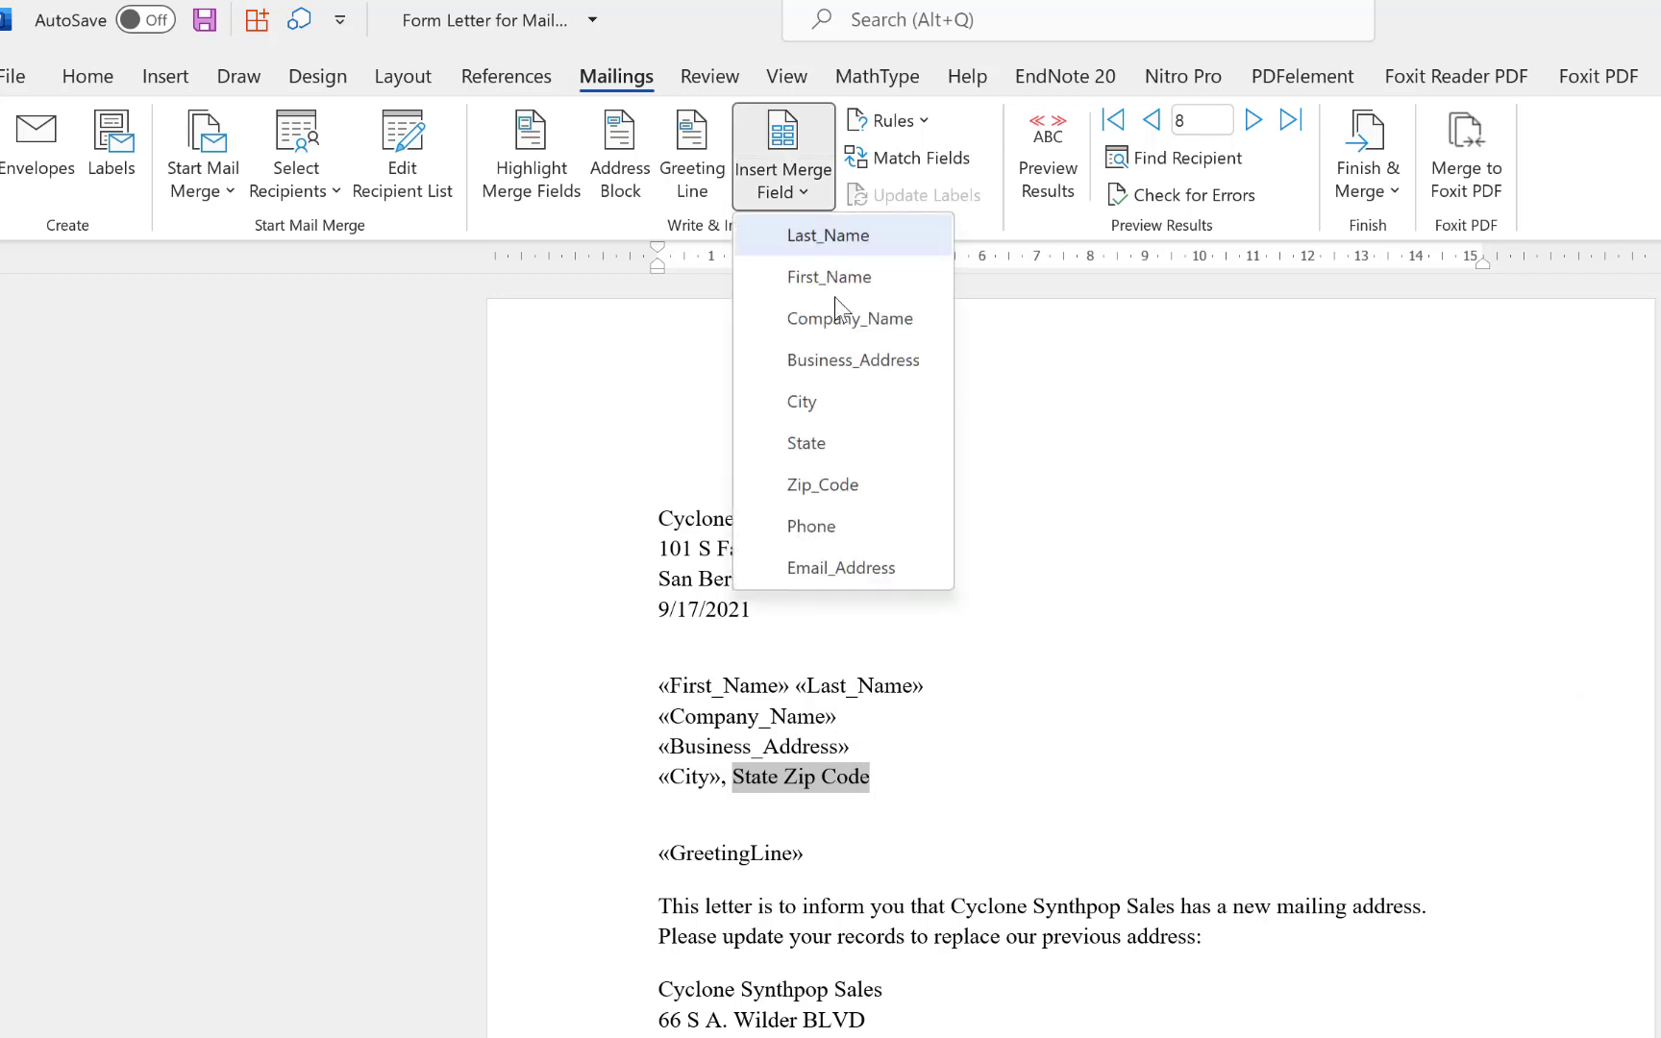
click(861, 486)
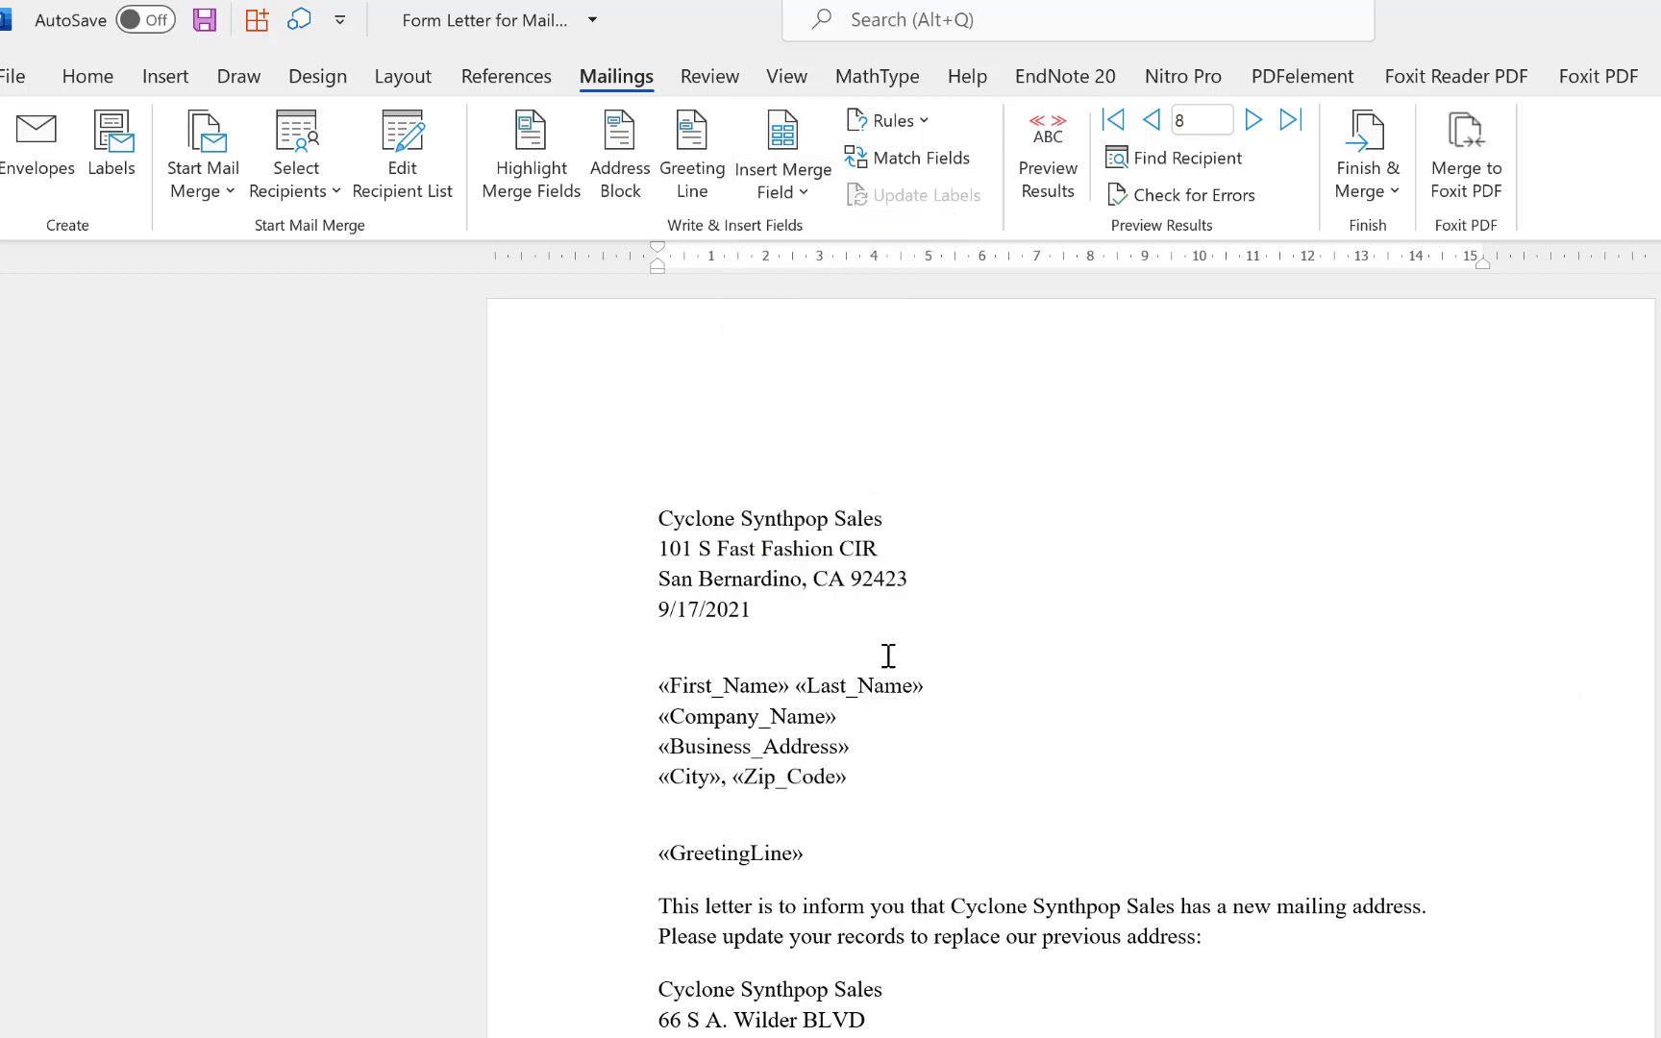
scroll(888, 656, down, 2)
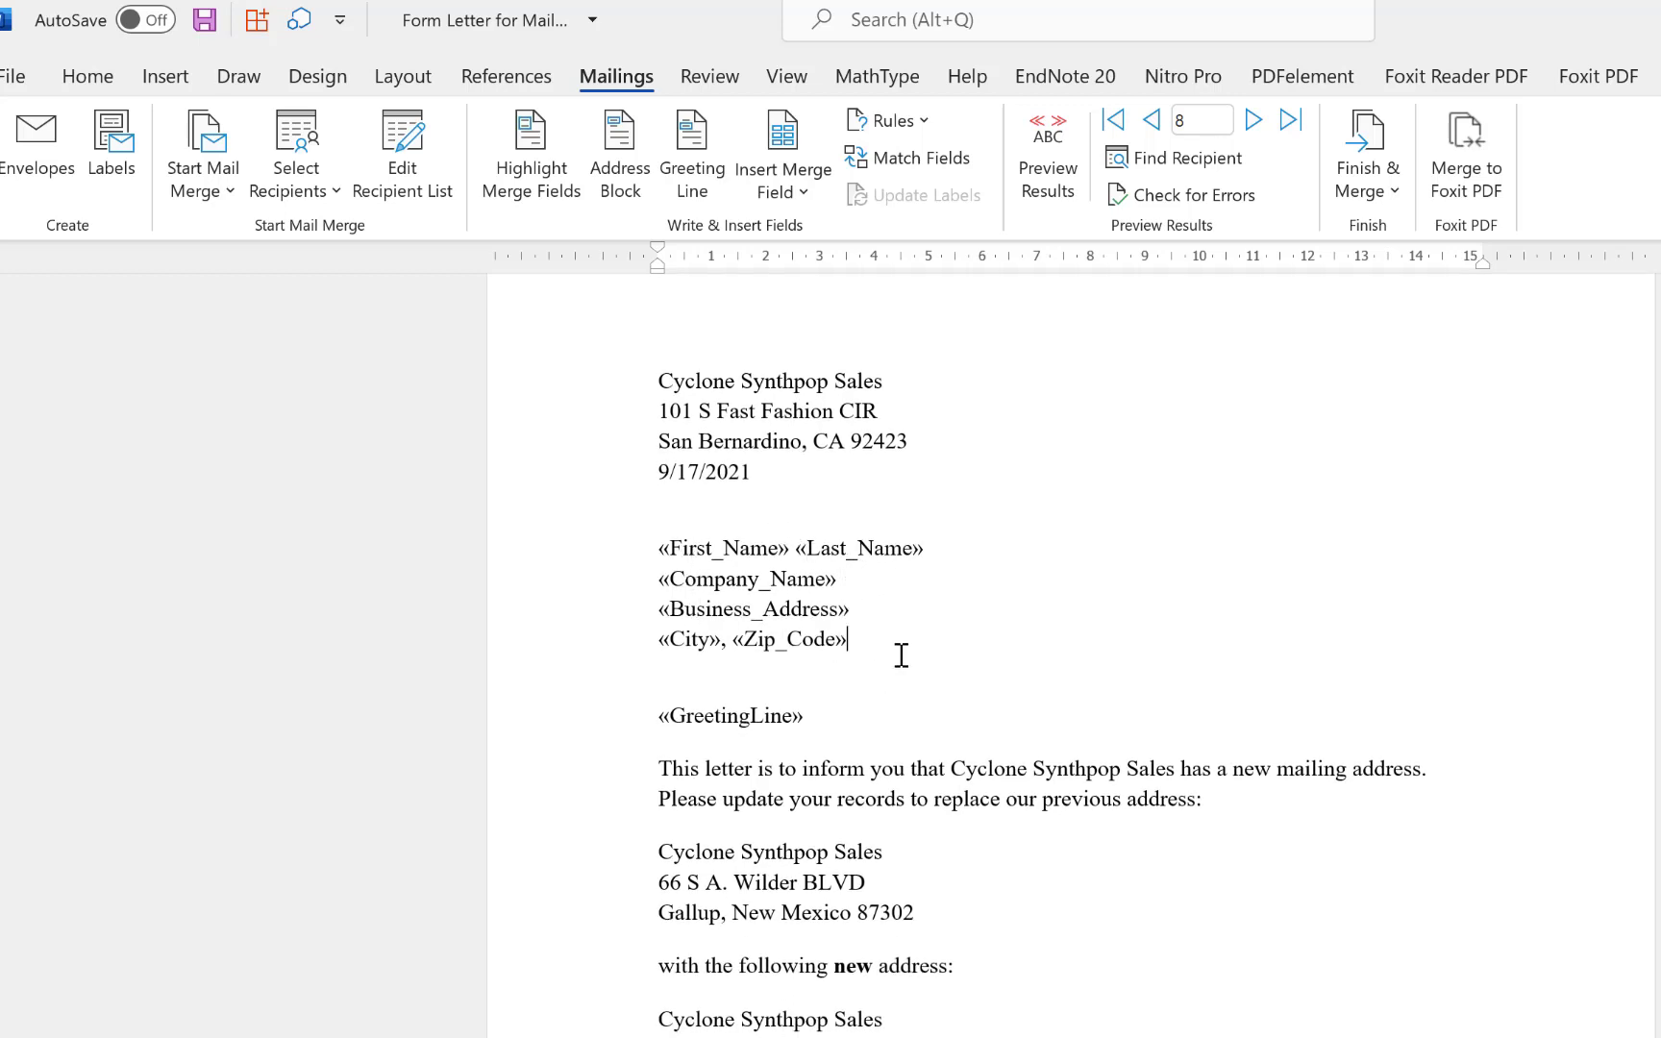
scroll(923, 625, up, 2)
scroll(819, 702, down, 5)
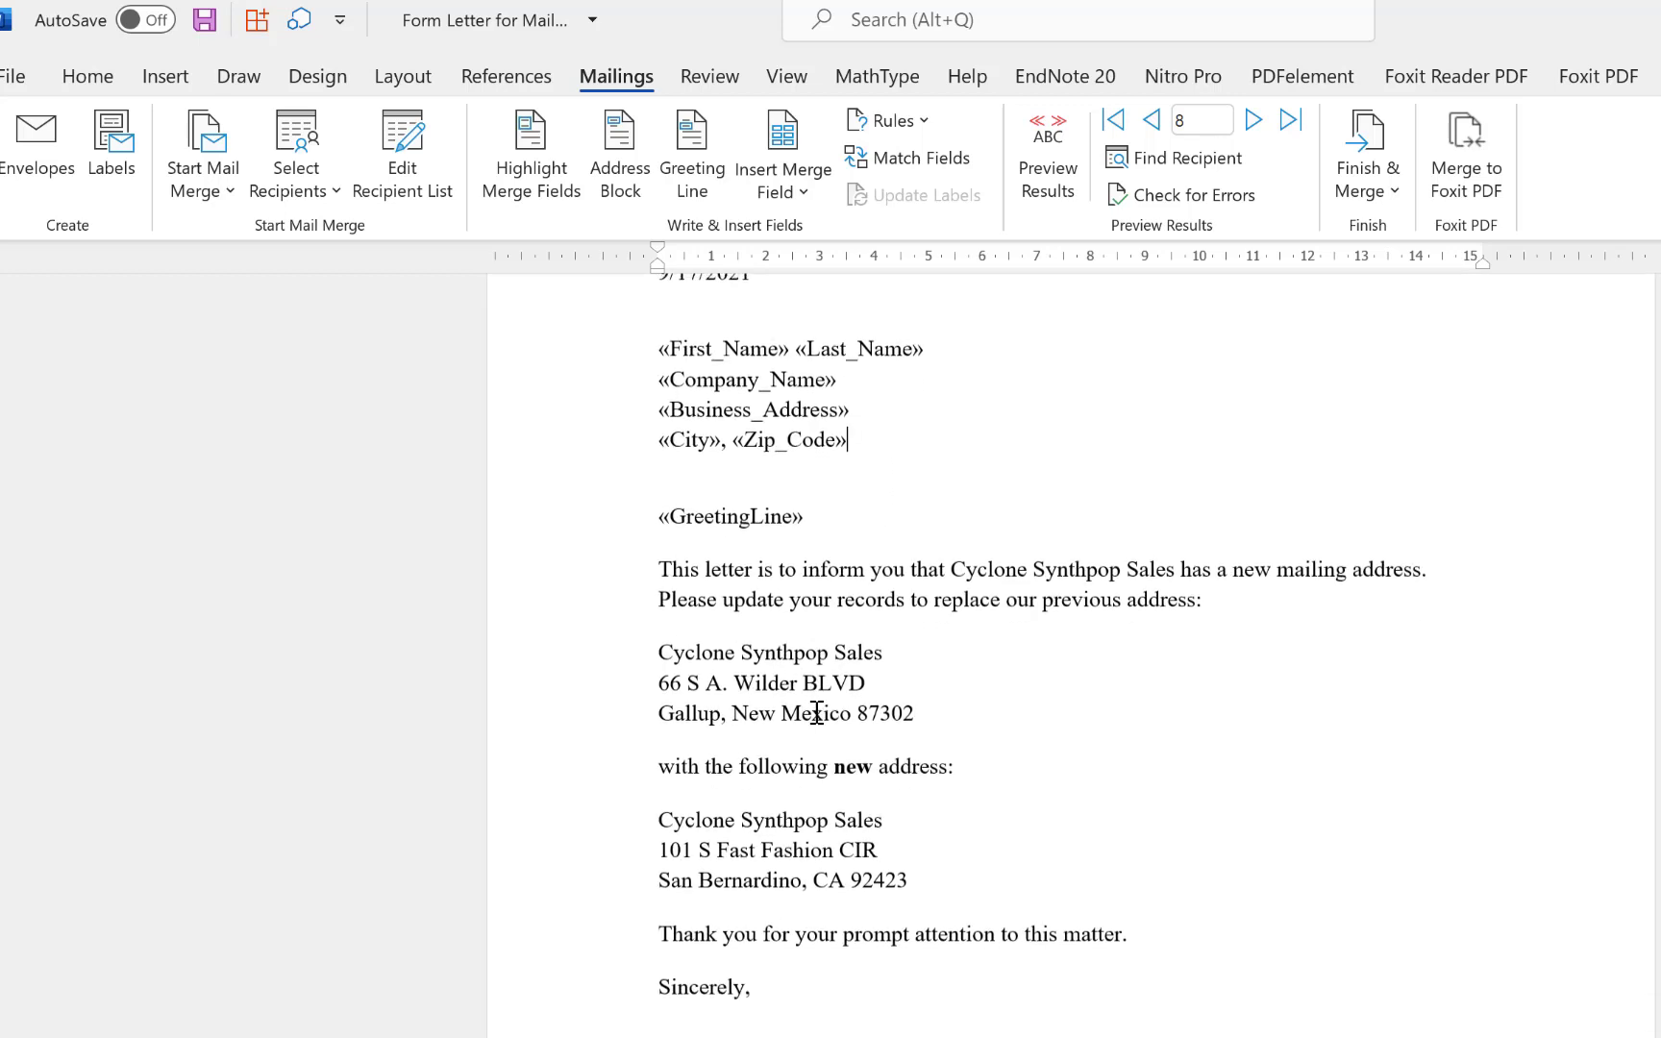
scroll(828, 686, up, 5)
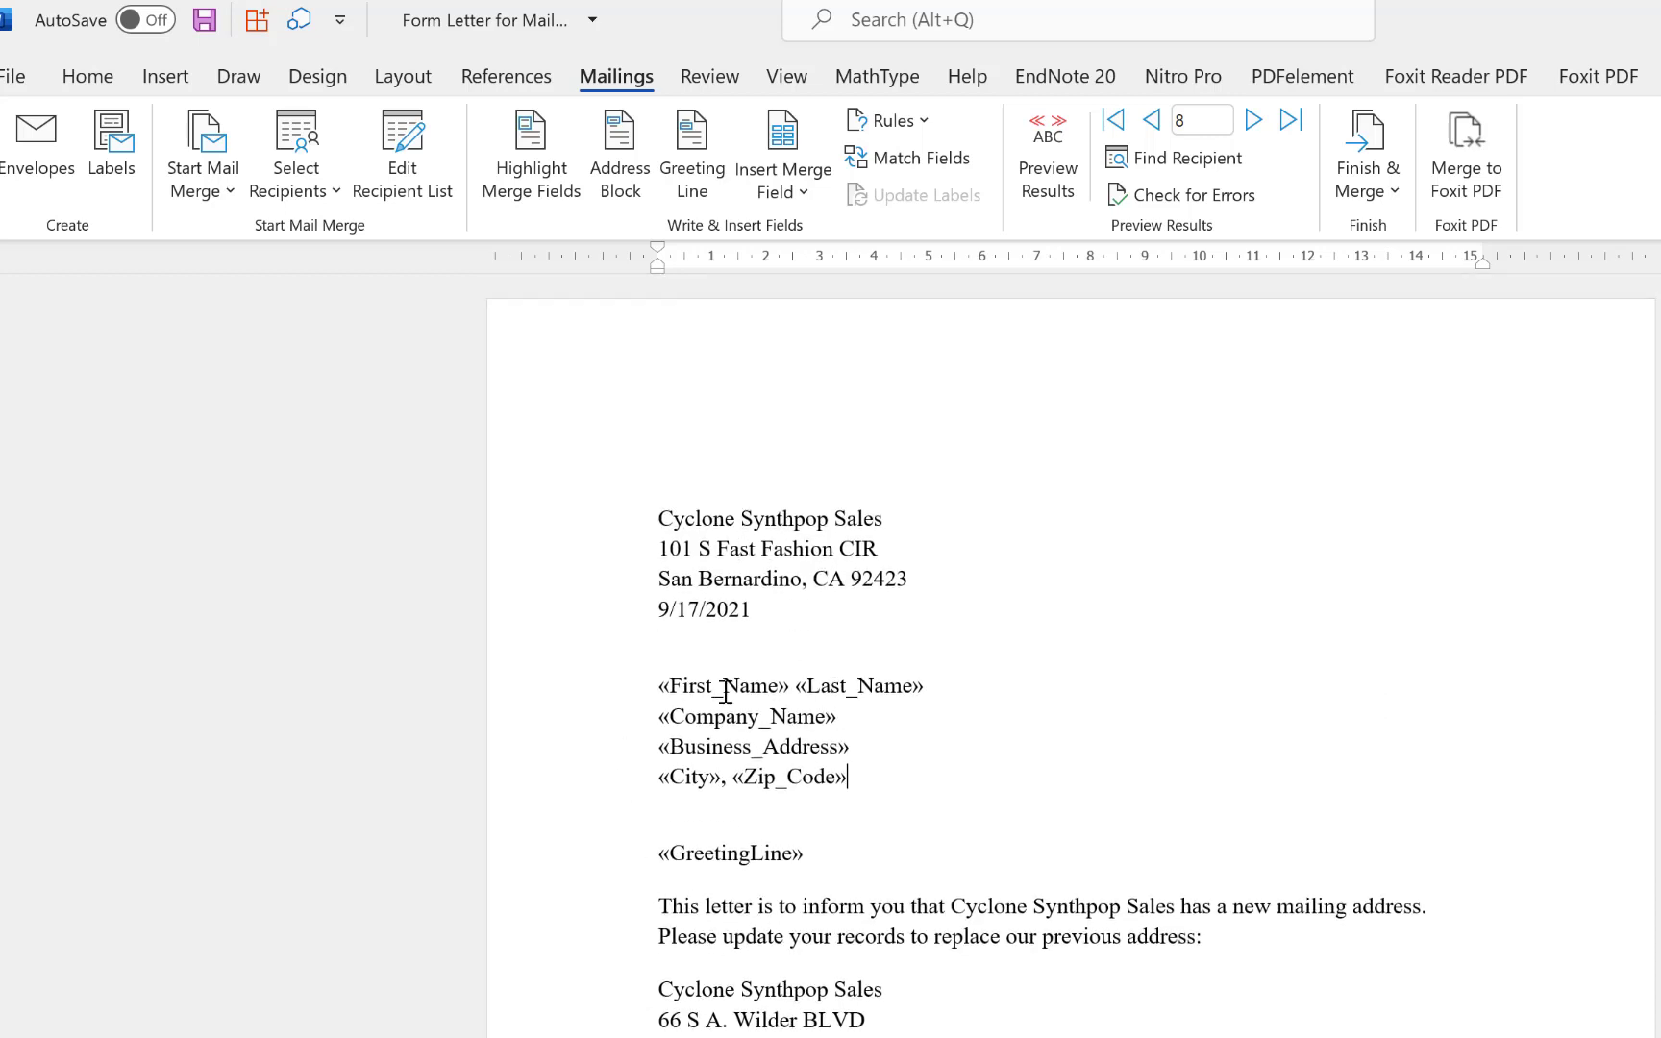
Preview the merged letters, stepping back one record at a time from record 8 to record 1.
click(1048, 155)
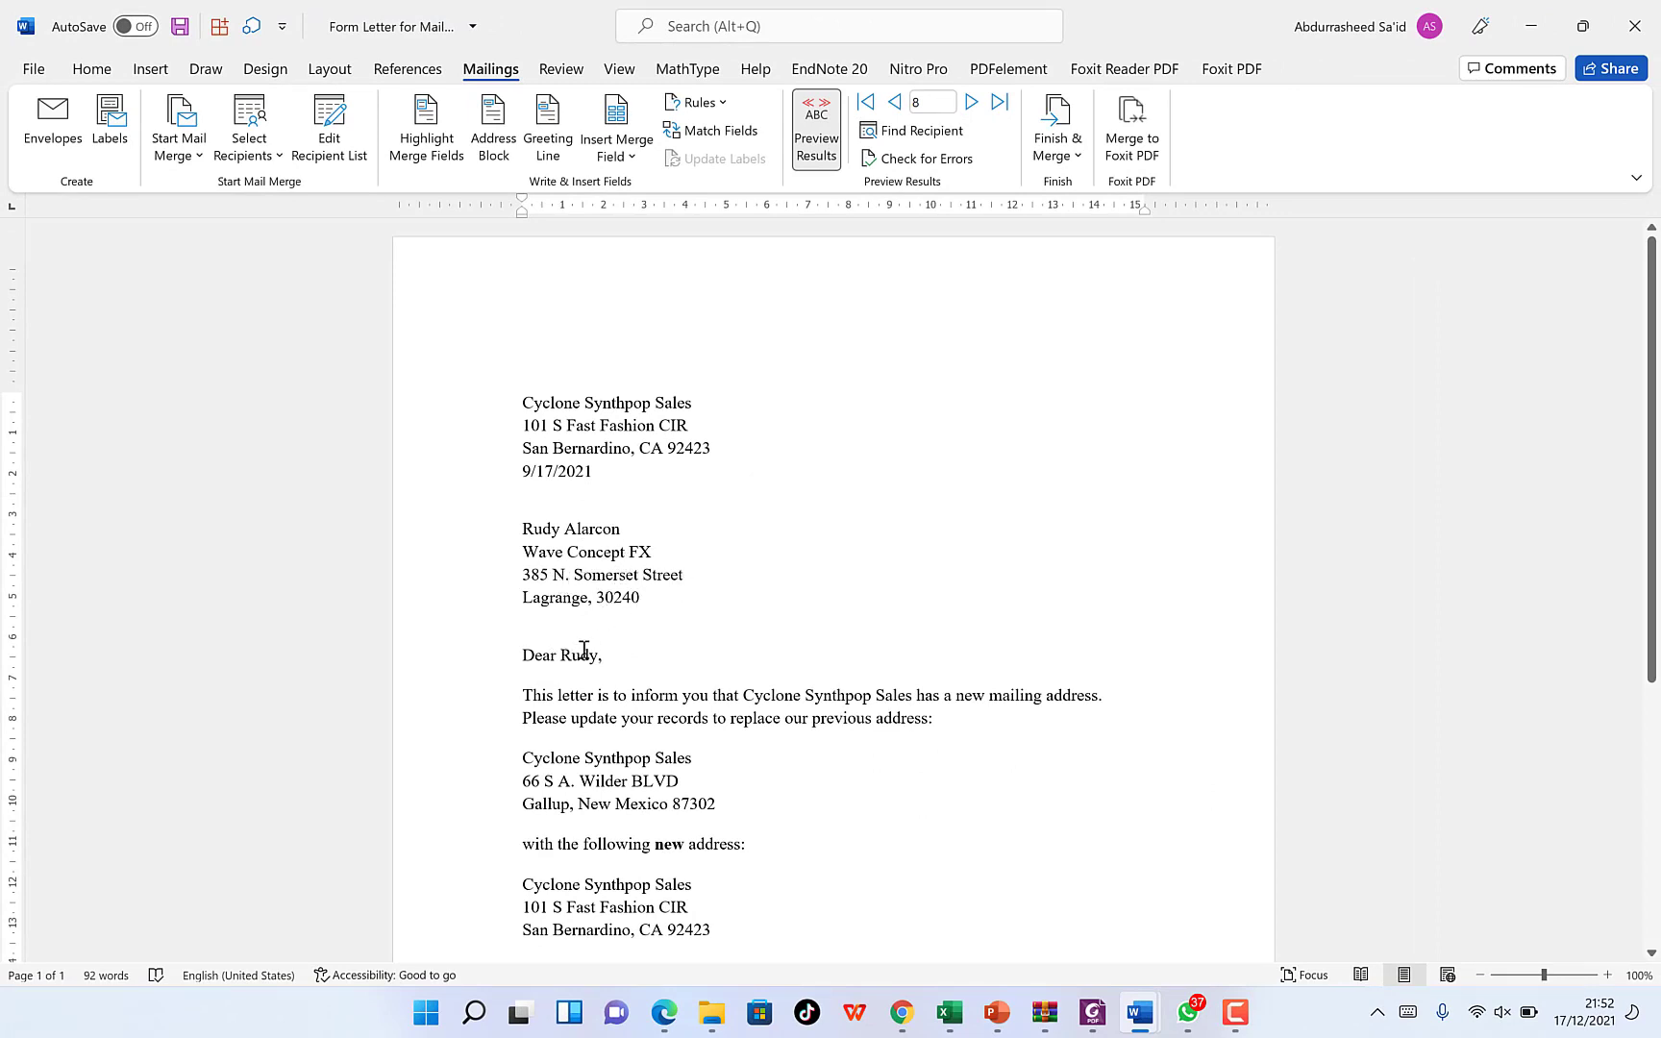
click(894, 102)
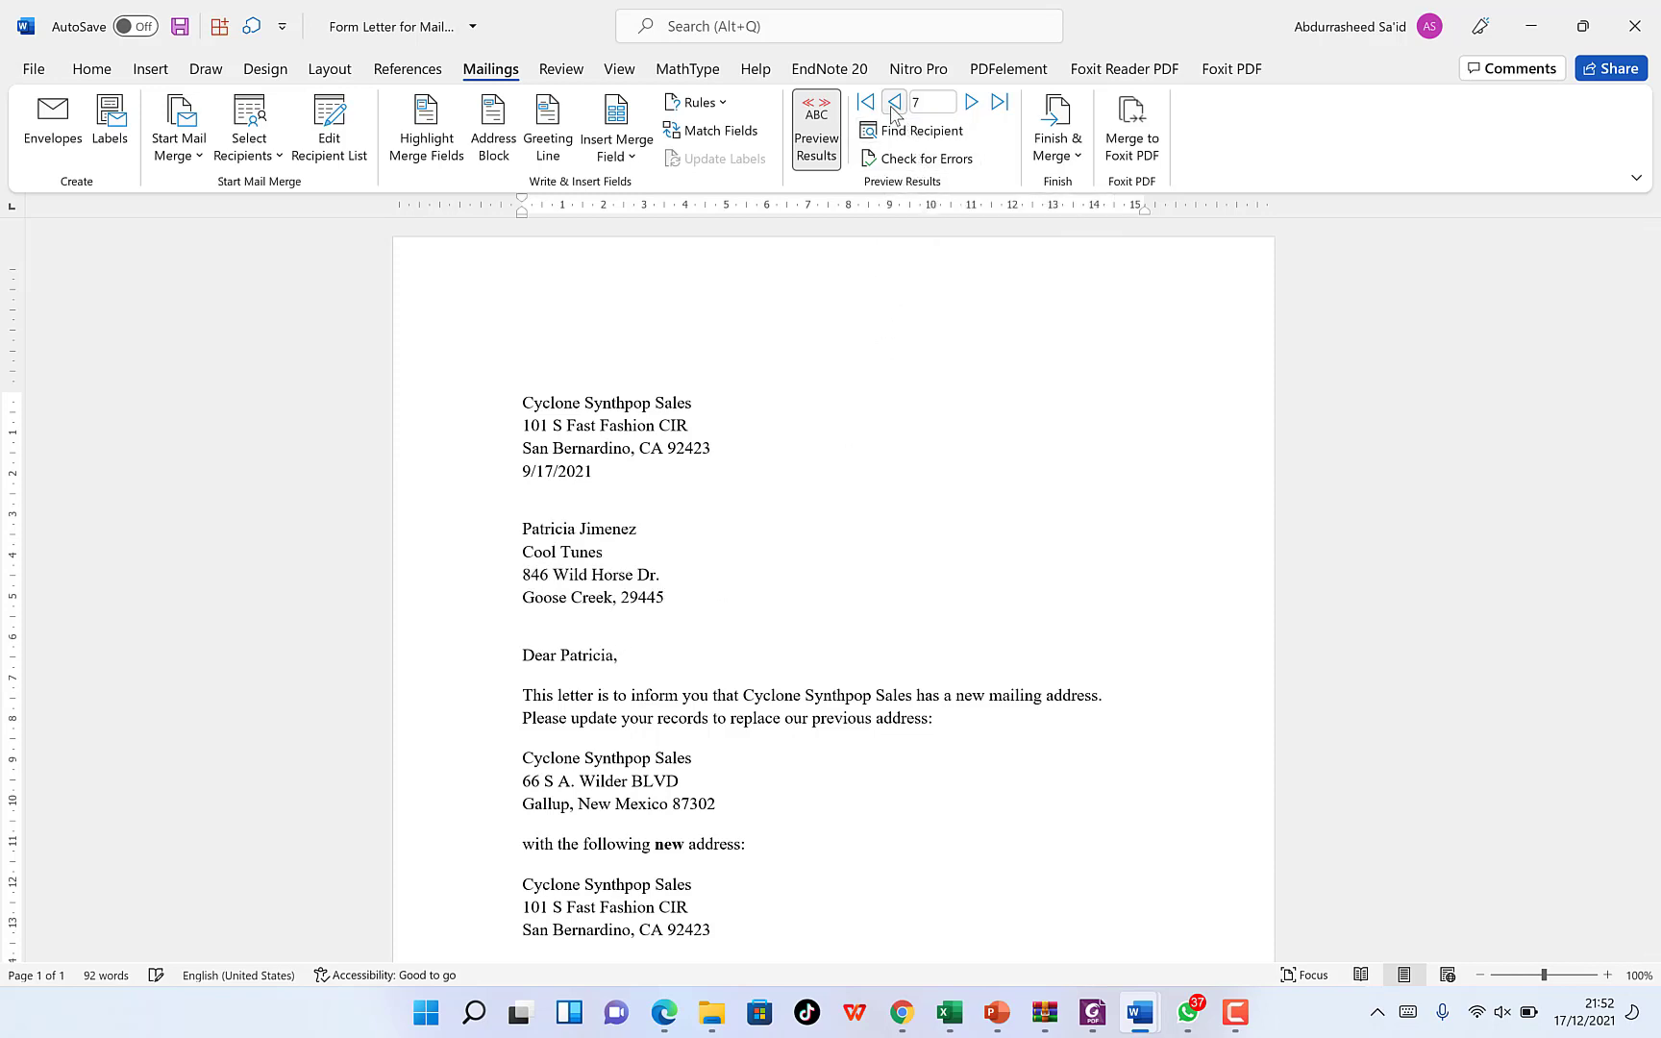
click(894, 103)
click(893, 103)
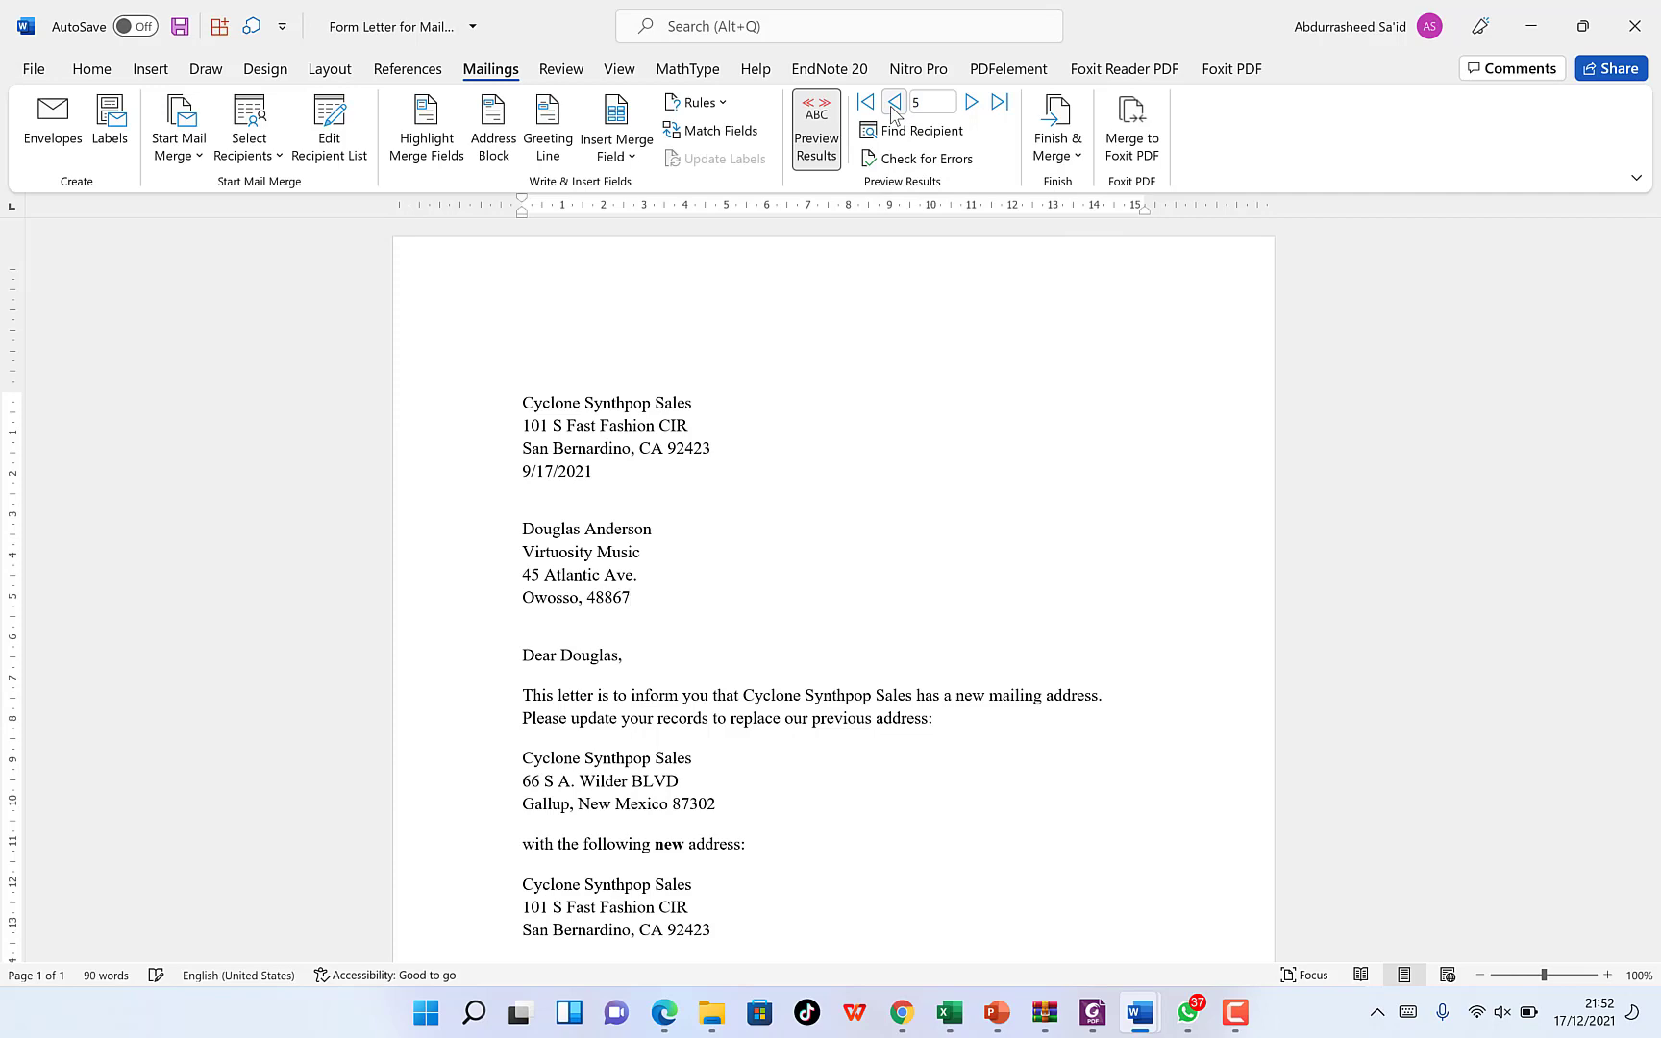
click(894, 103)
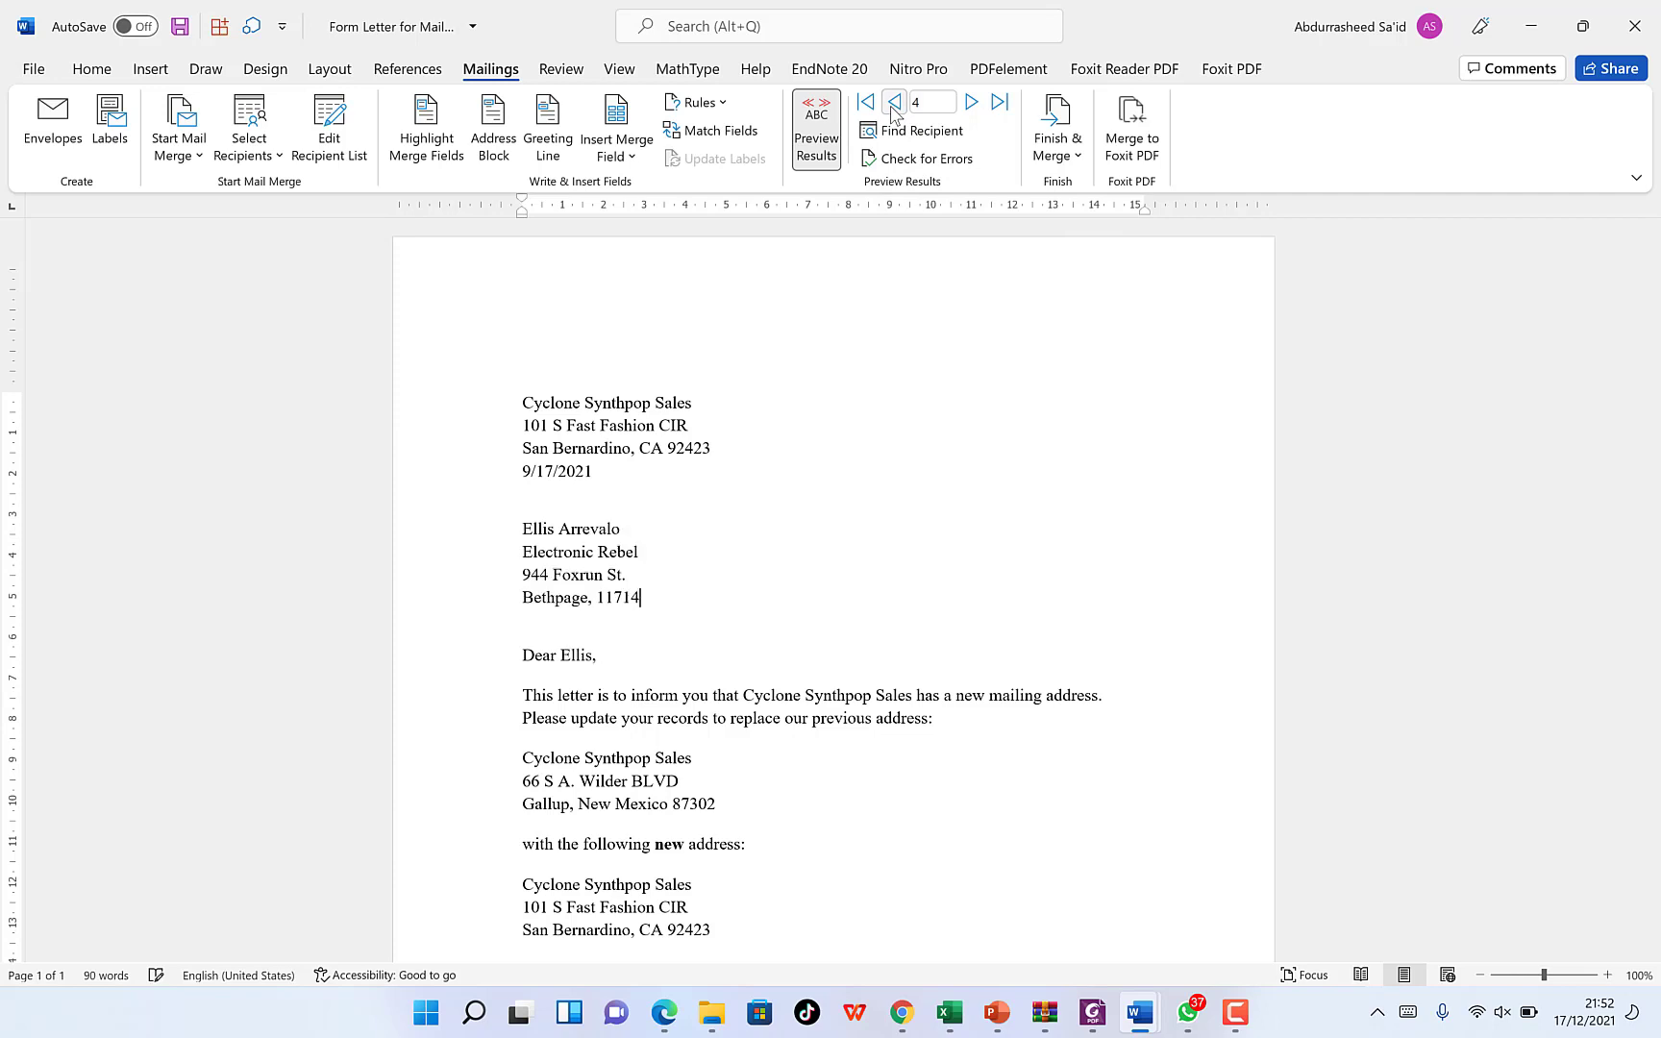
click(894, 103)
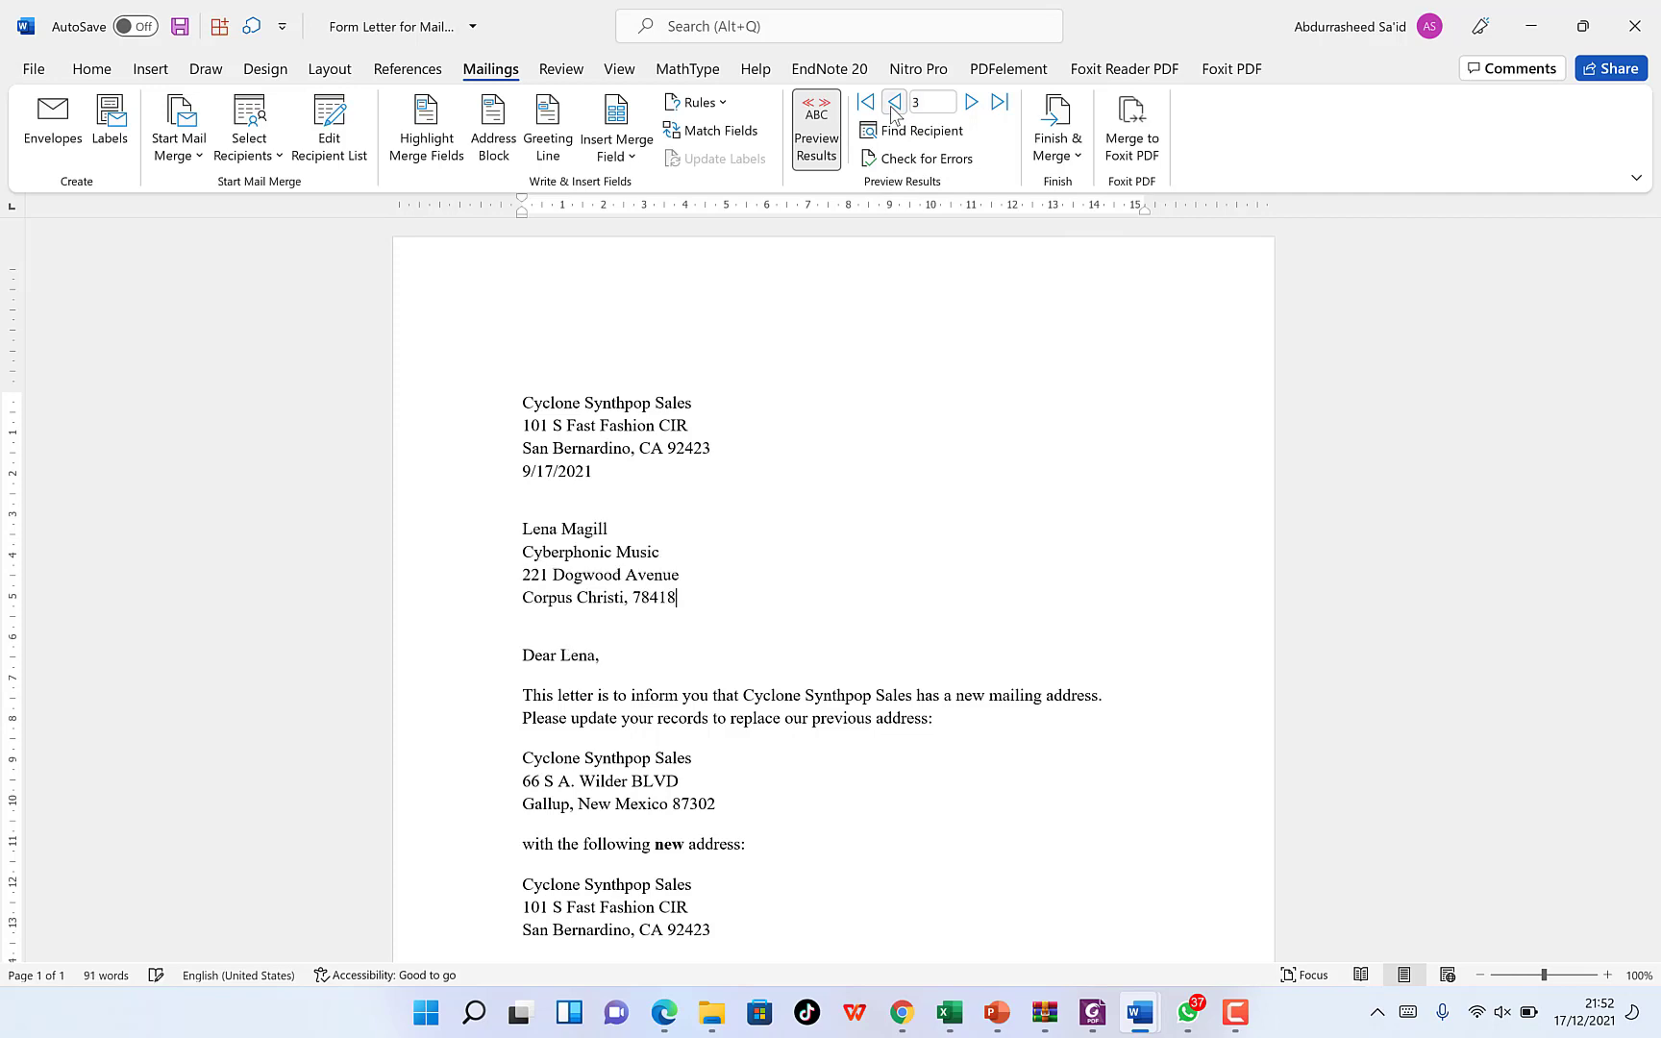
click(894, 102)
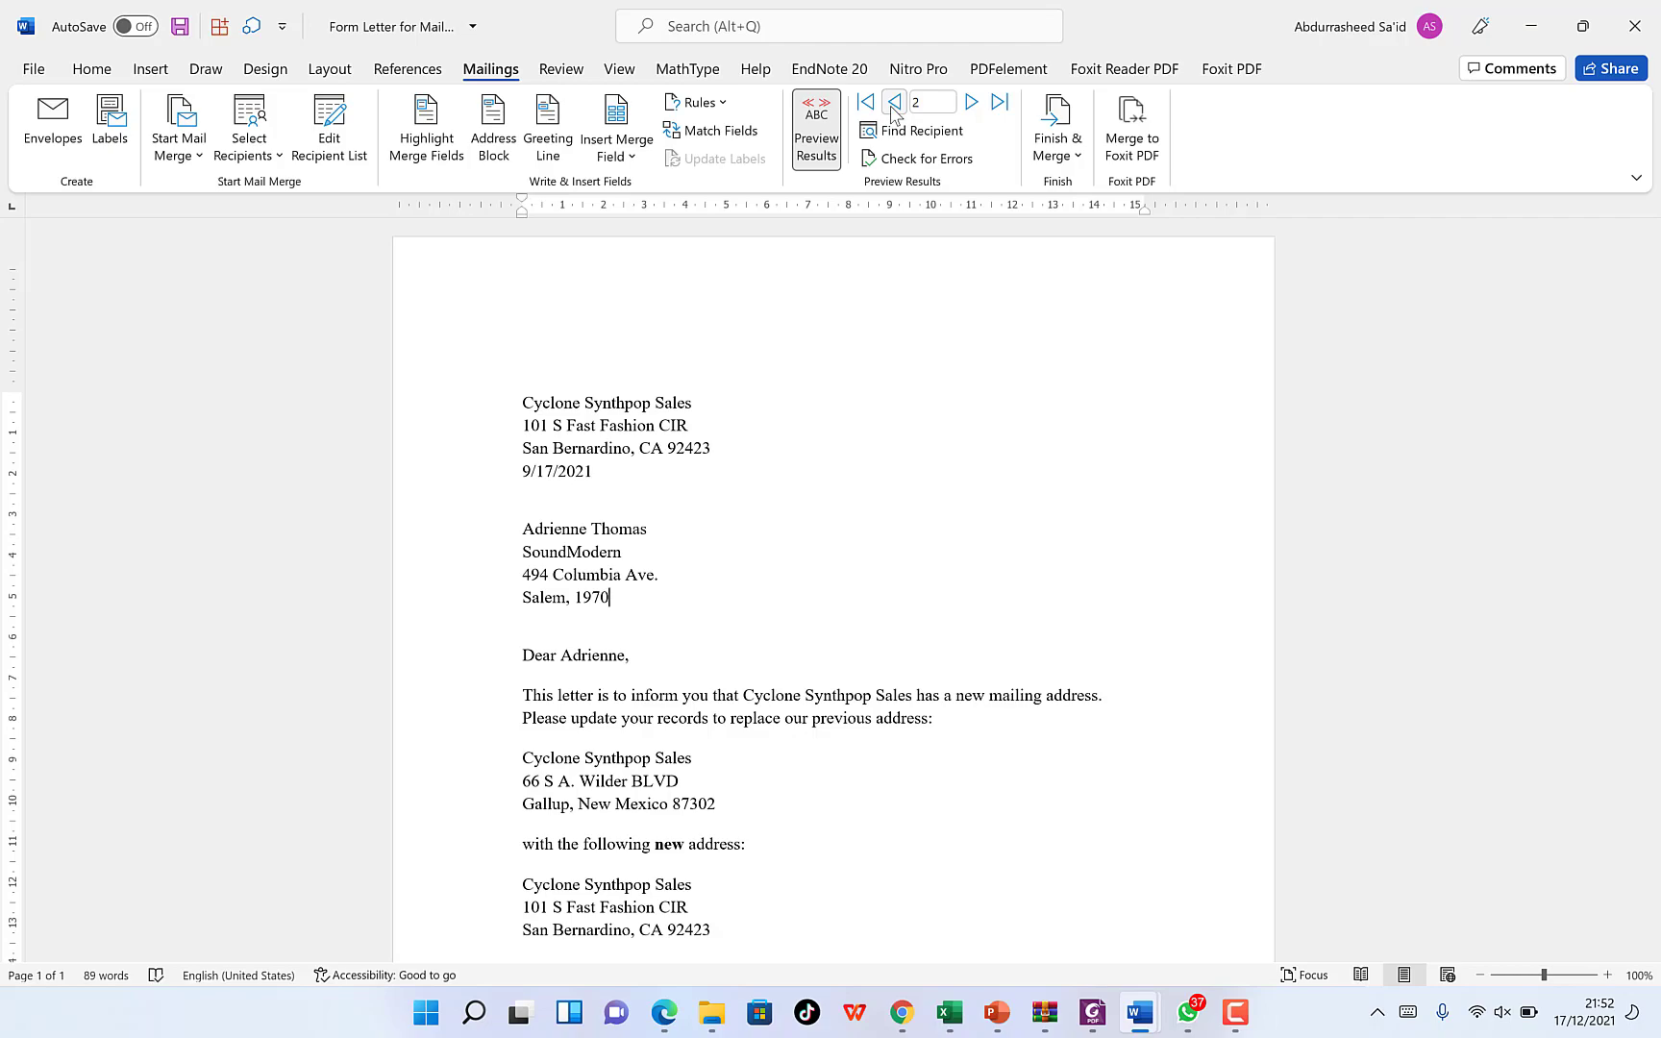
click(894, 103)
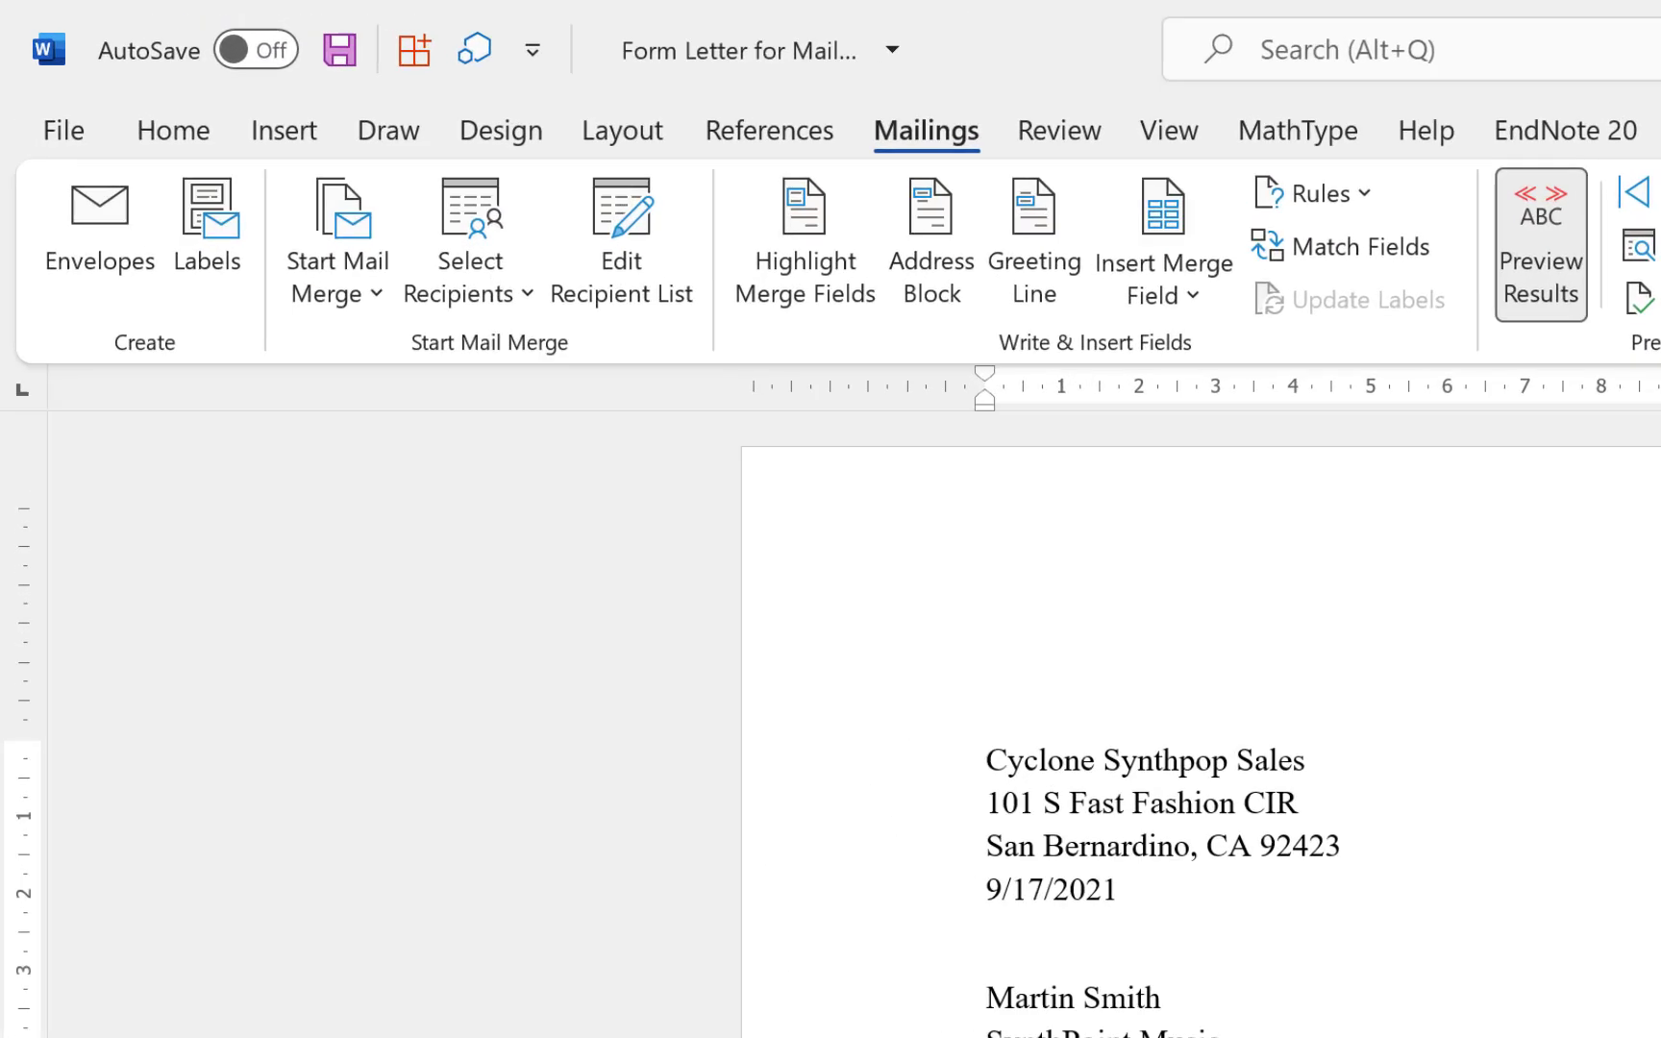
click(950, 1012)
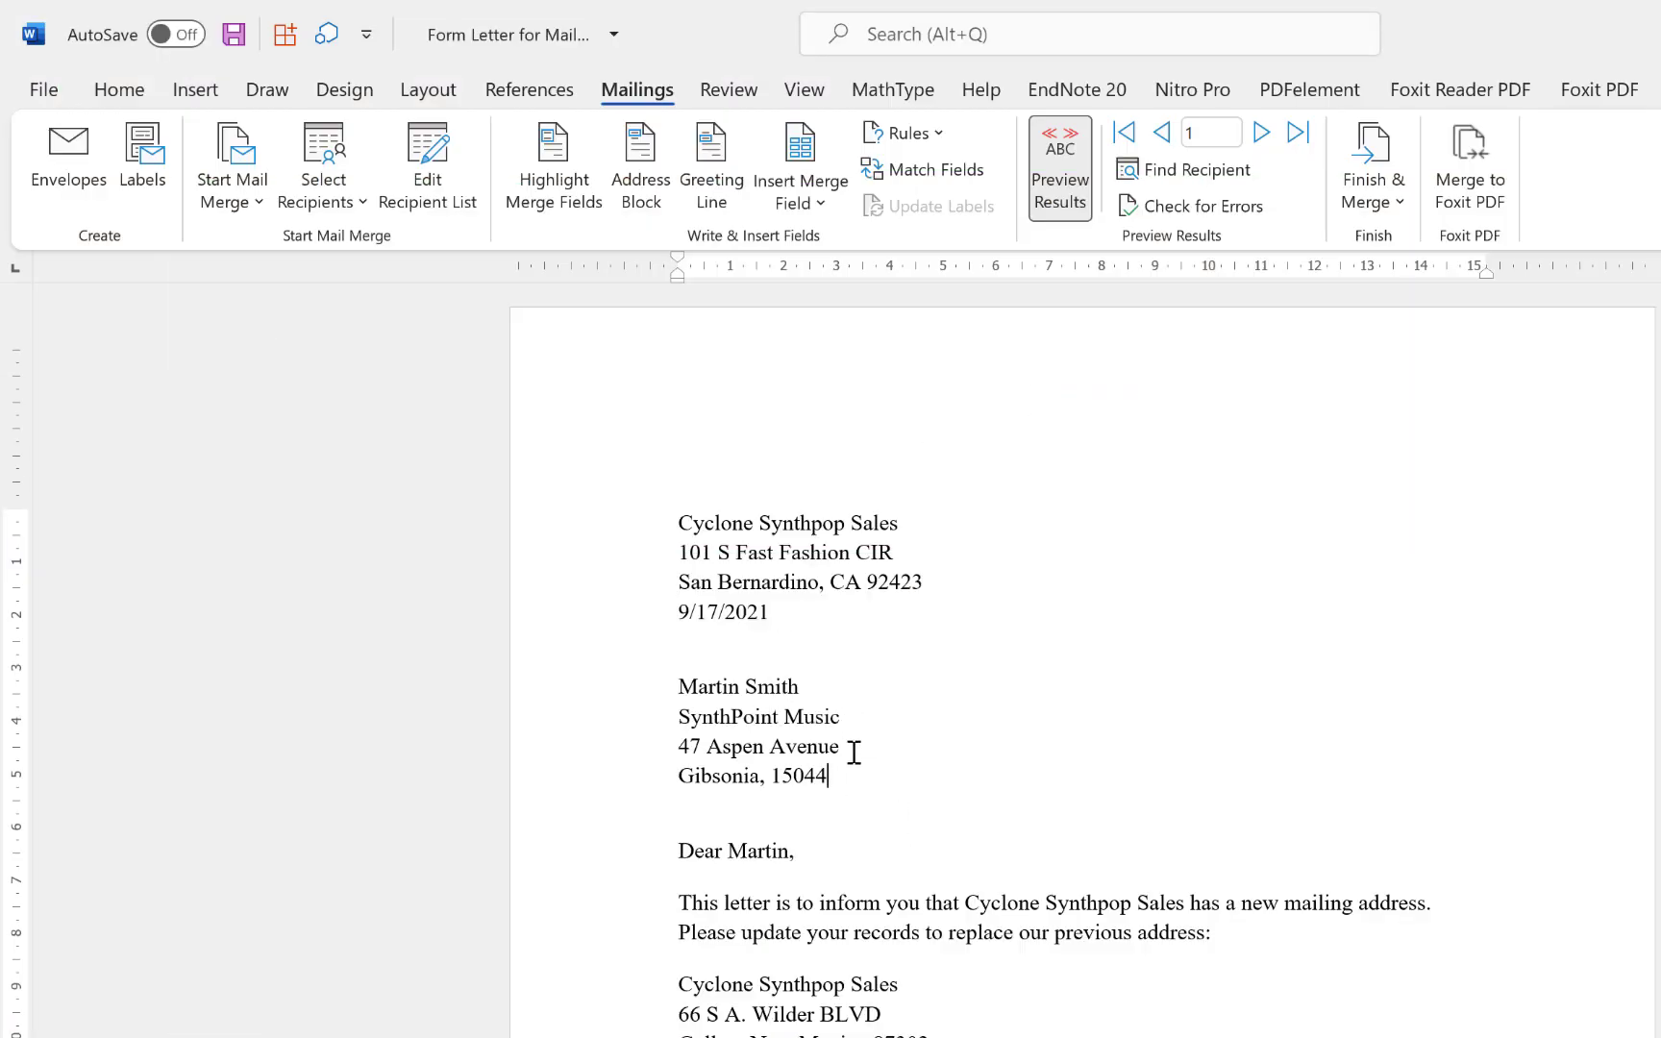
scroll(901, 740, down, 2)
scroll(1019, 436, up, 3)
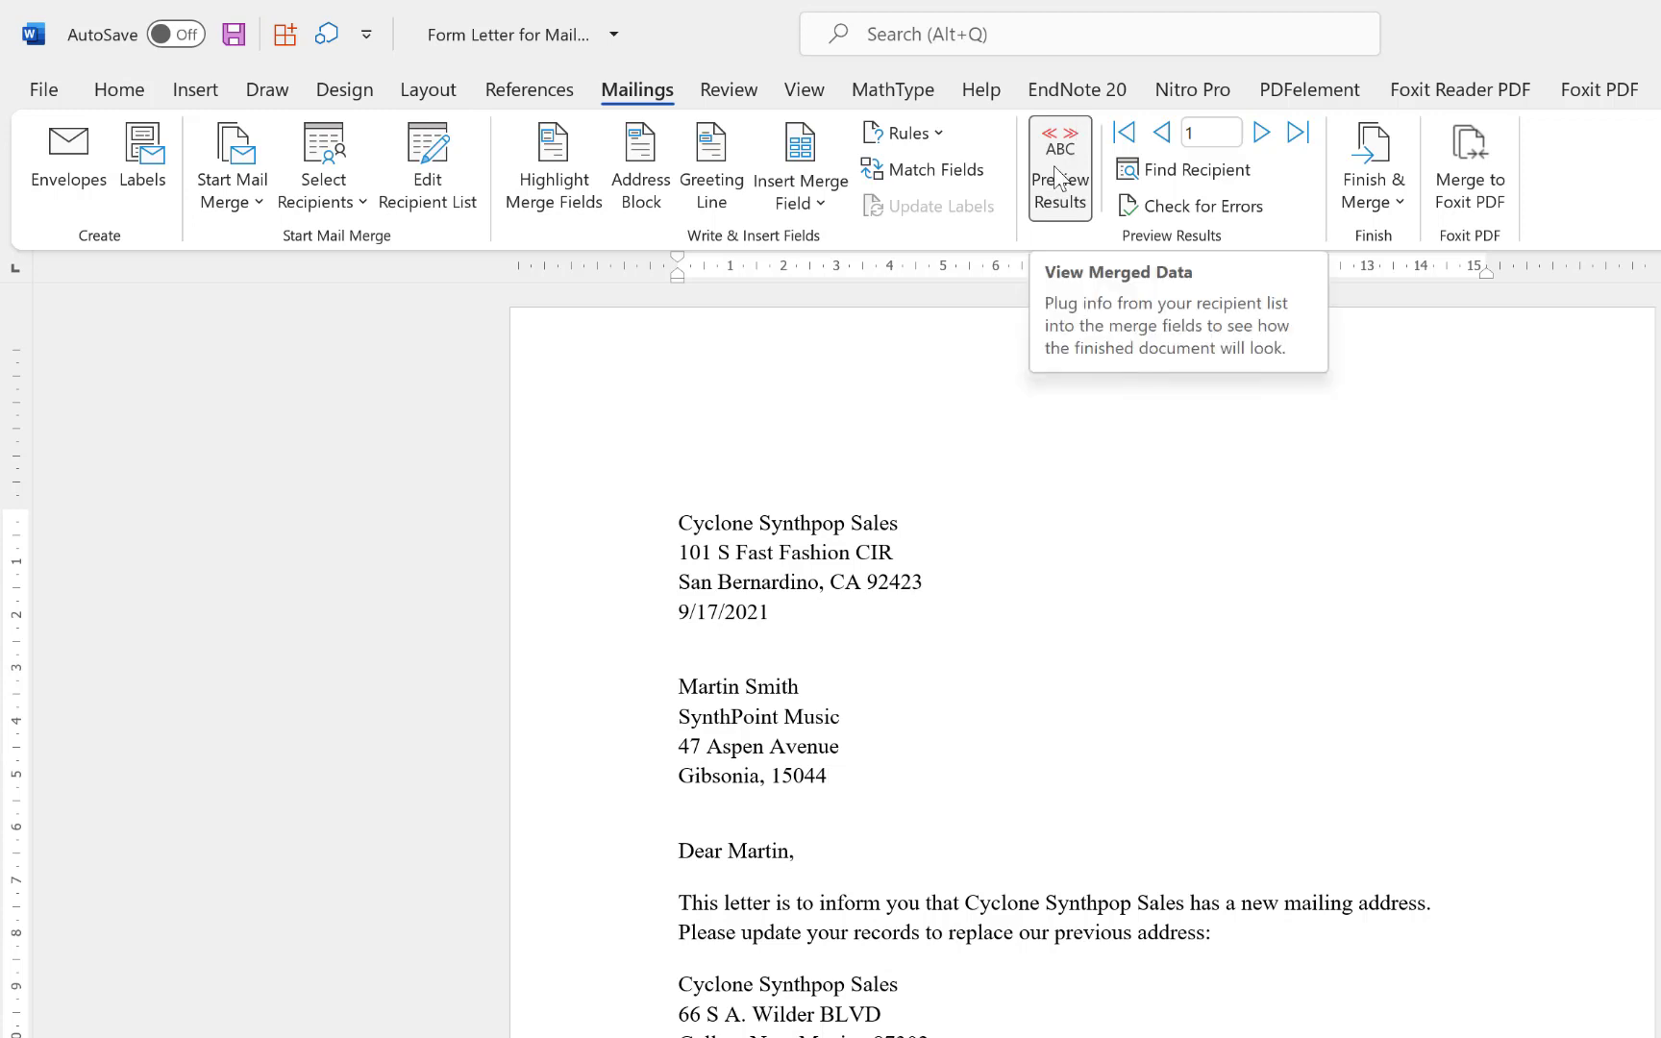
Compare the merge fields with the previewed data, step forward to record 4, and turn the results preview off.
click(1079, 191)
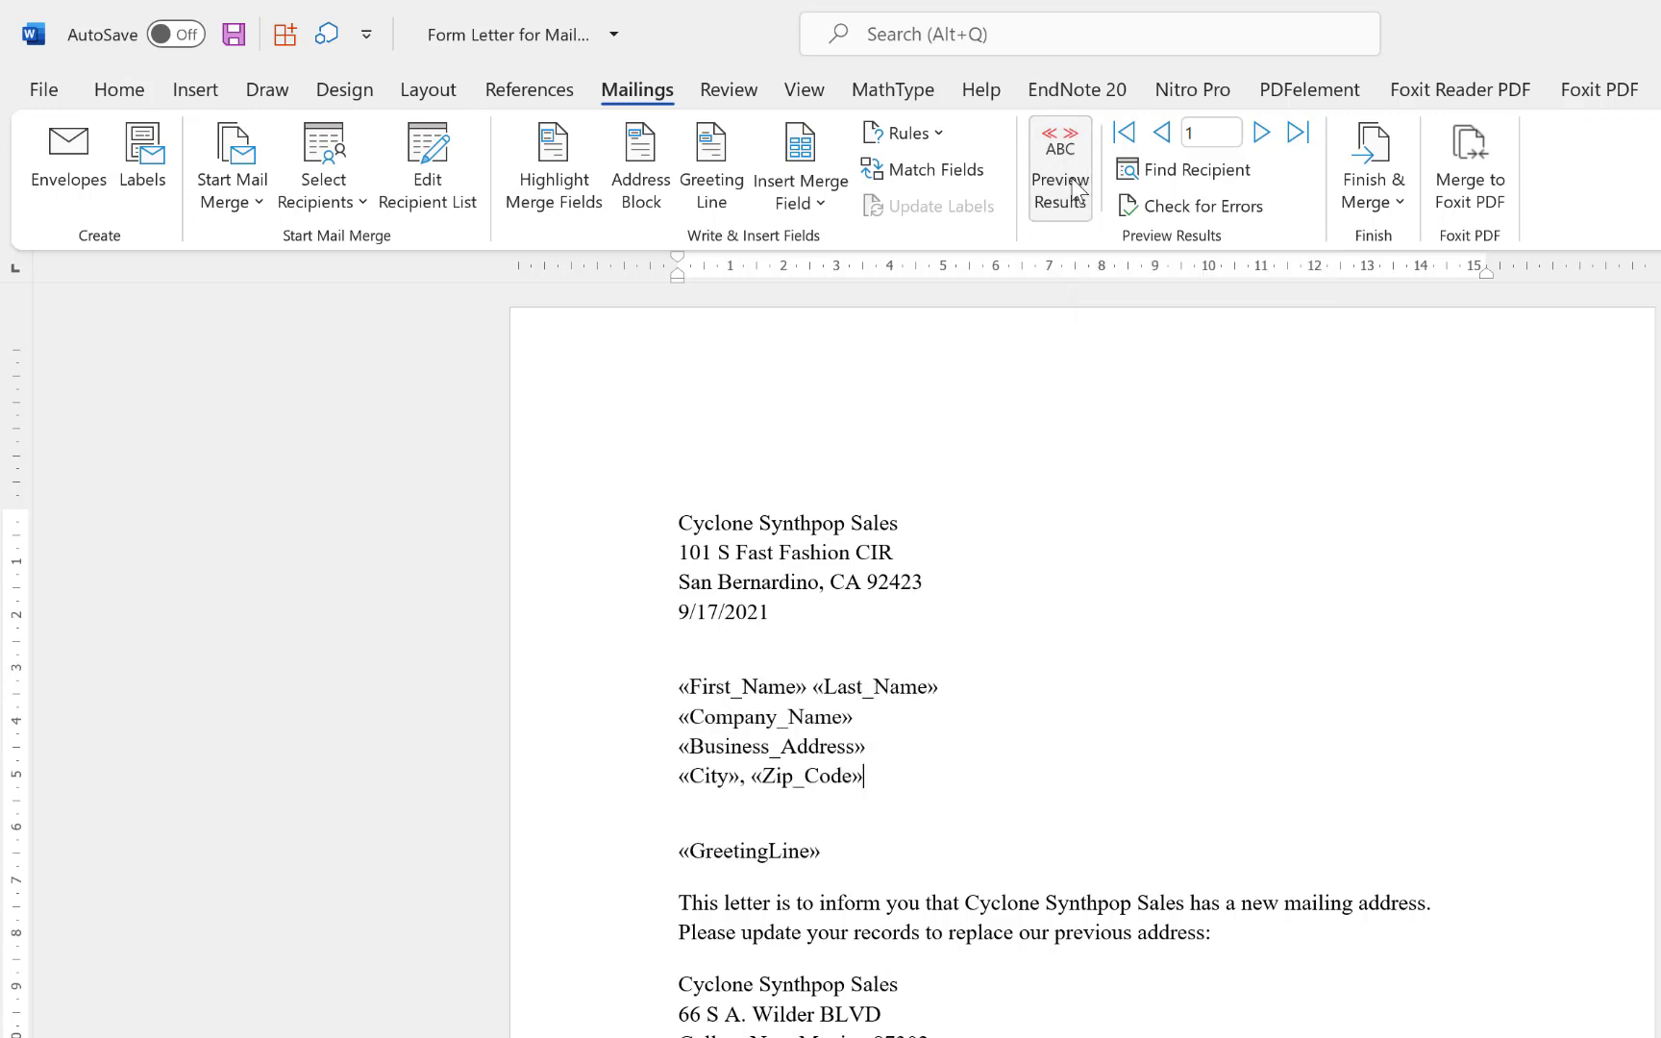
click(1078, 191)
click(1076, 190)
click(1077, 190)
click(1263, 135)
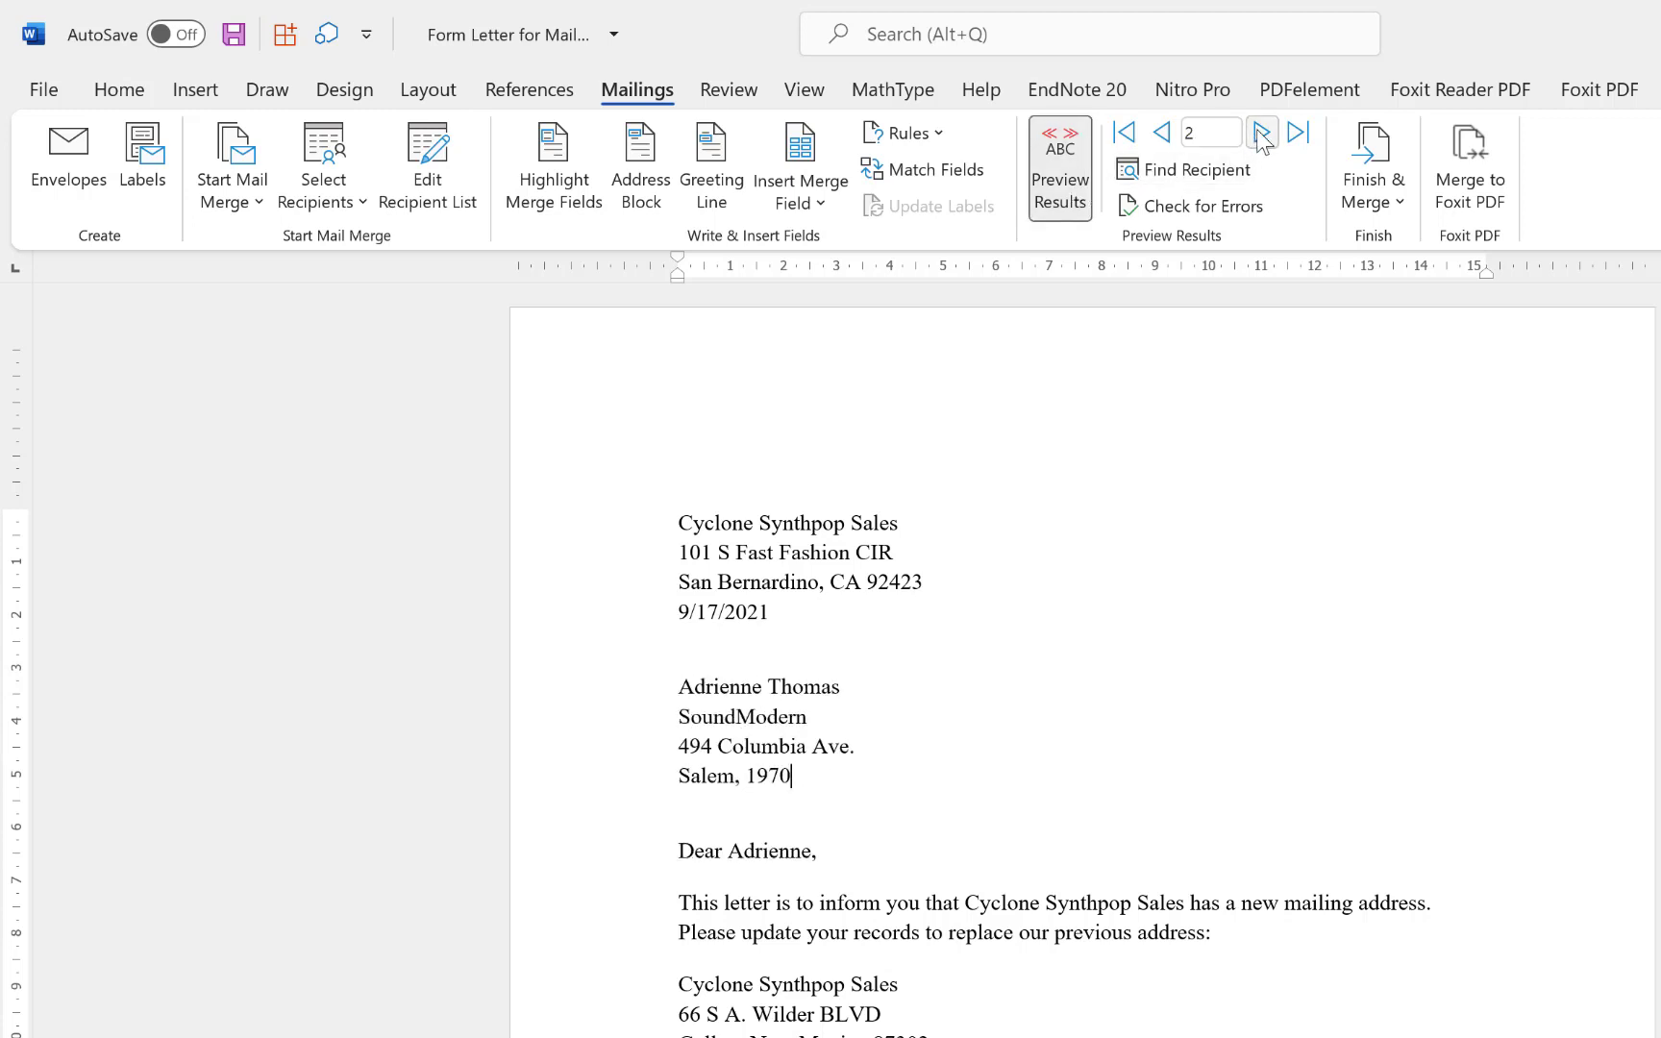
click(1262, 135)
click(1262, 134)
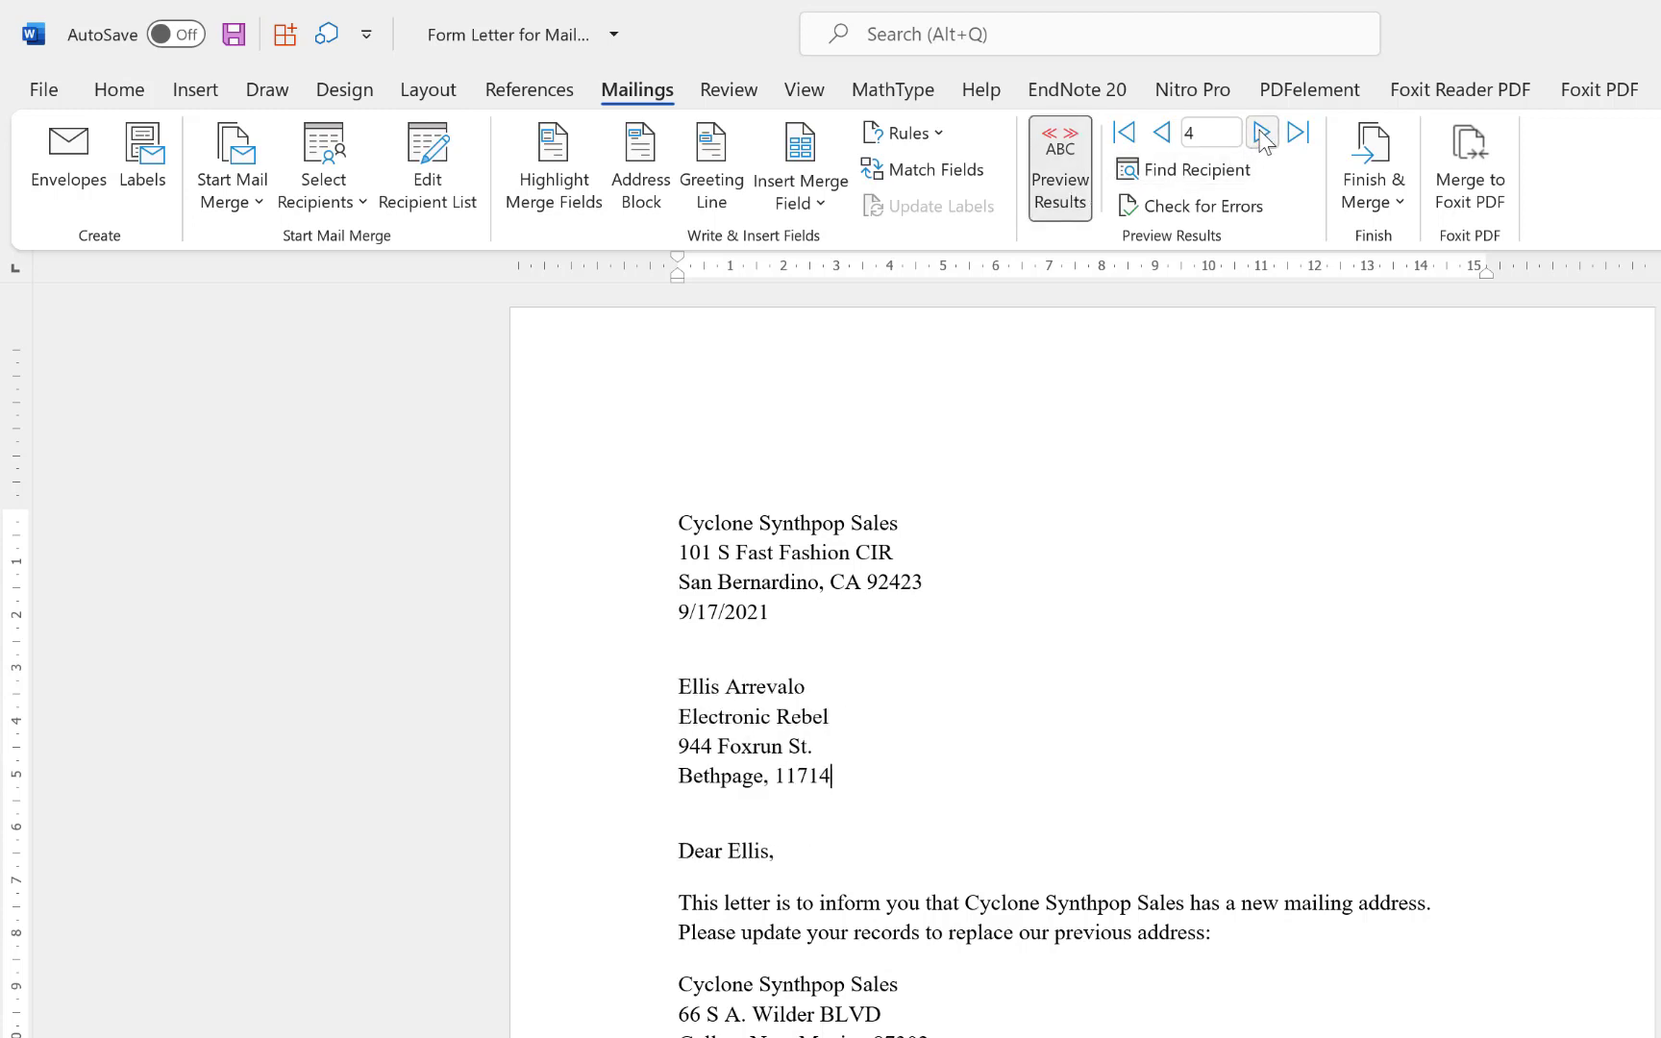
click(1057, 191)
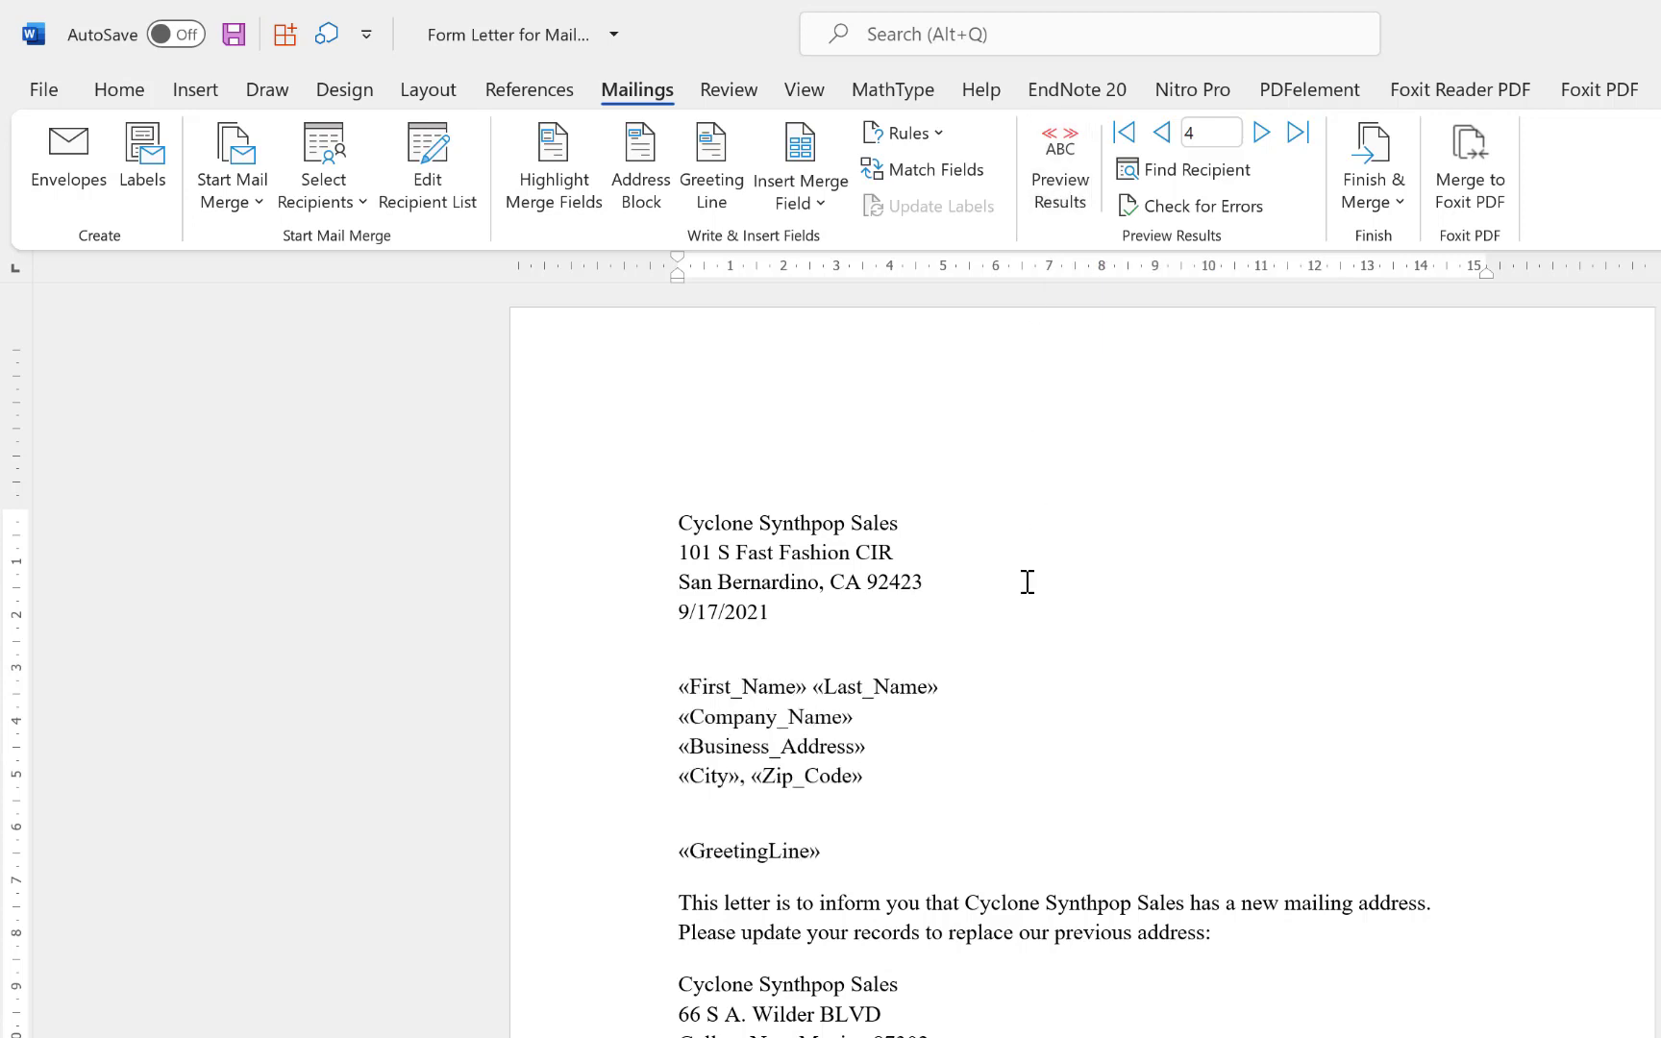
Finish the merge by printing the documents for all records.
scroll(952, 807, down, 6)
scroll(946, 779, up, 6)
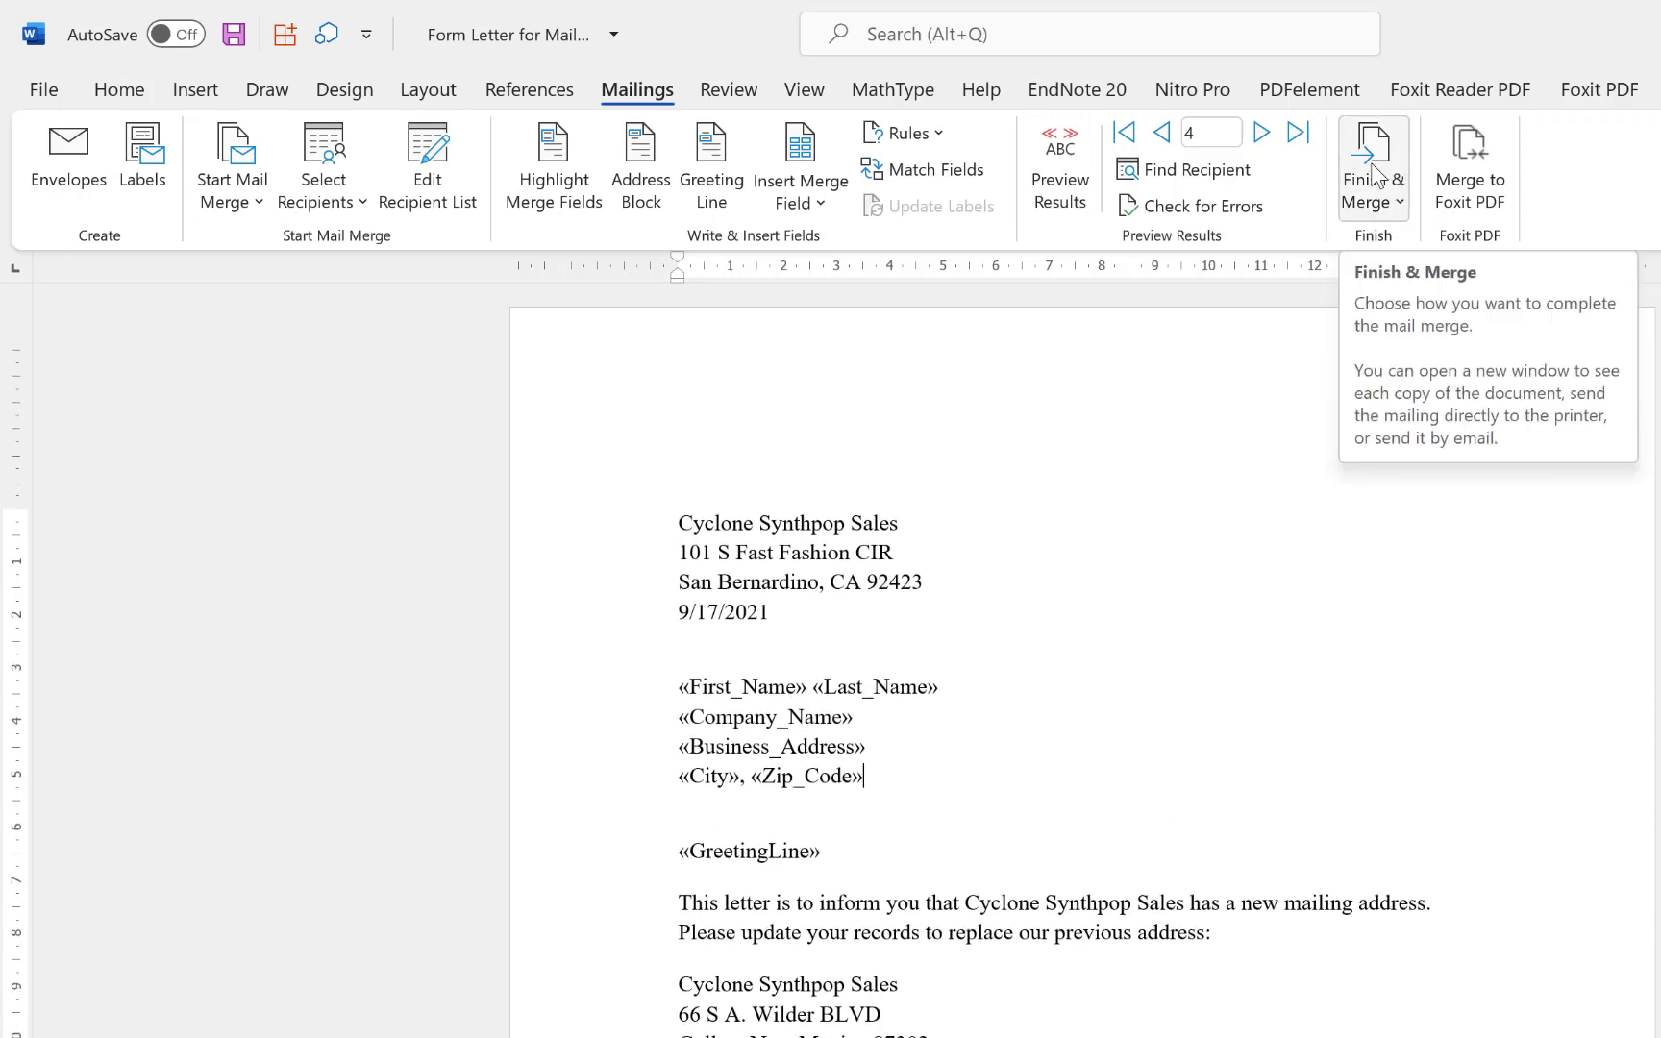
click(1402, 210)
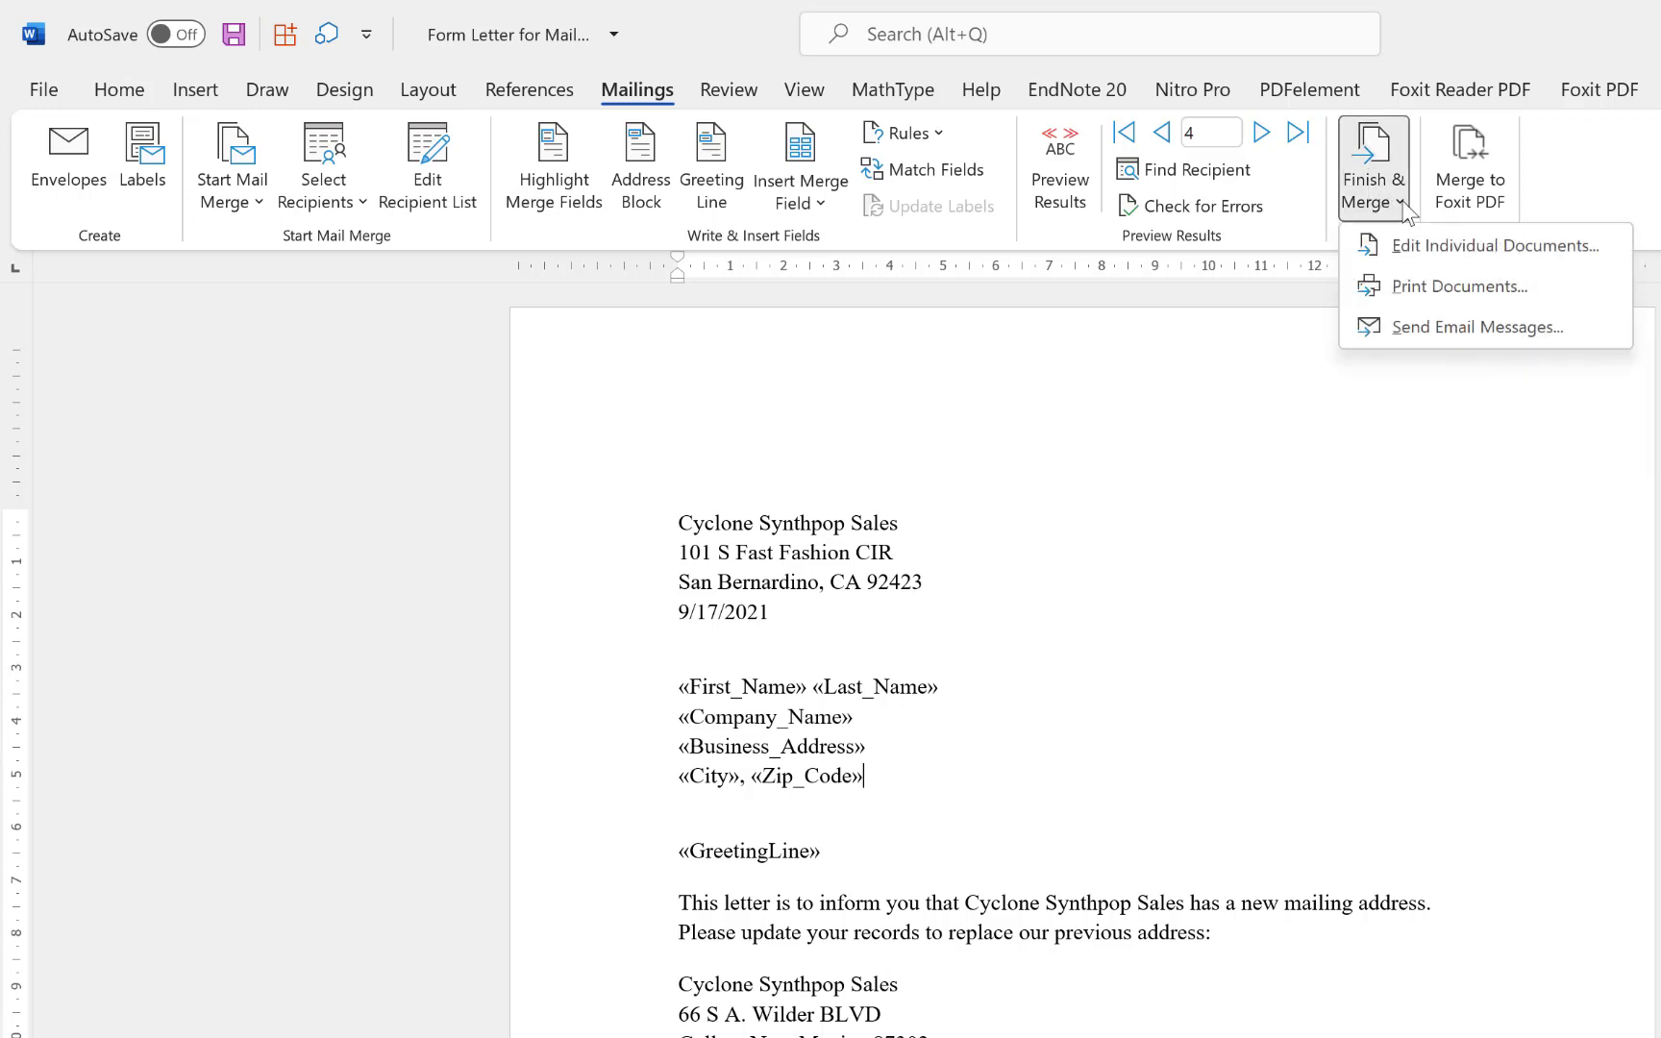
click(1404, 204)
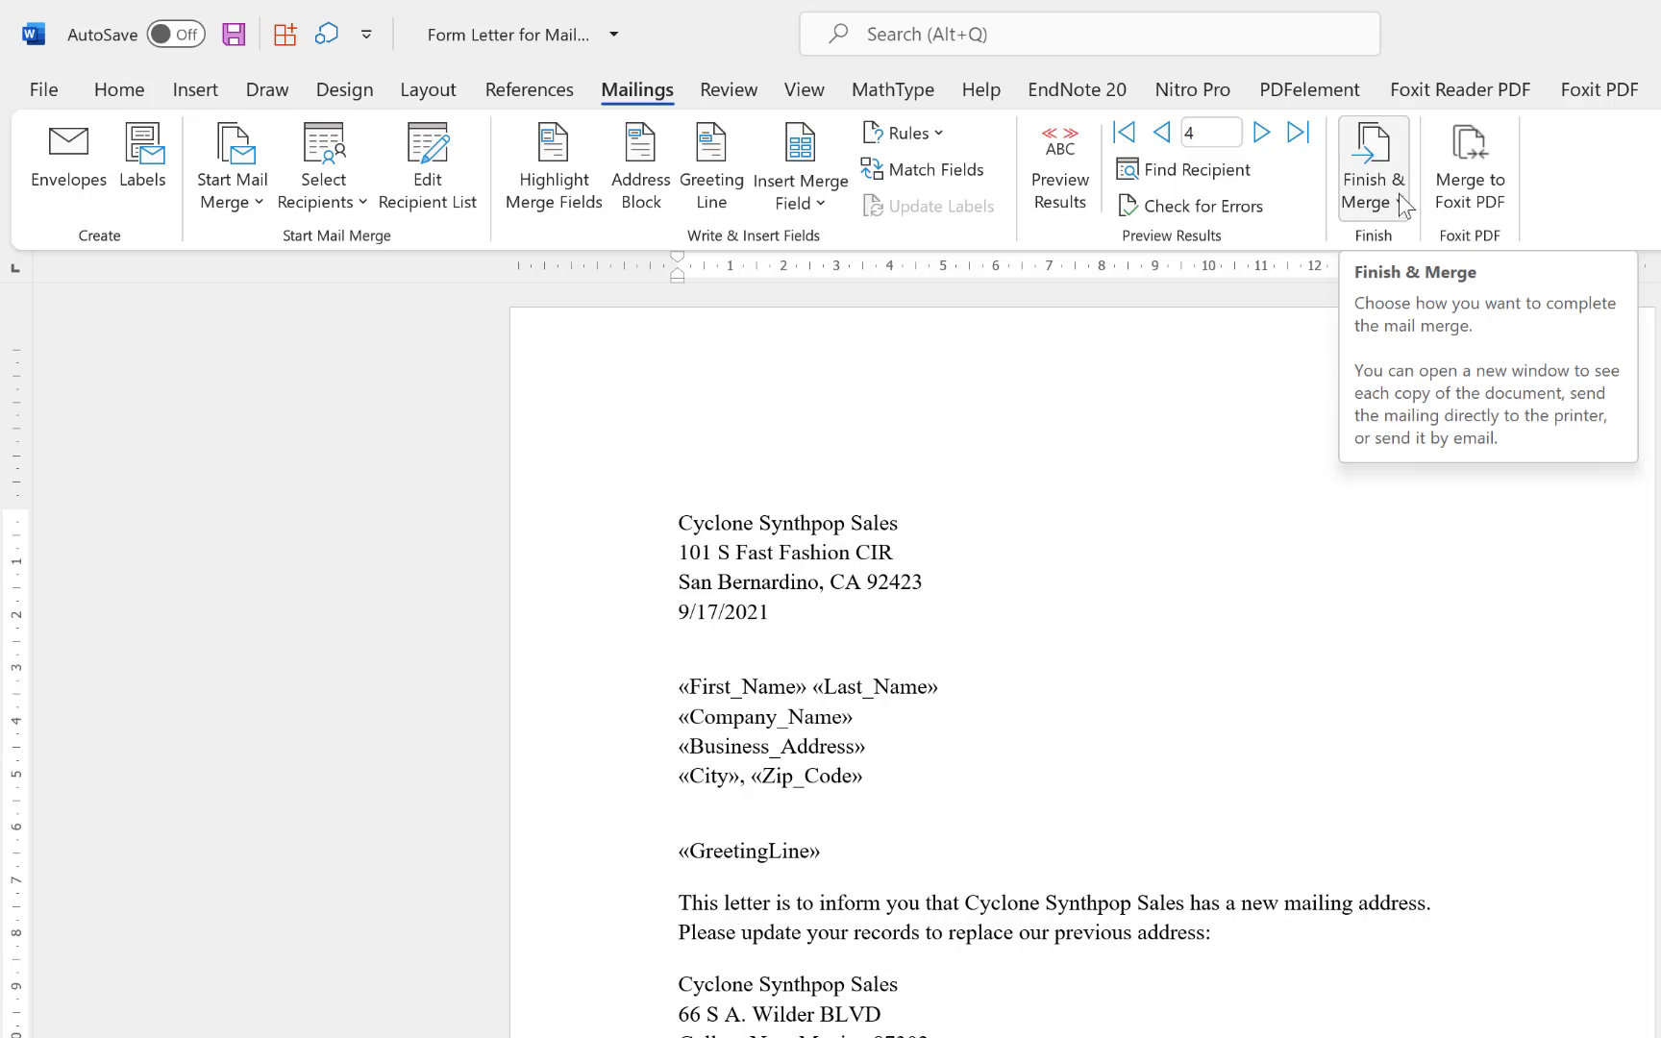
click(1399, 202)
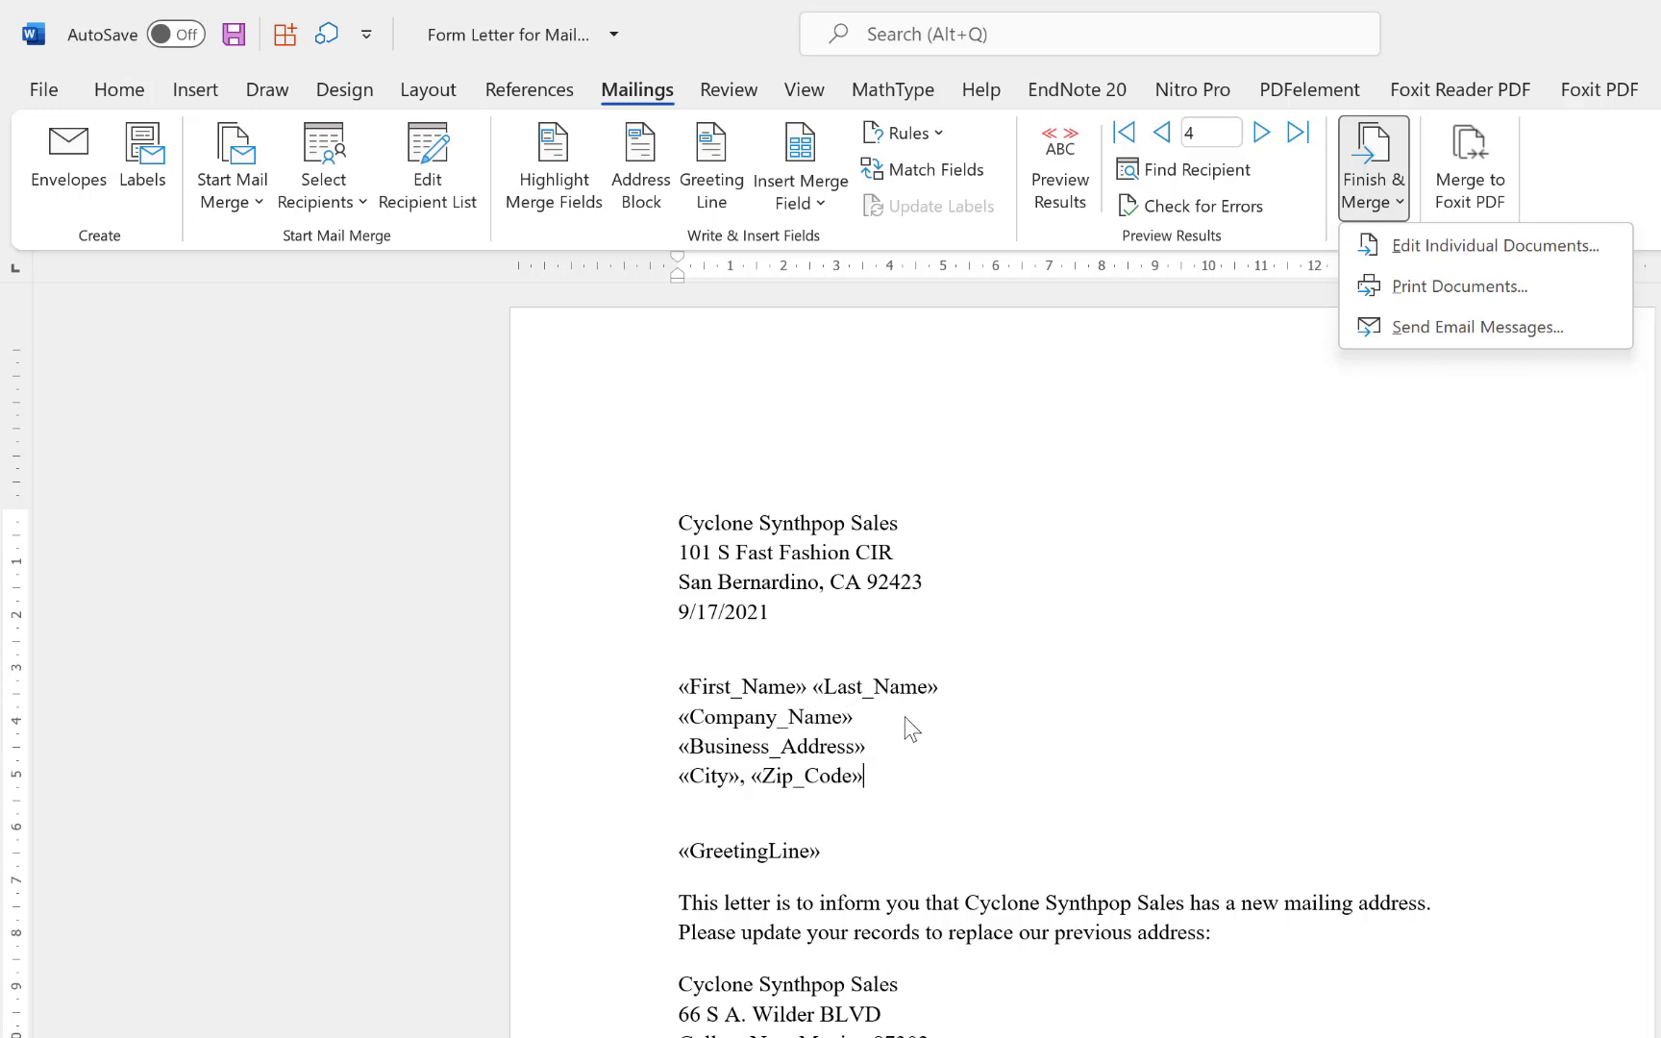
click(1474, 279)
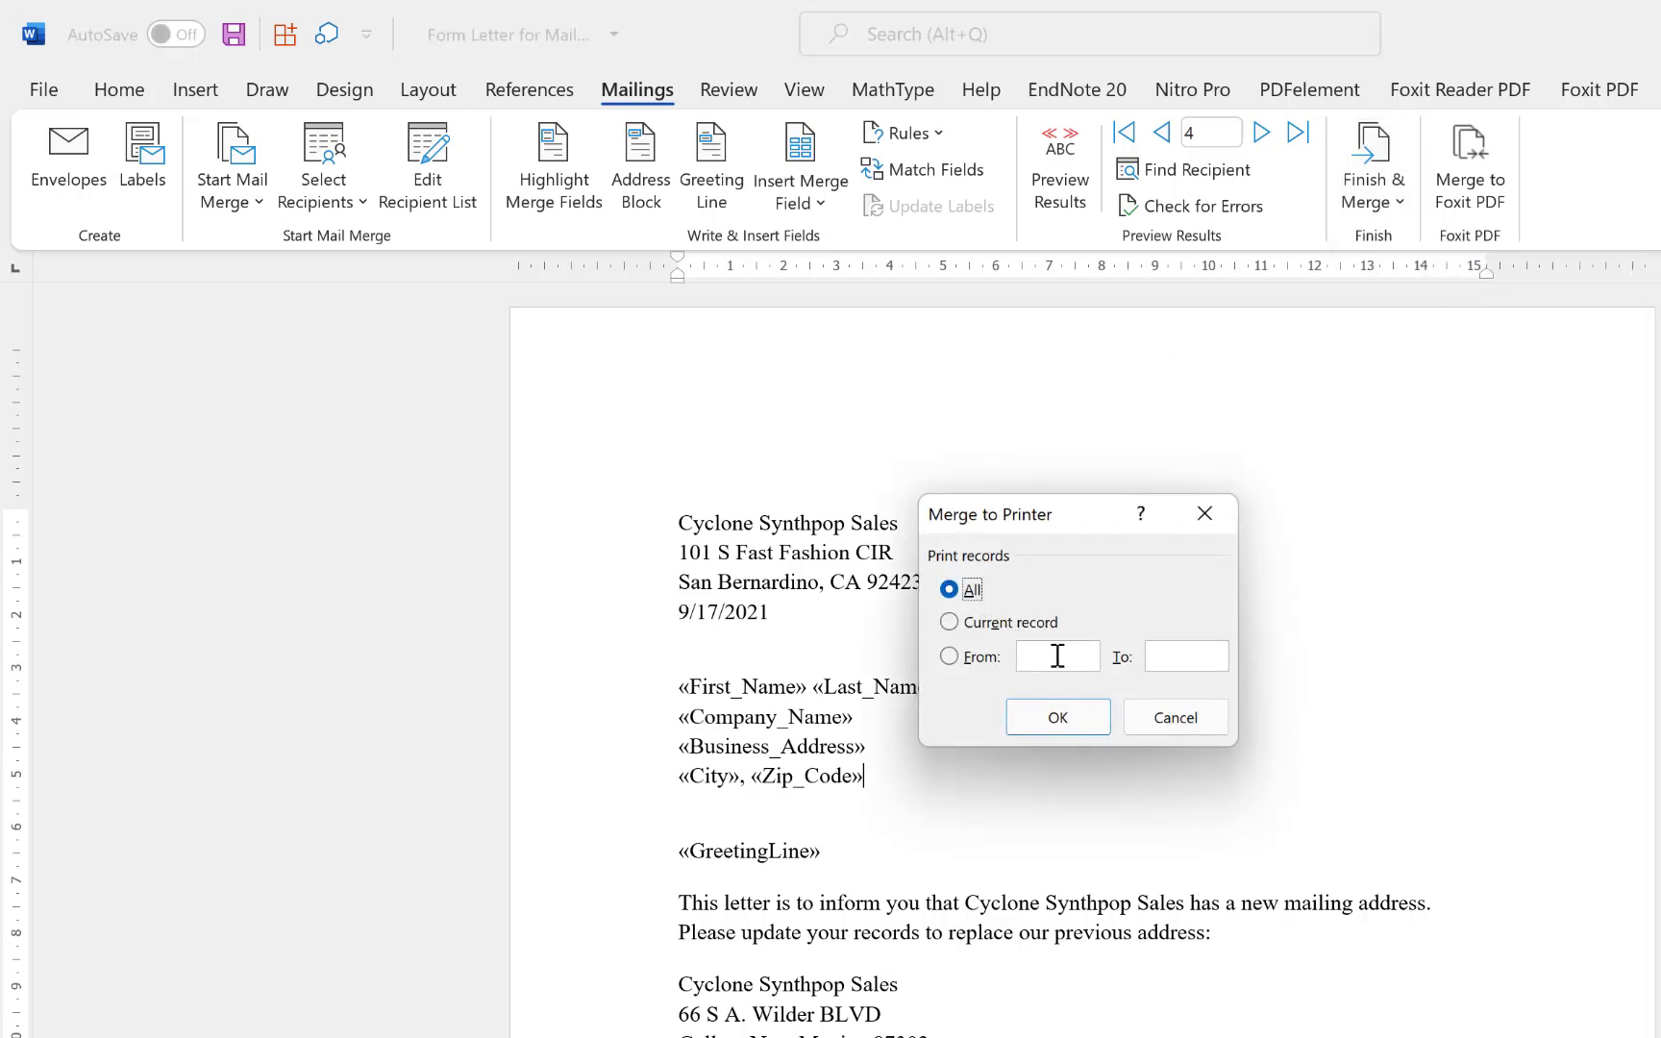
click(1056, 722)
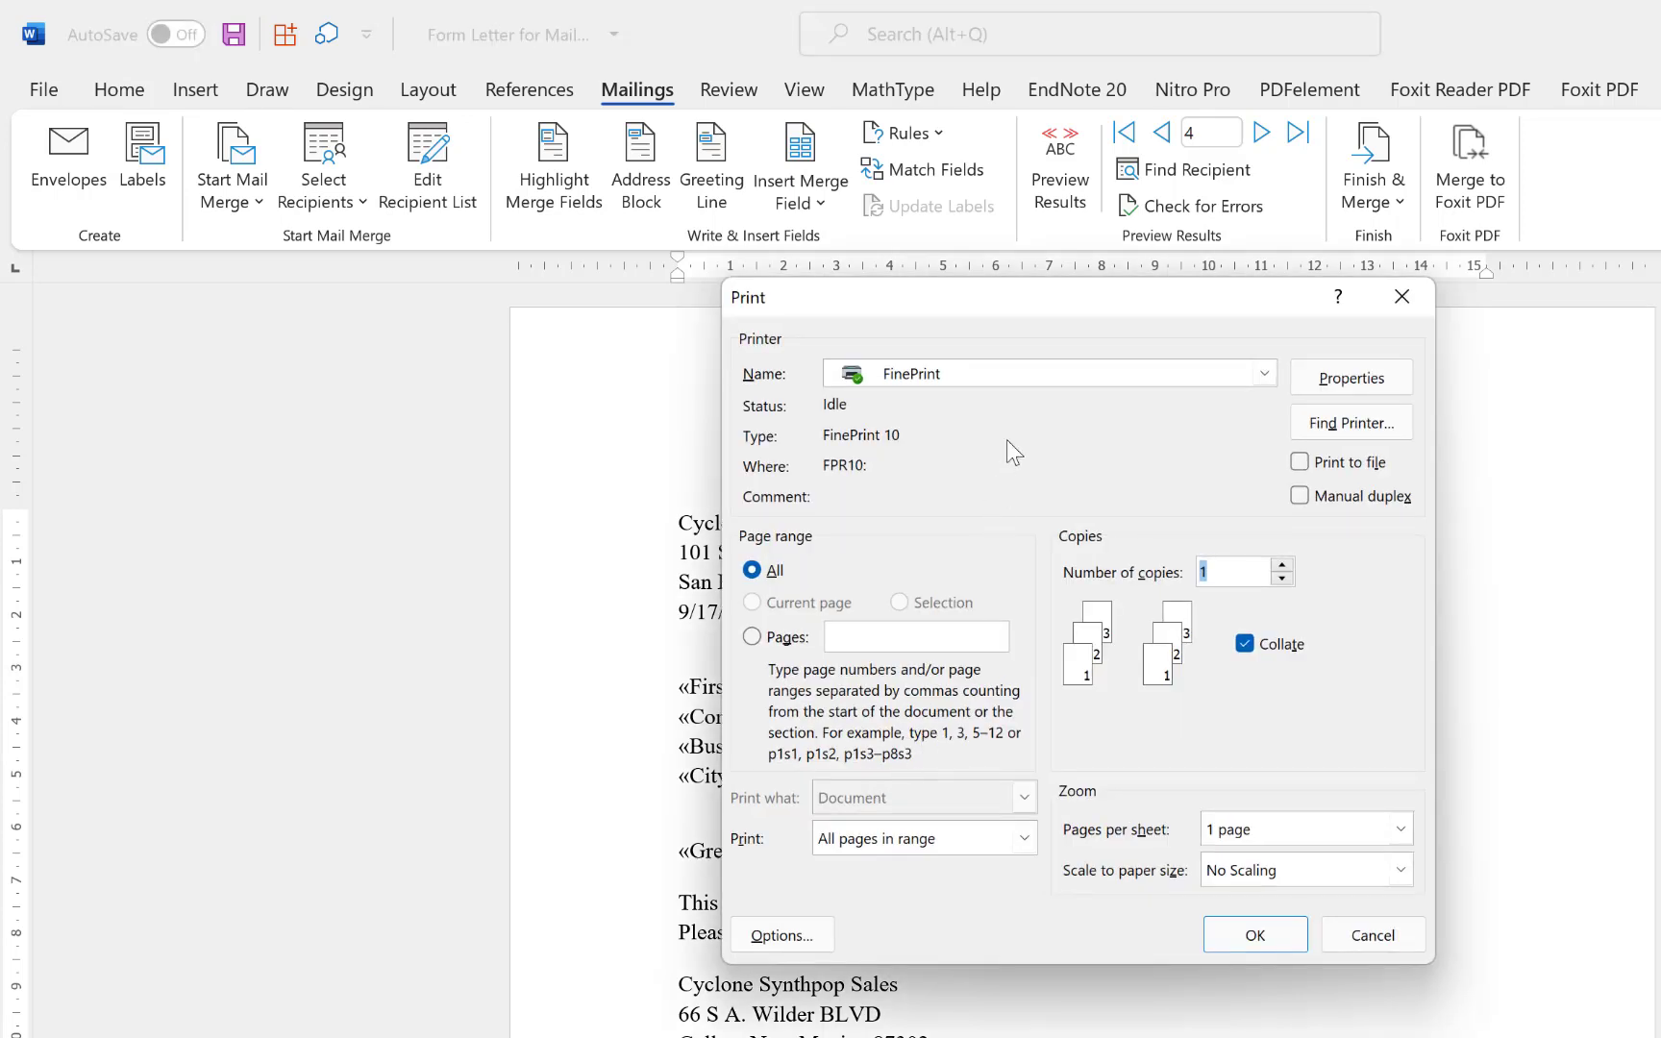
Print all pages of the merged letters with the Foxit Reader PDF Printer.
click(1043, 377)
scroll(1014, 548, down, 1)
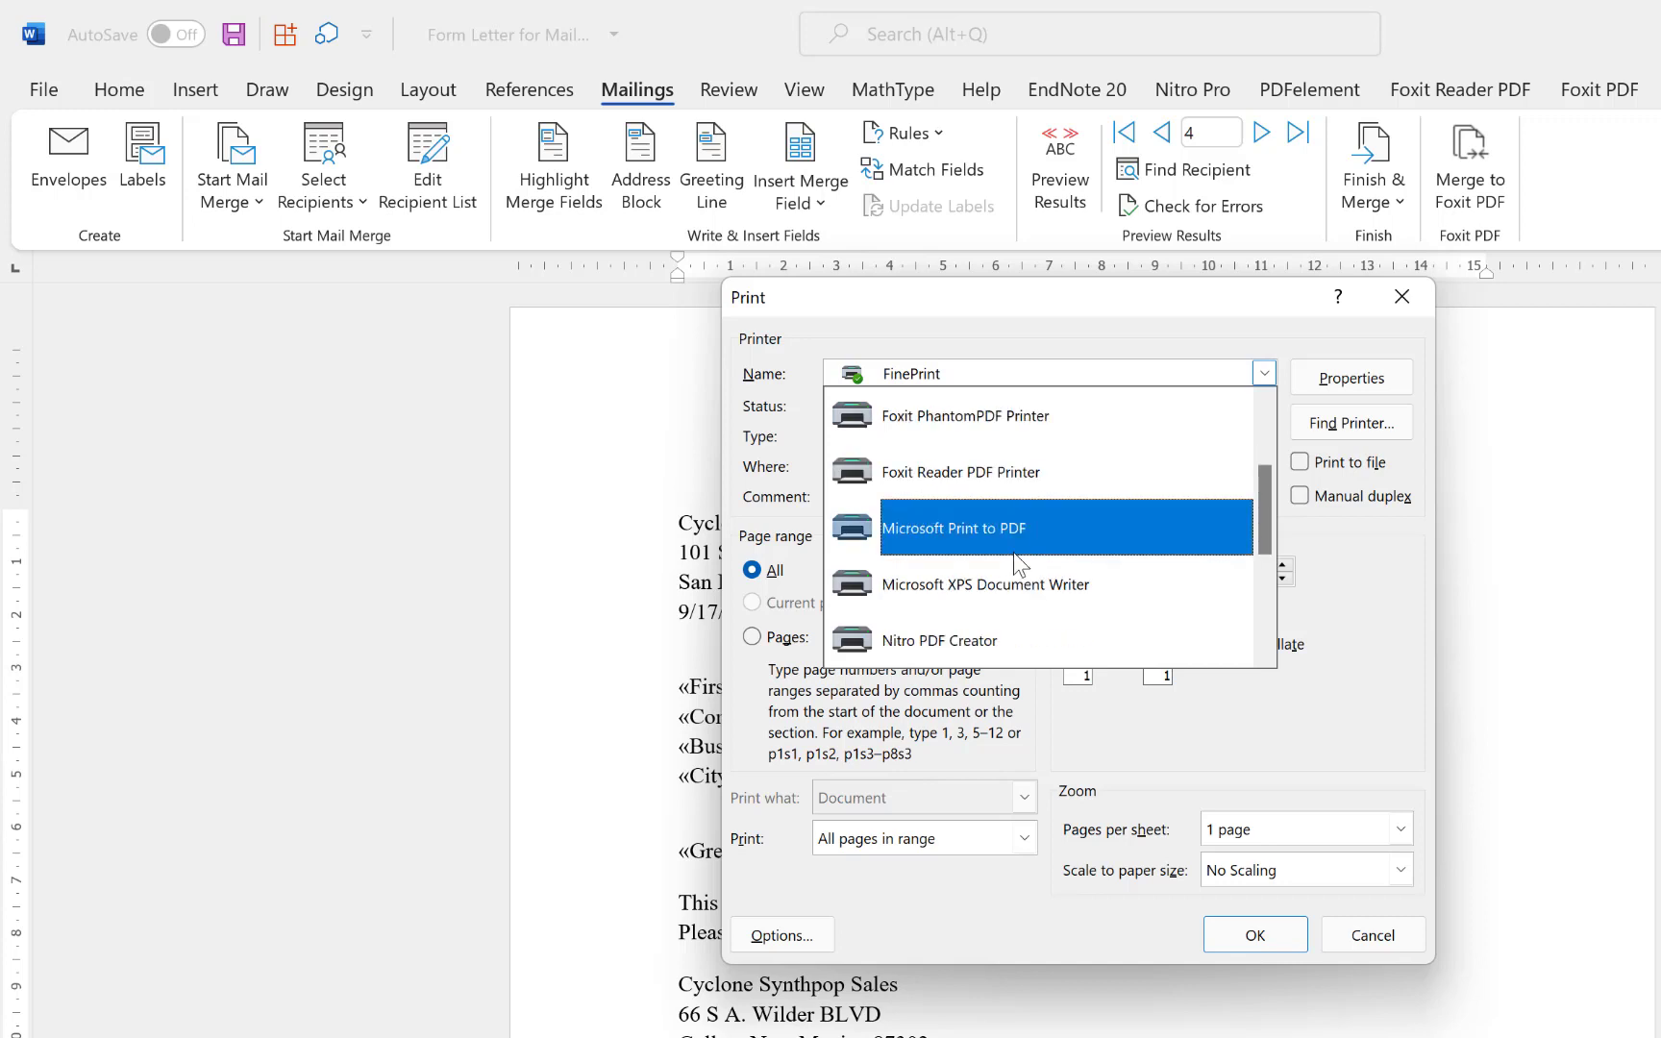
click(1001, 474)
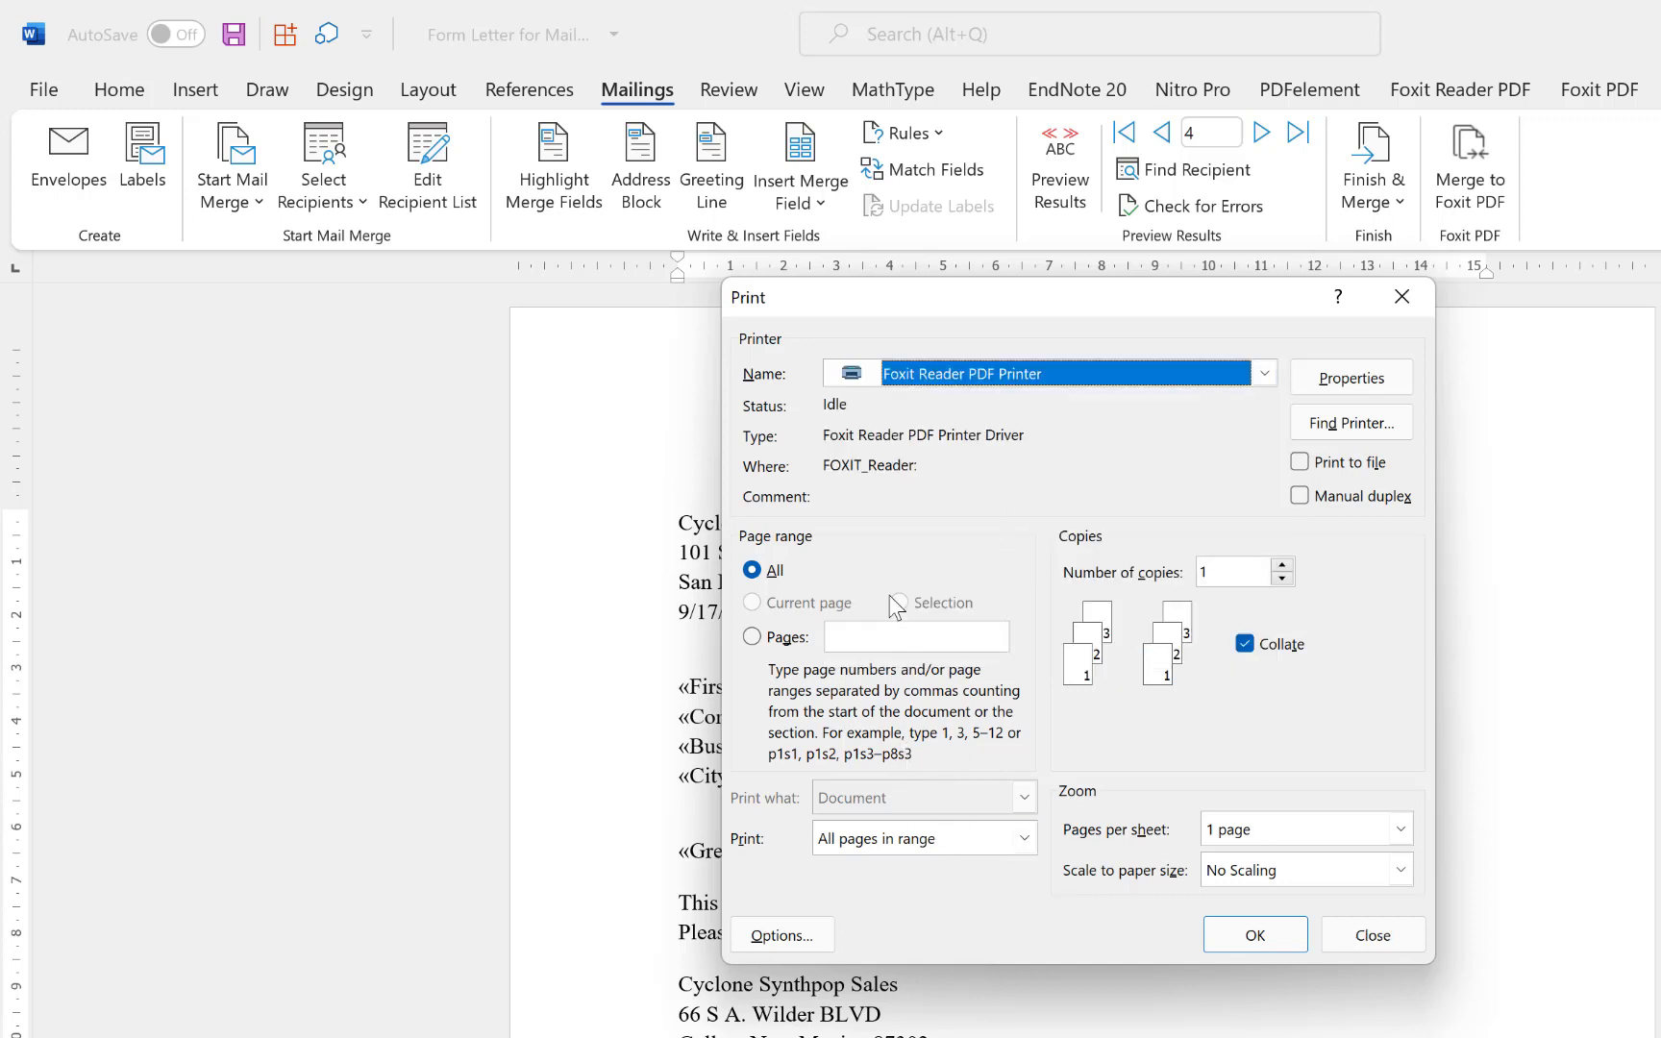
click(1237, 948)
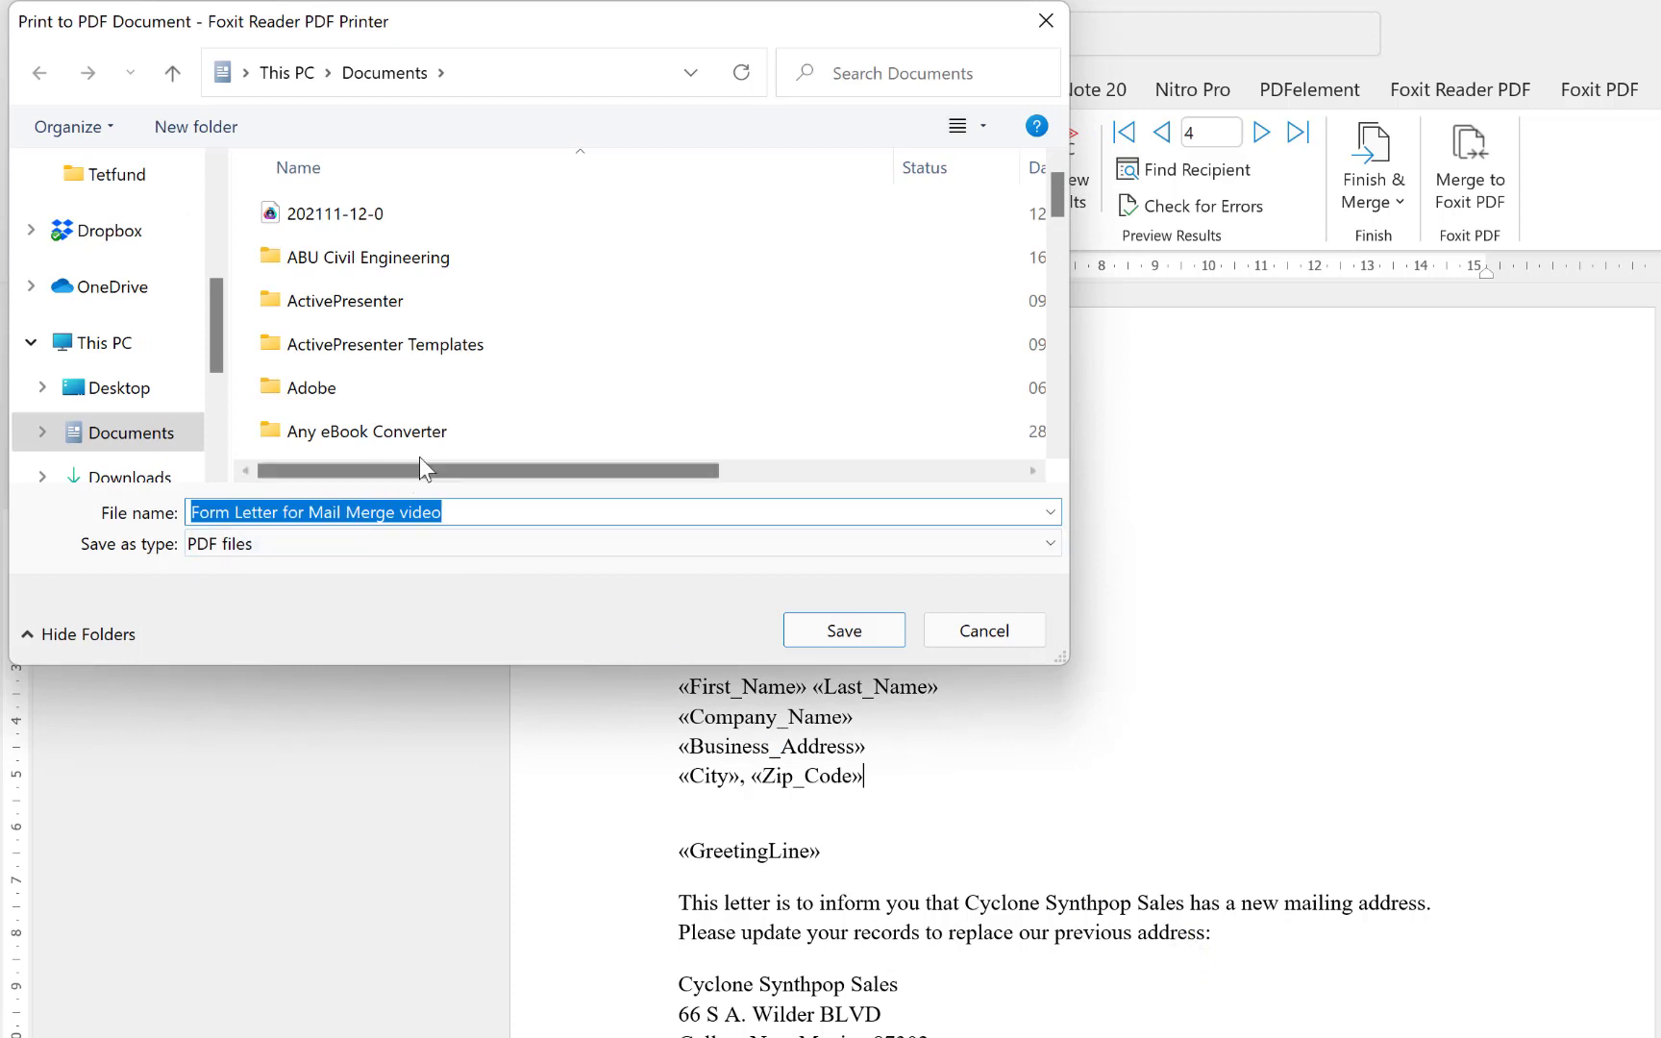
Save the PDF as "Form Letter for Mail Merge video" in the Mail merge folder inside Videos > NEW.
scroll(145, 315, up, 2)
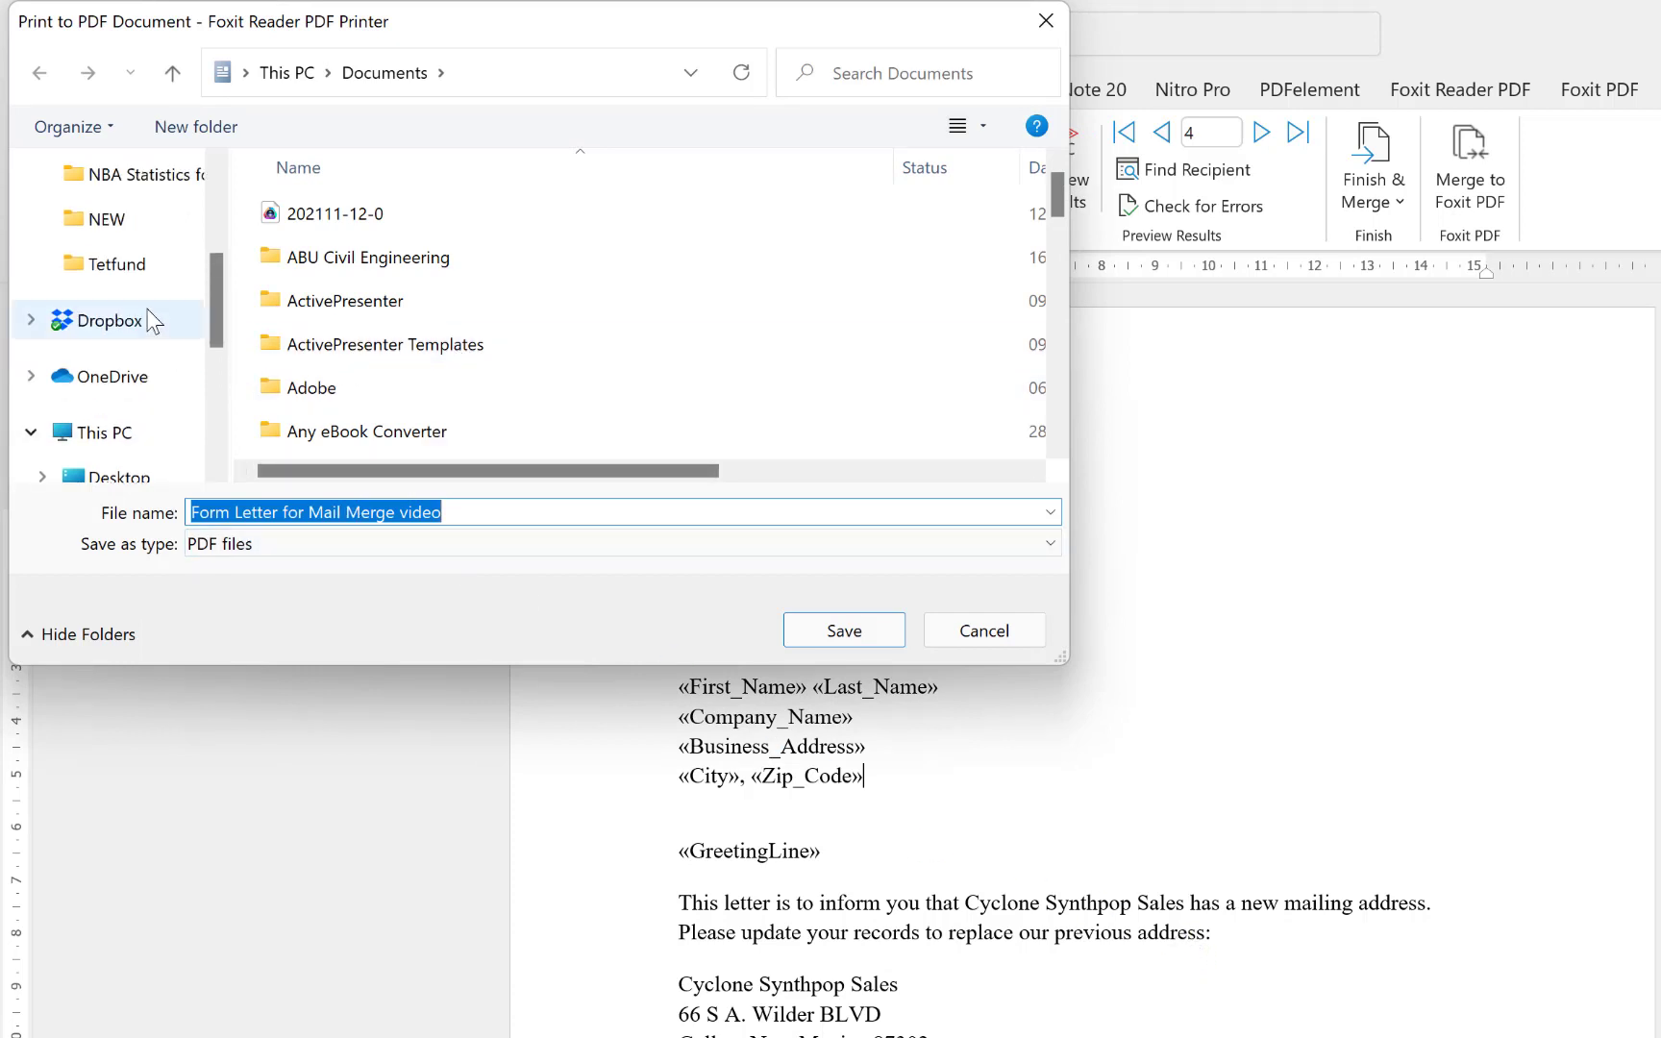
click(154, 218)
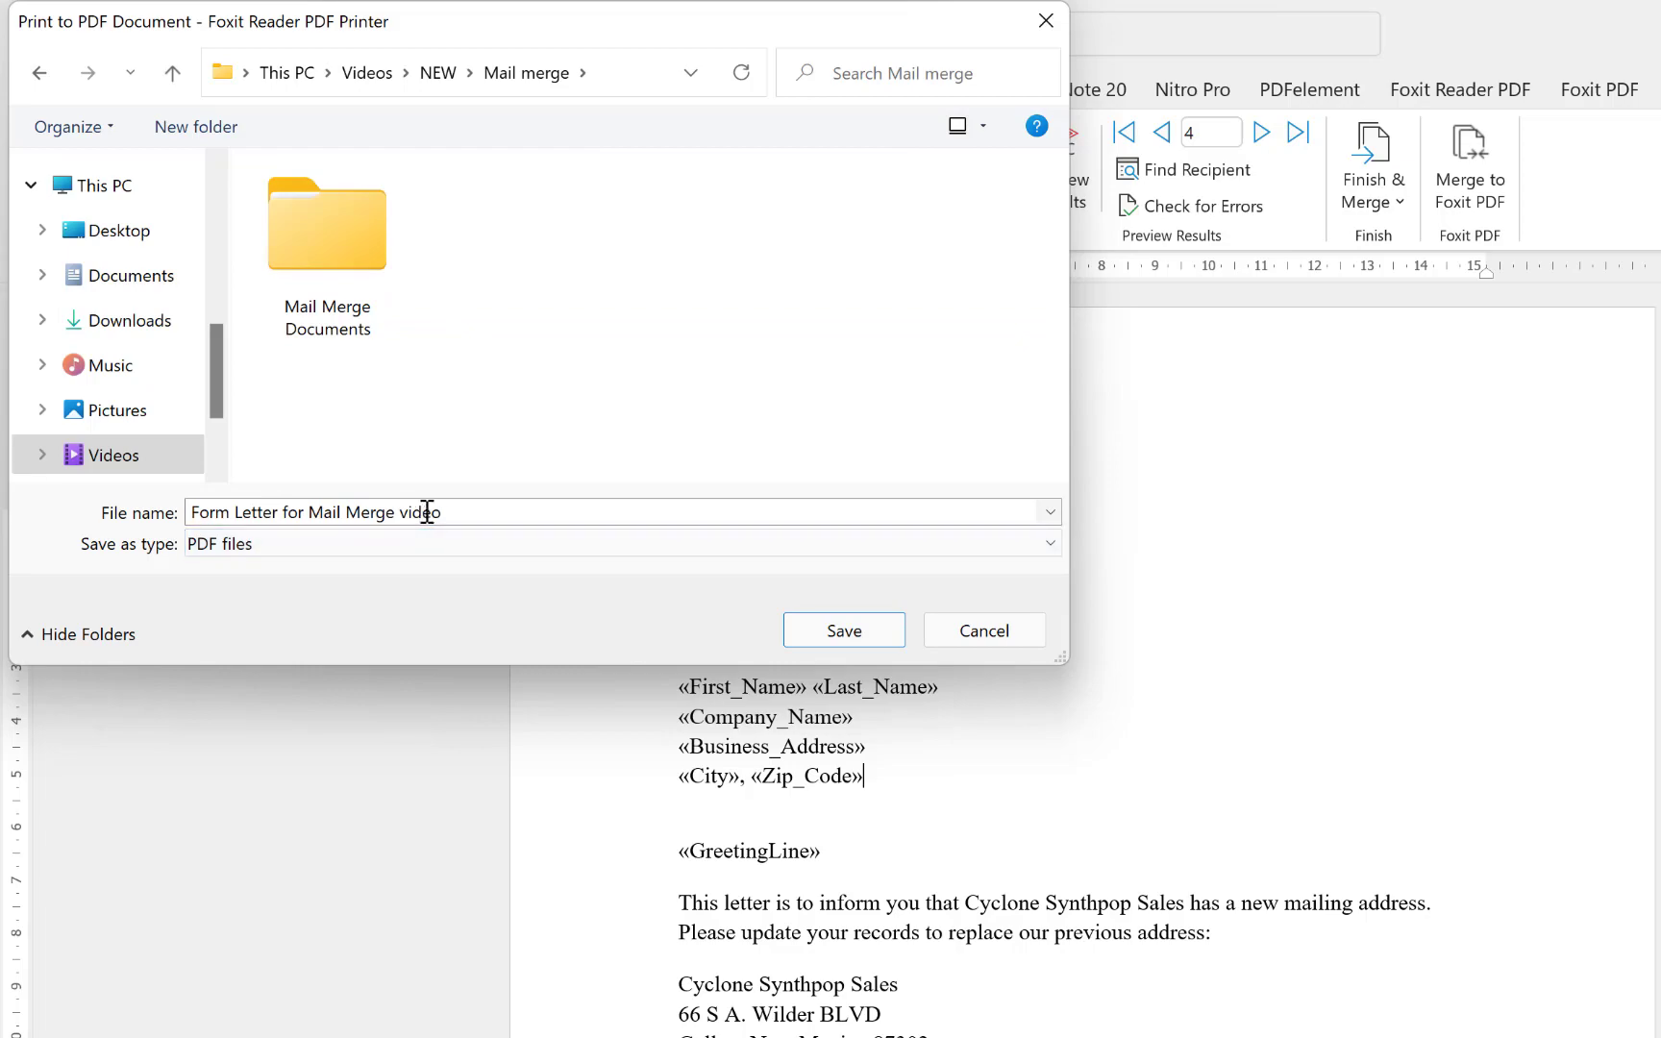
click(846, 630)
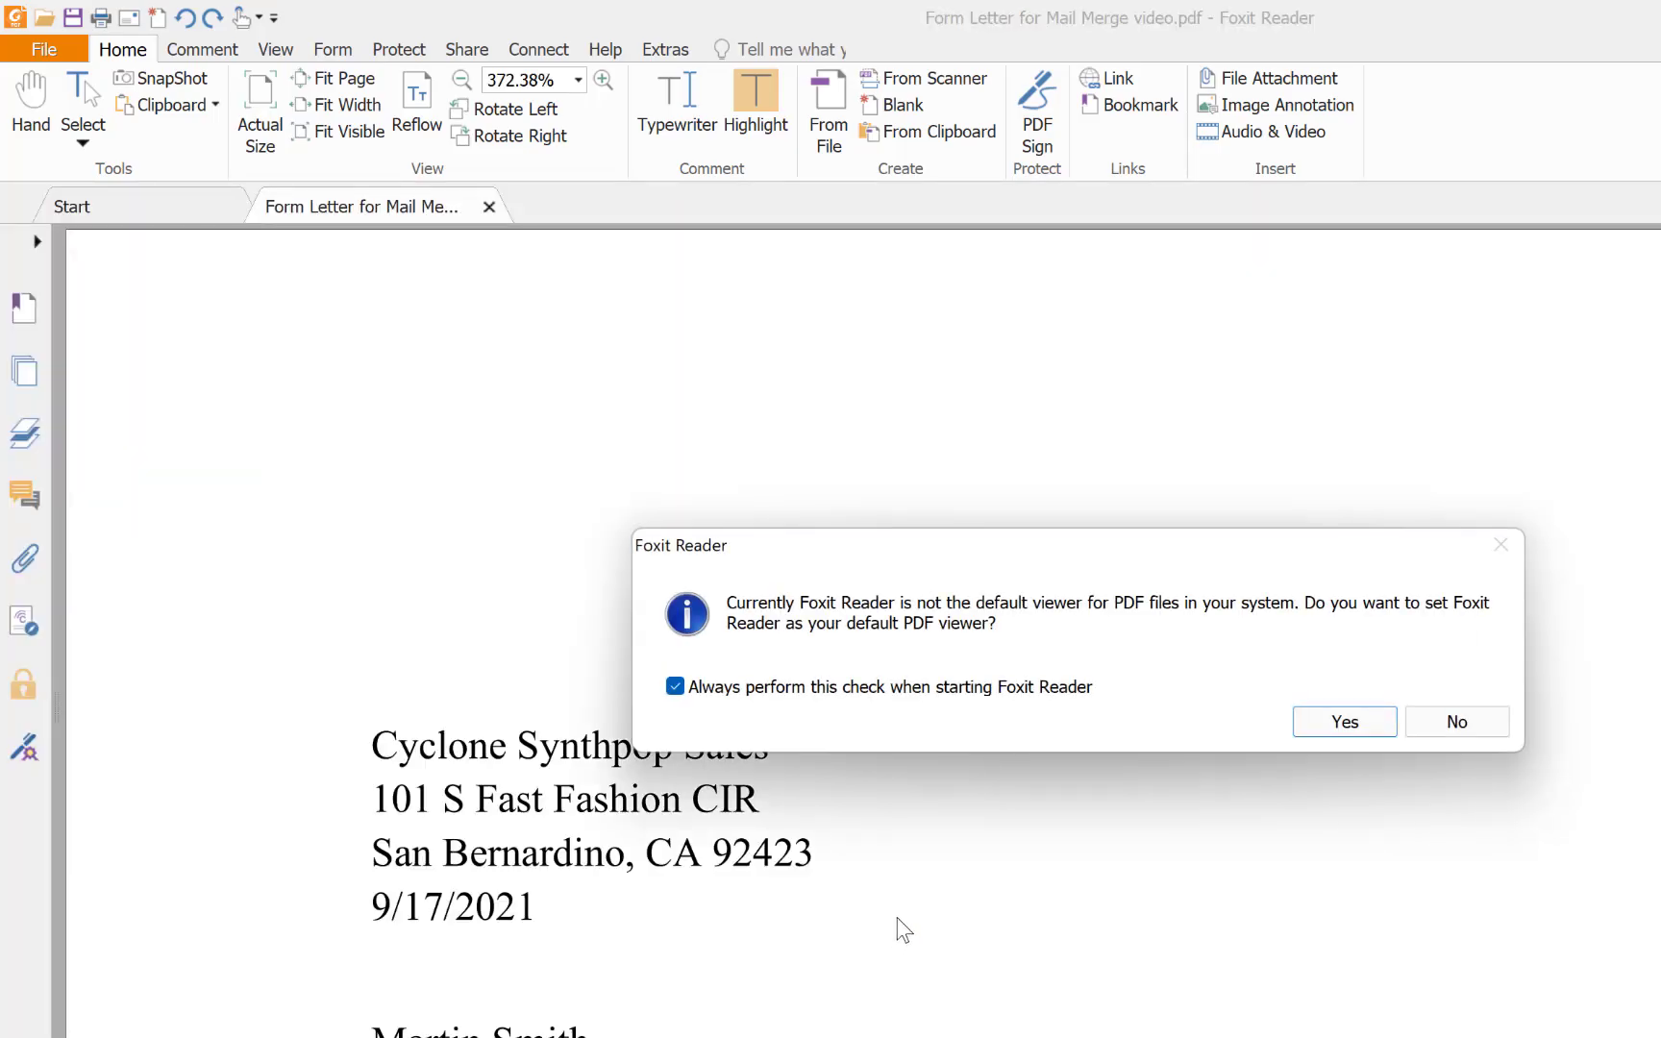
Dismiss the default PDF viewer prompt and examine the first merged letter through to the start of page 2.
click(1389, 699)
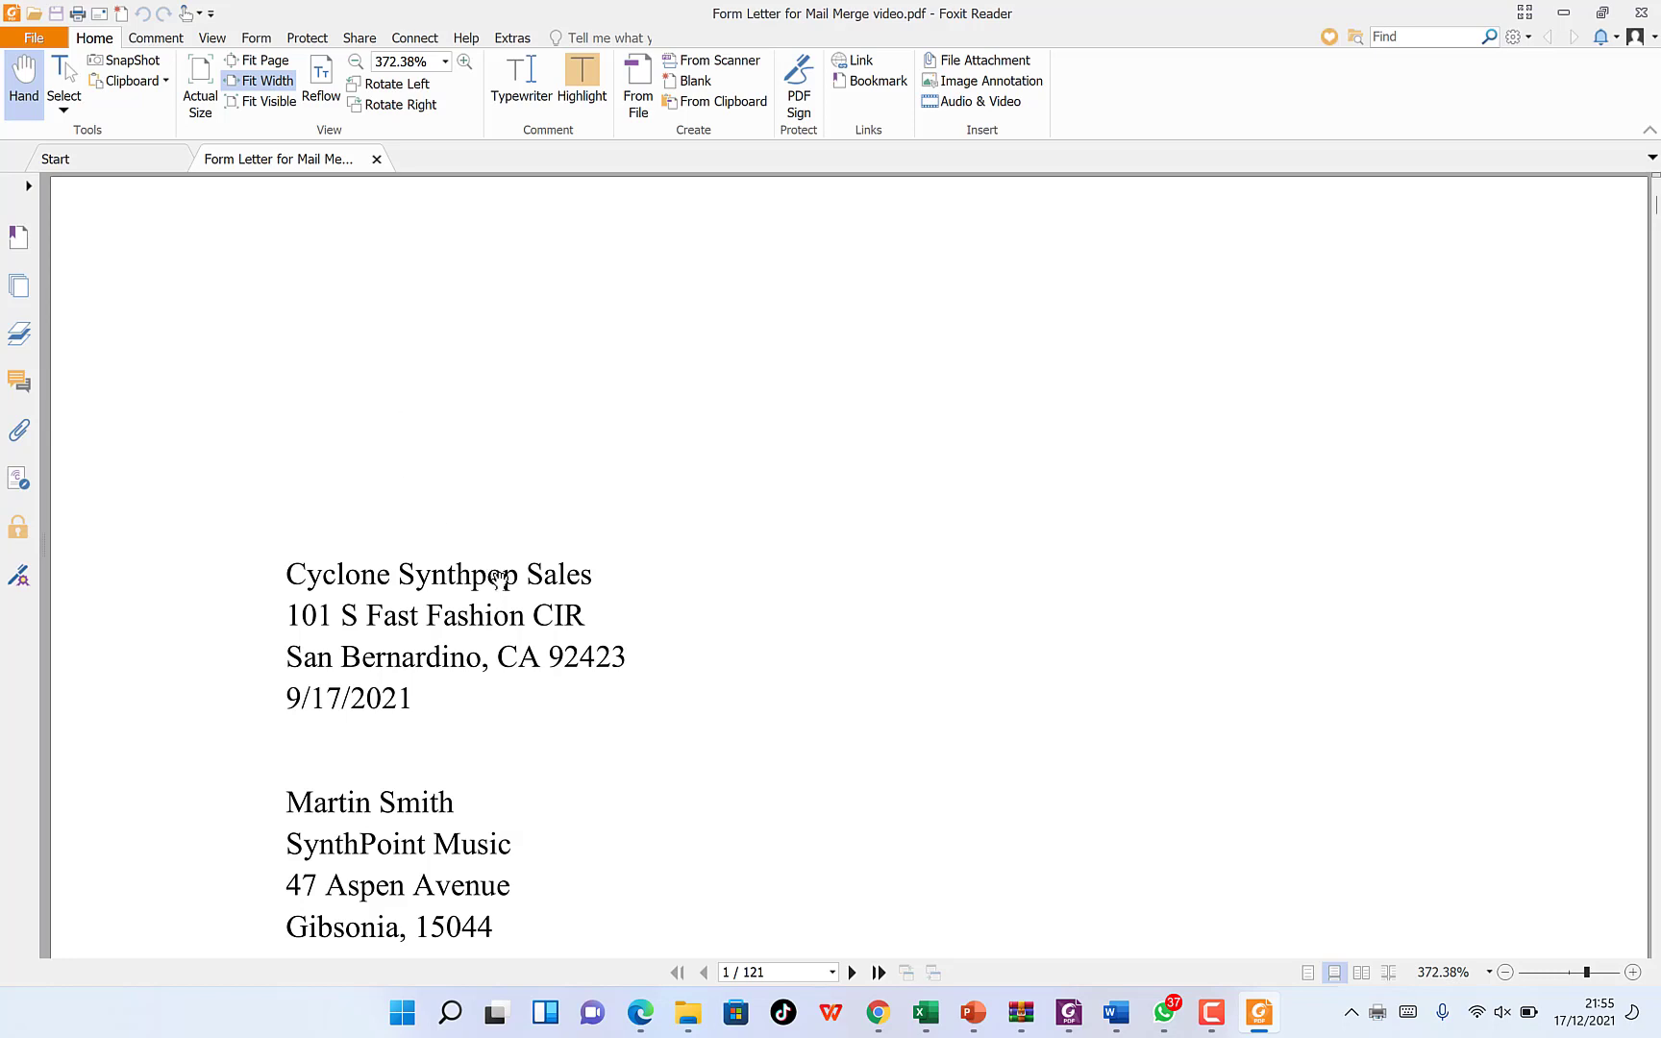
scroll(486, 586, down, 4)
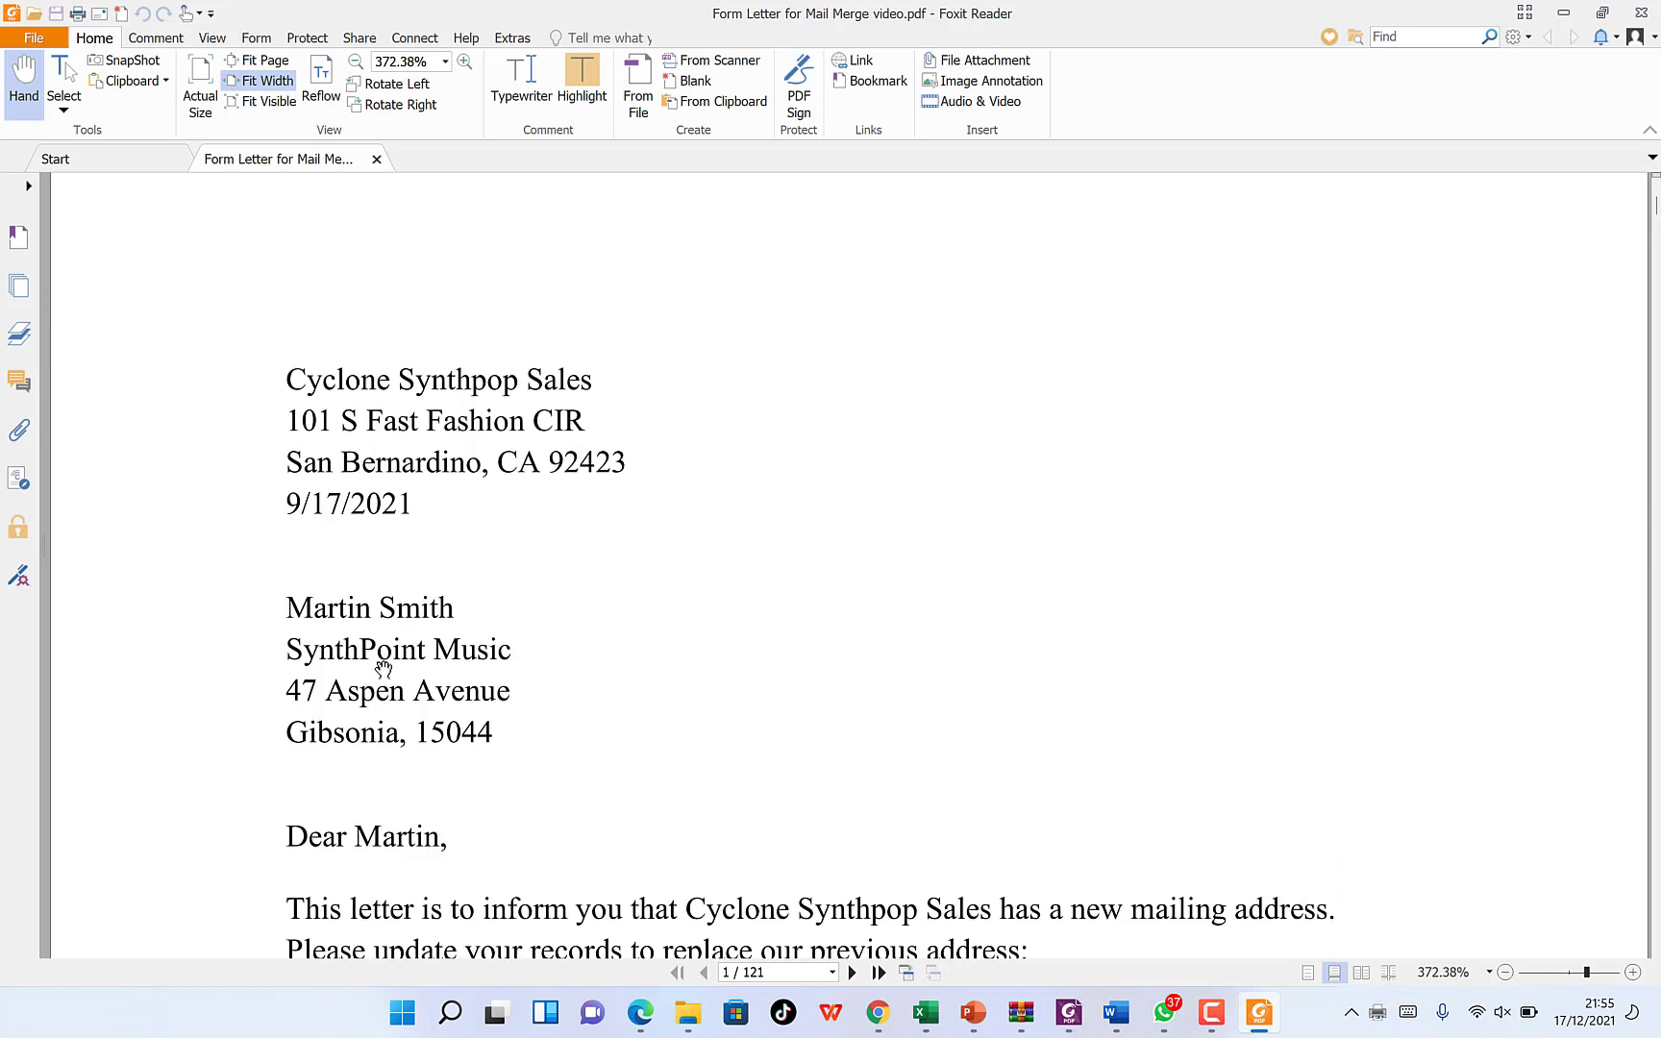
scroll(445, 620, down, 4)
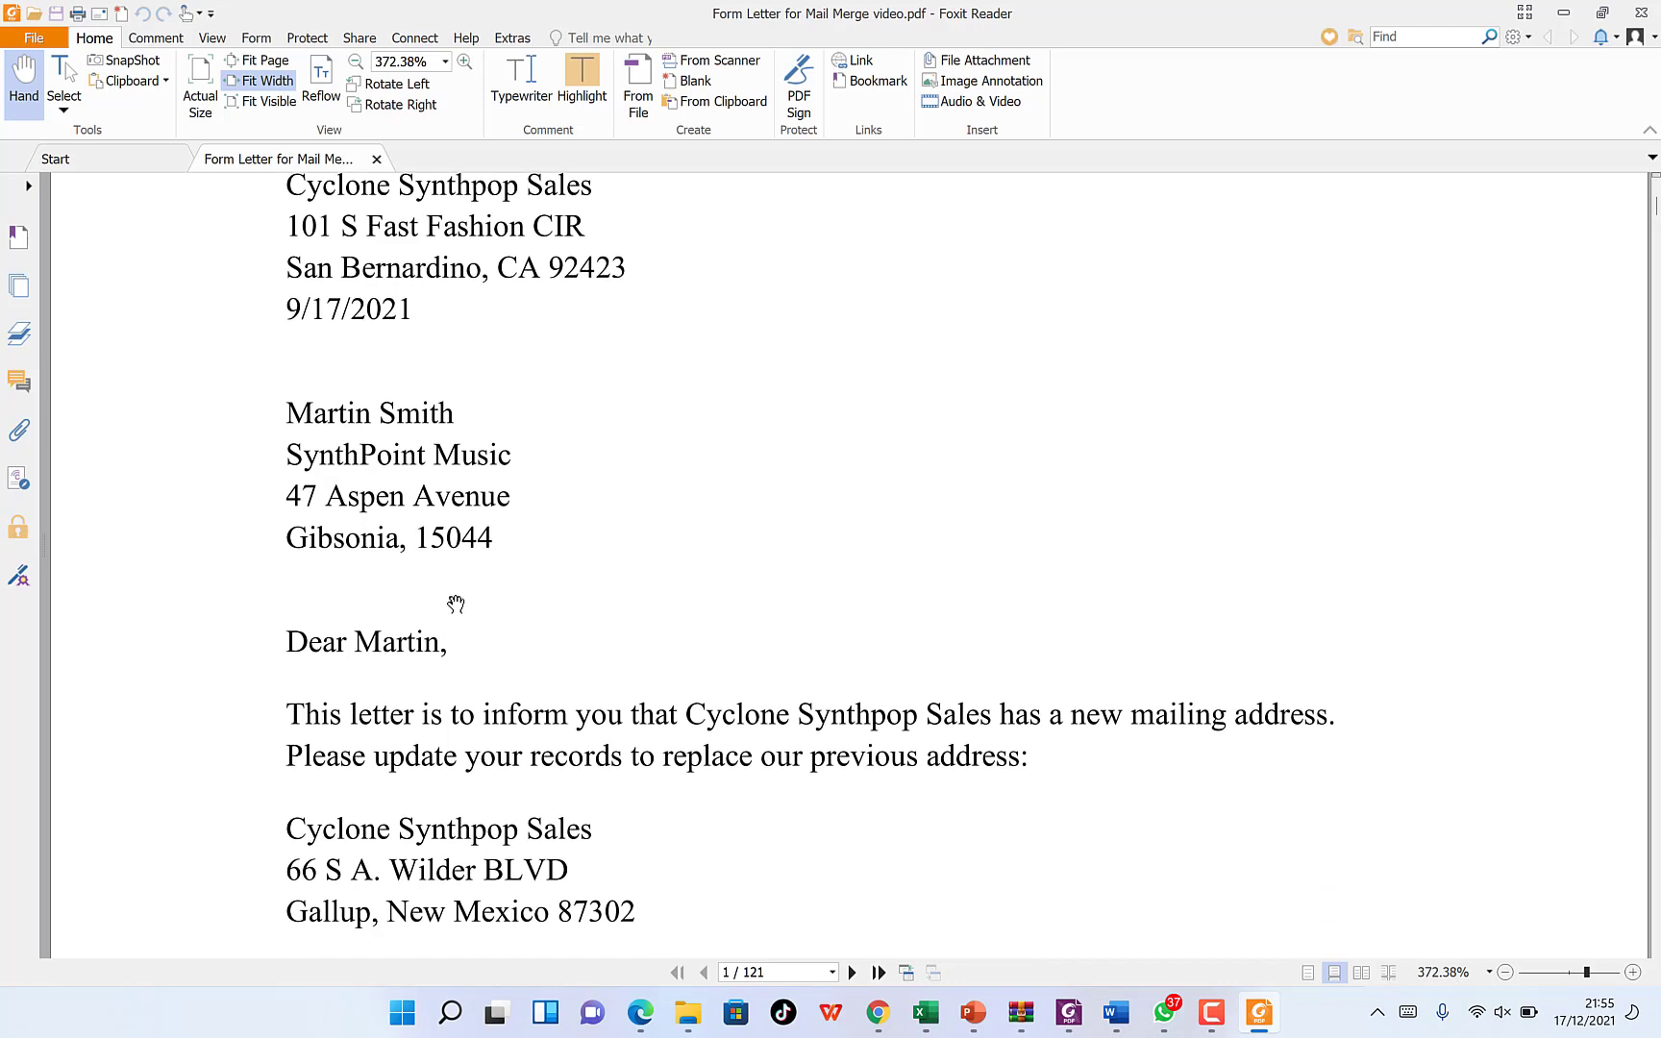
scroll(456, 604, down, 3)
scroll(448, 578, down, 7)
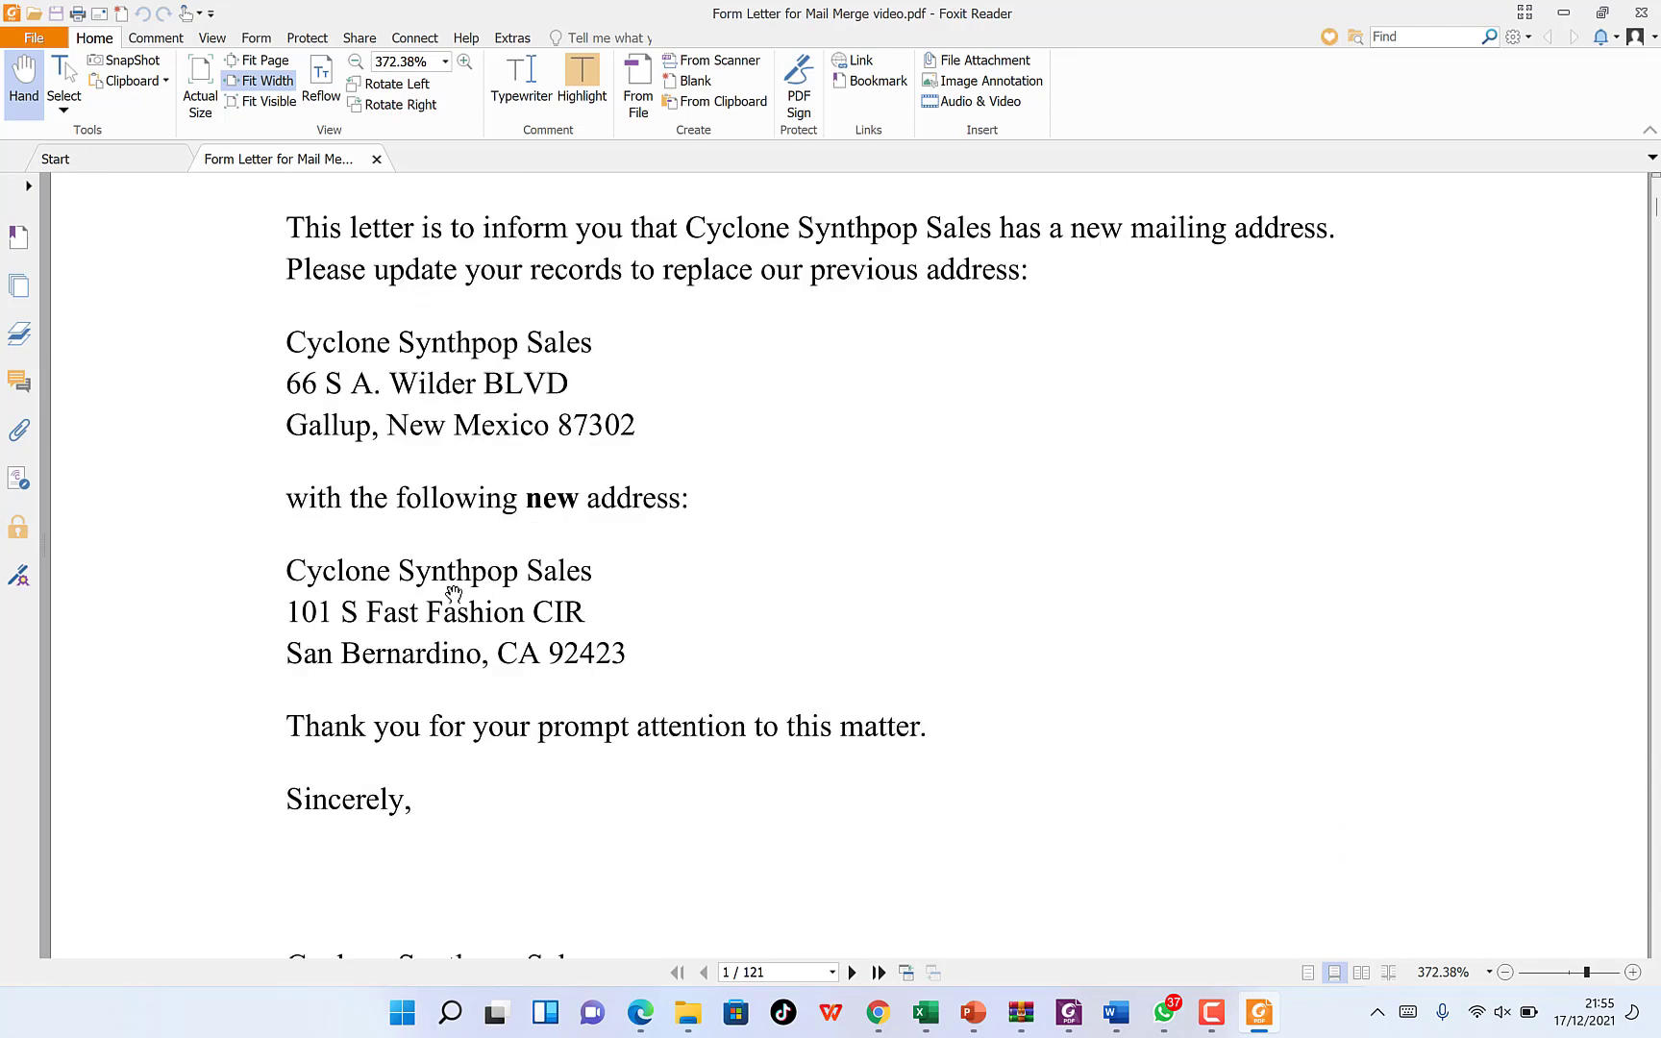
scroll(453, 593, down, 18)
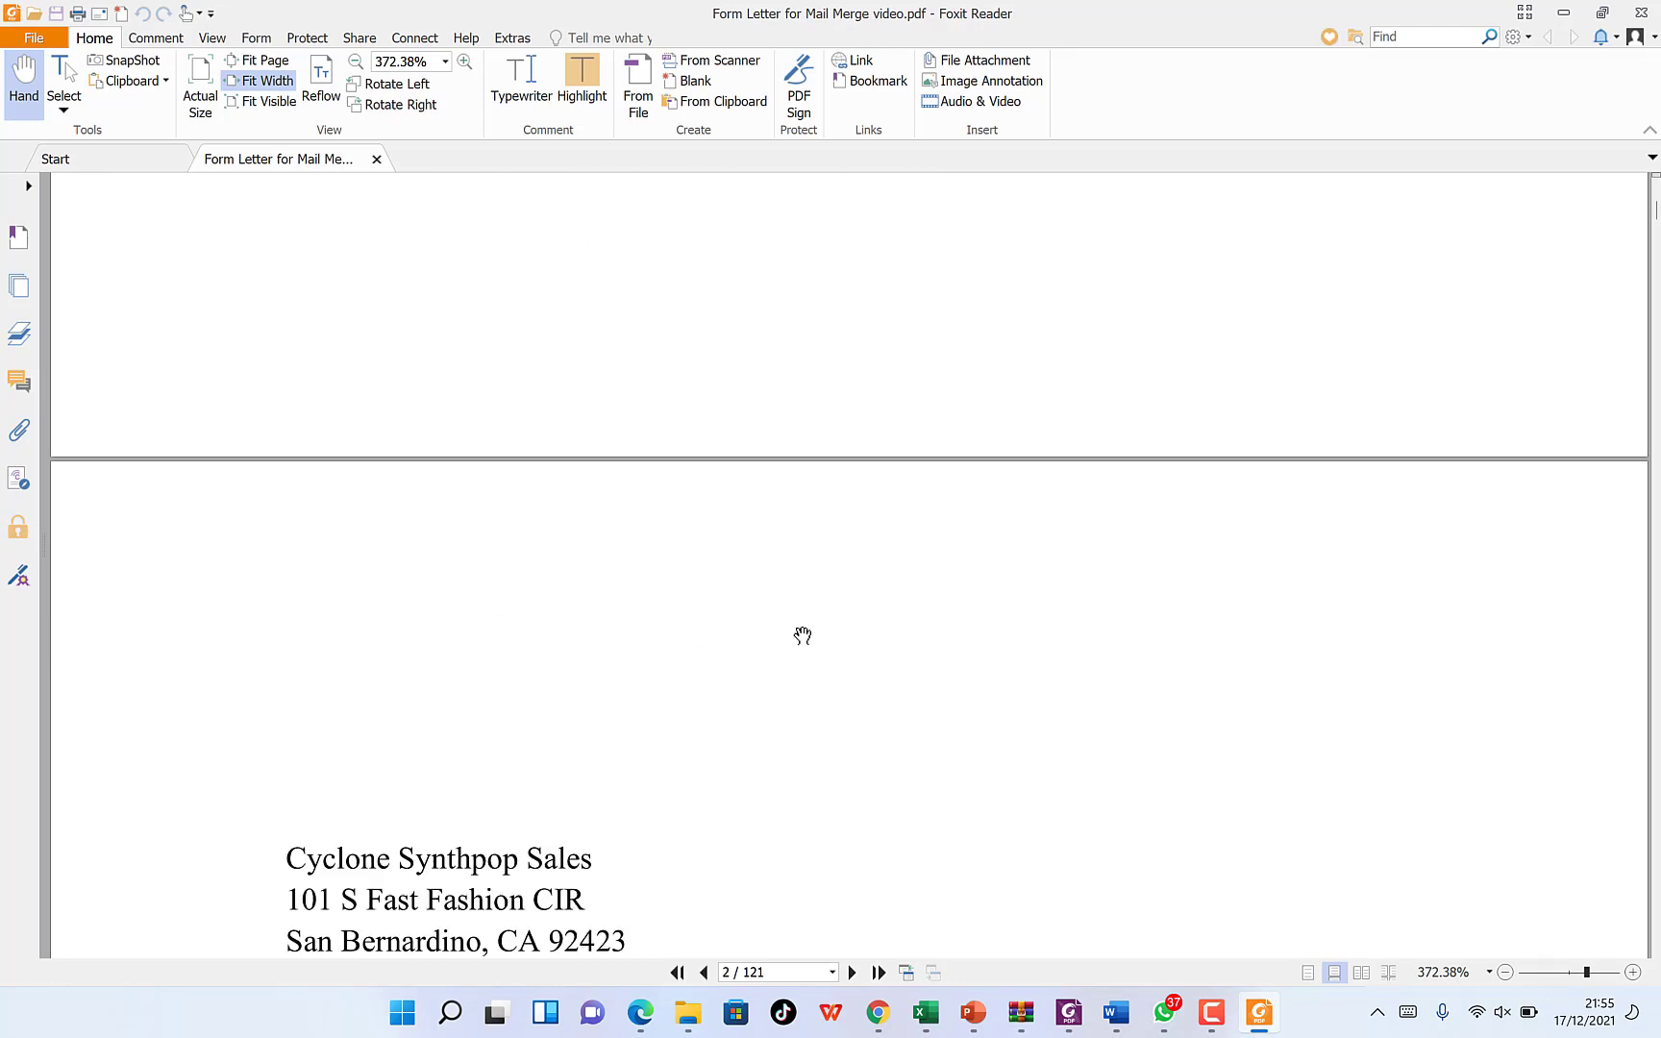
Examine the recipient details, greetings and body text of the merged letters on pages 2 and 3, and return to the Word form letter.
scroll(802, 635, down, 10)
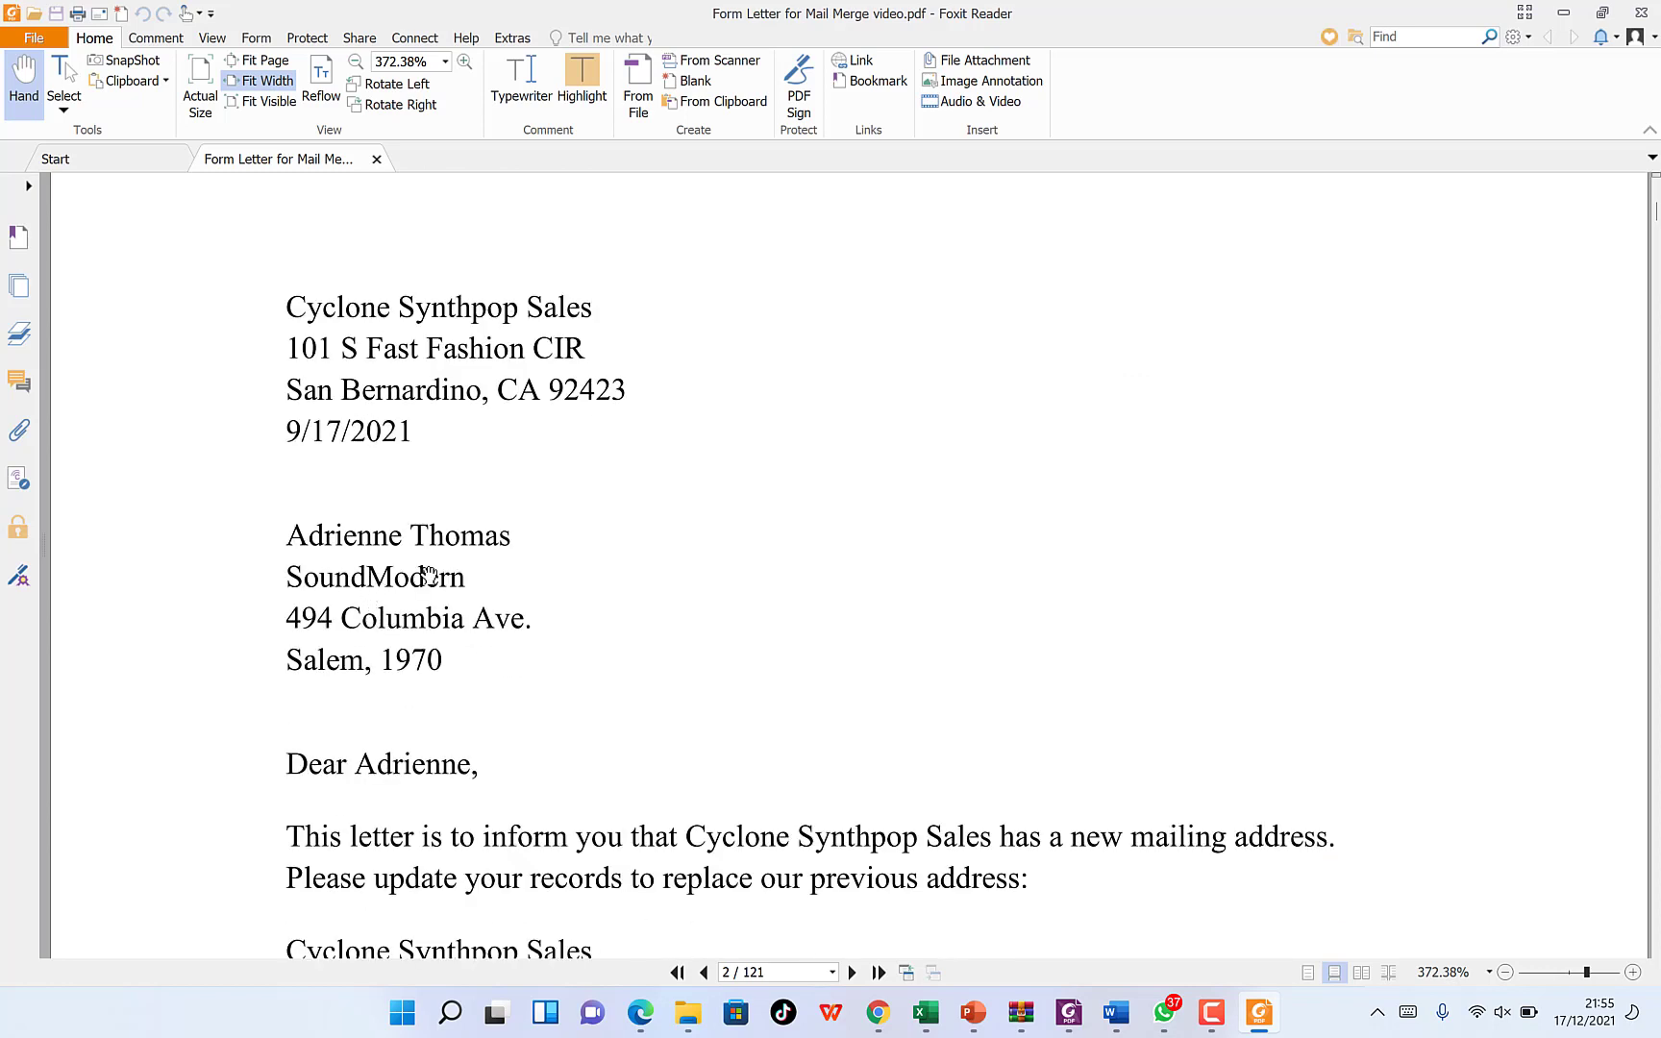
scroll(404, 639, down, 1)
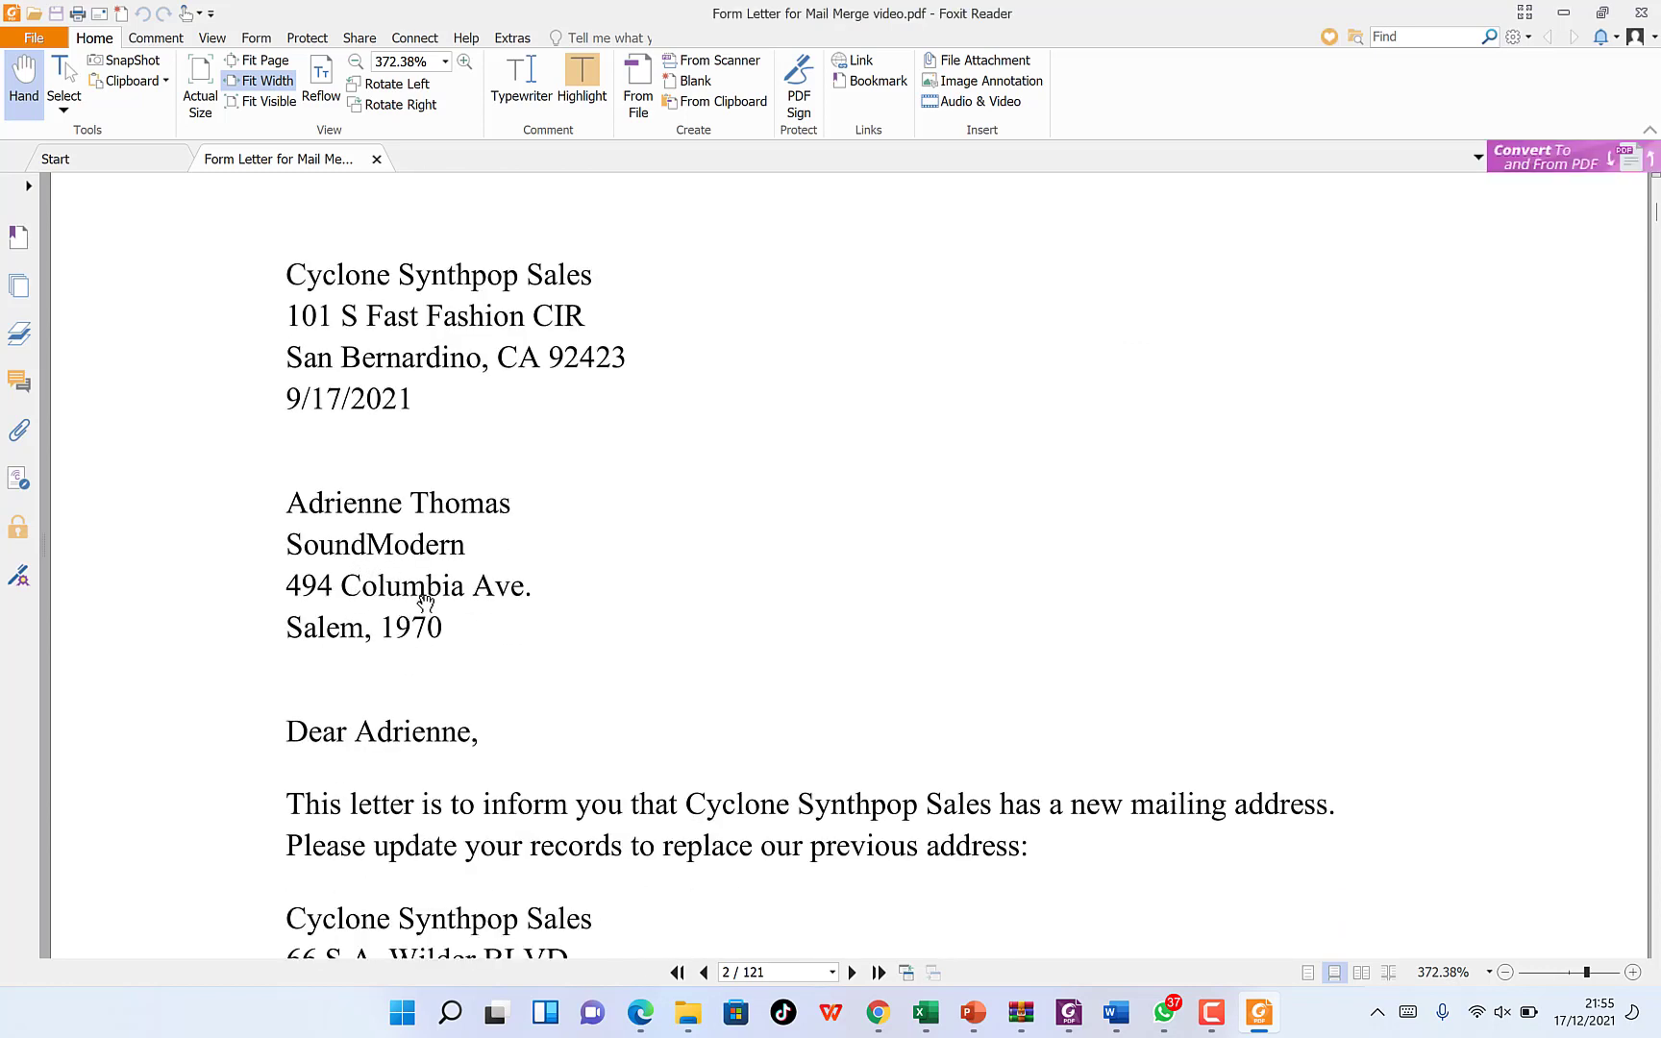
scroll(409, 664, down, 4)
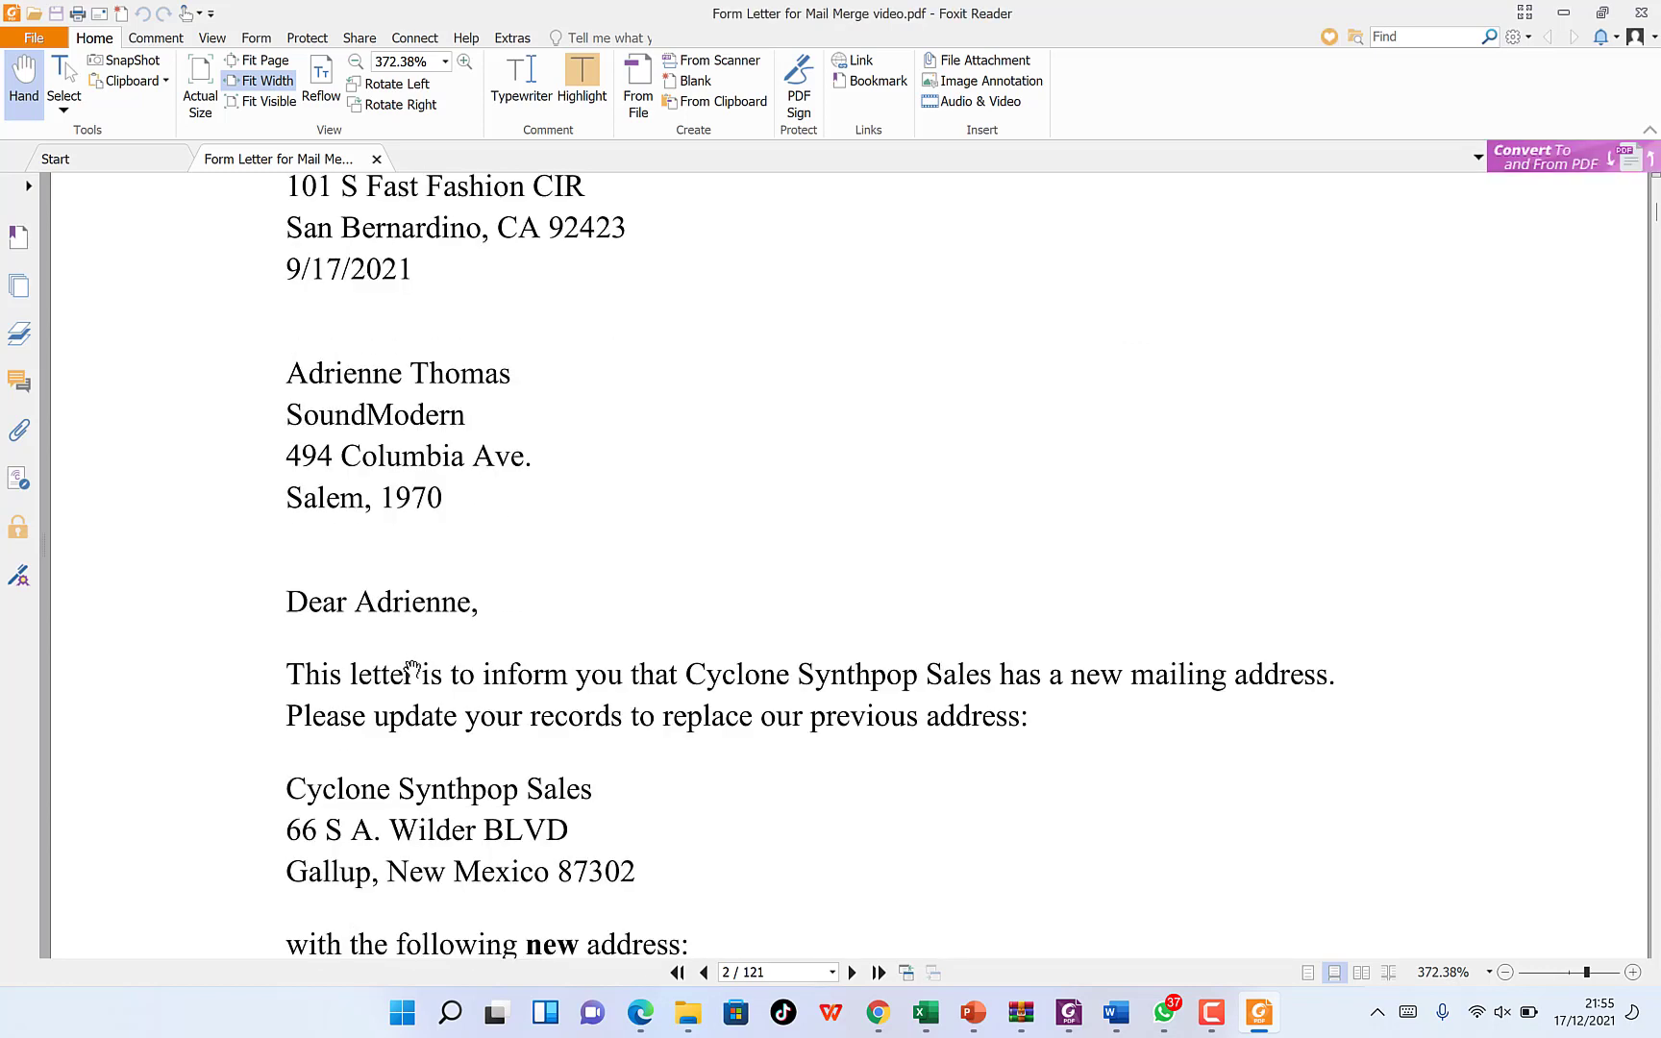
scroll(432, 654, down, 20)
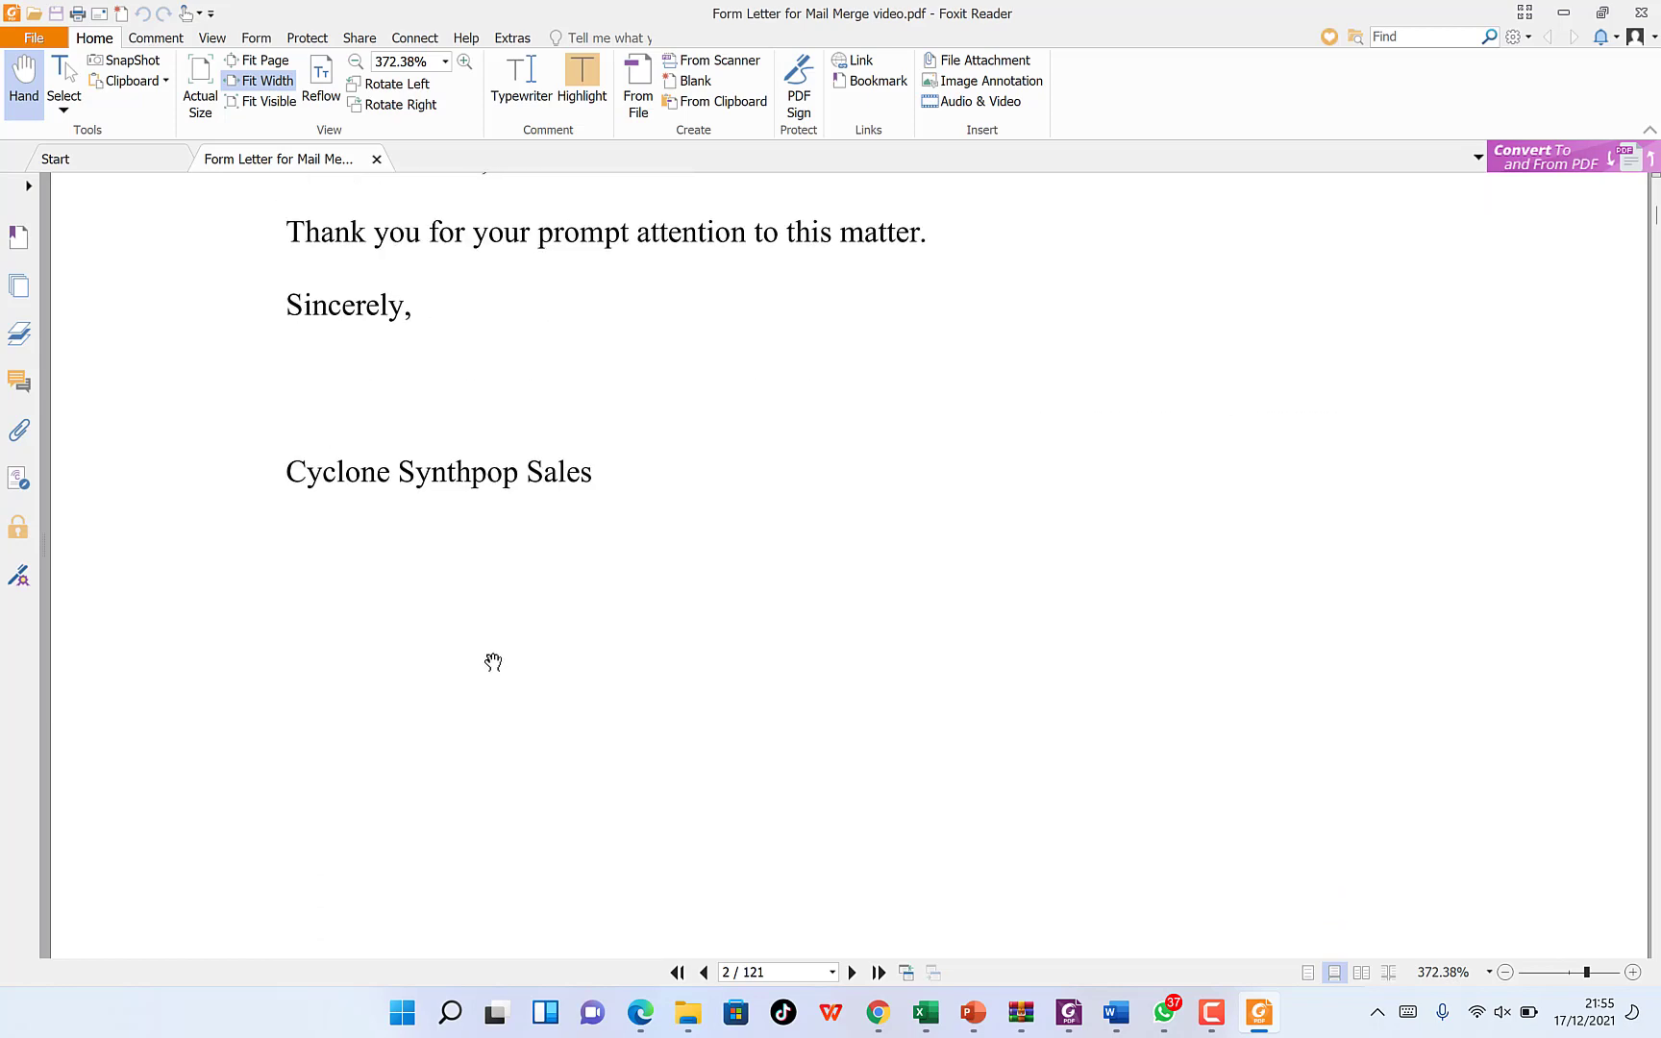
scroll(493, 662, down, 20)
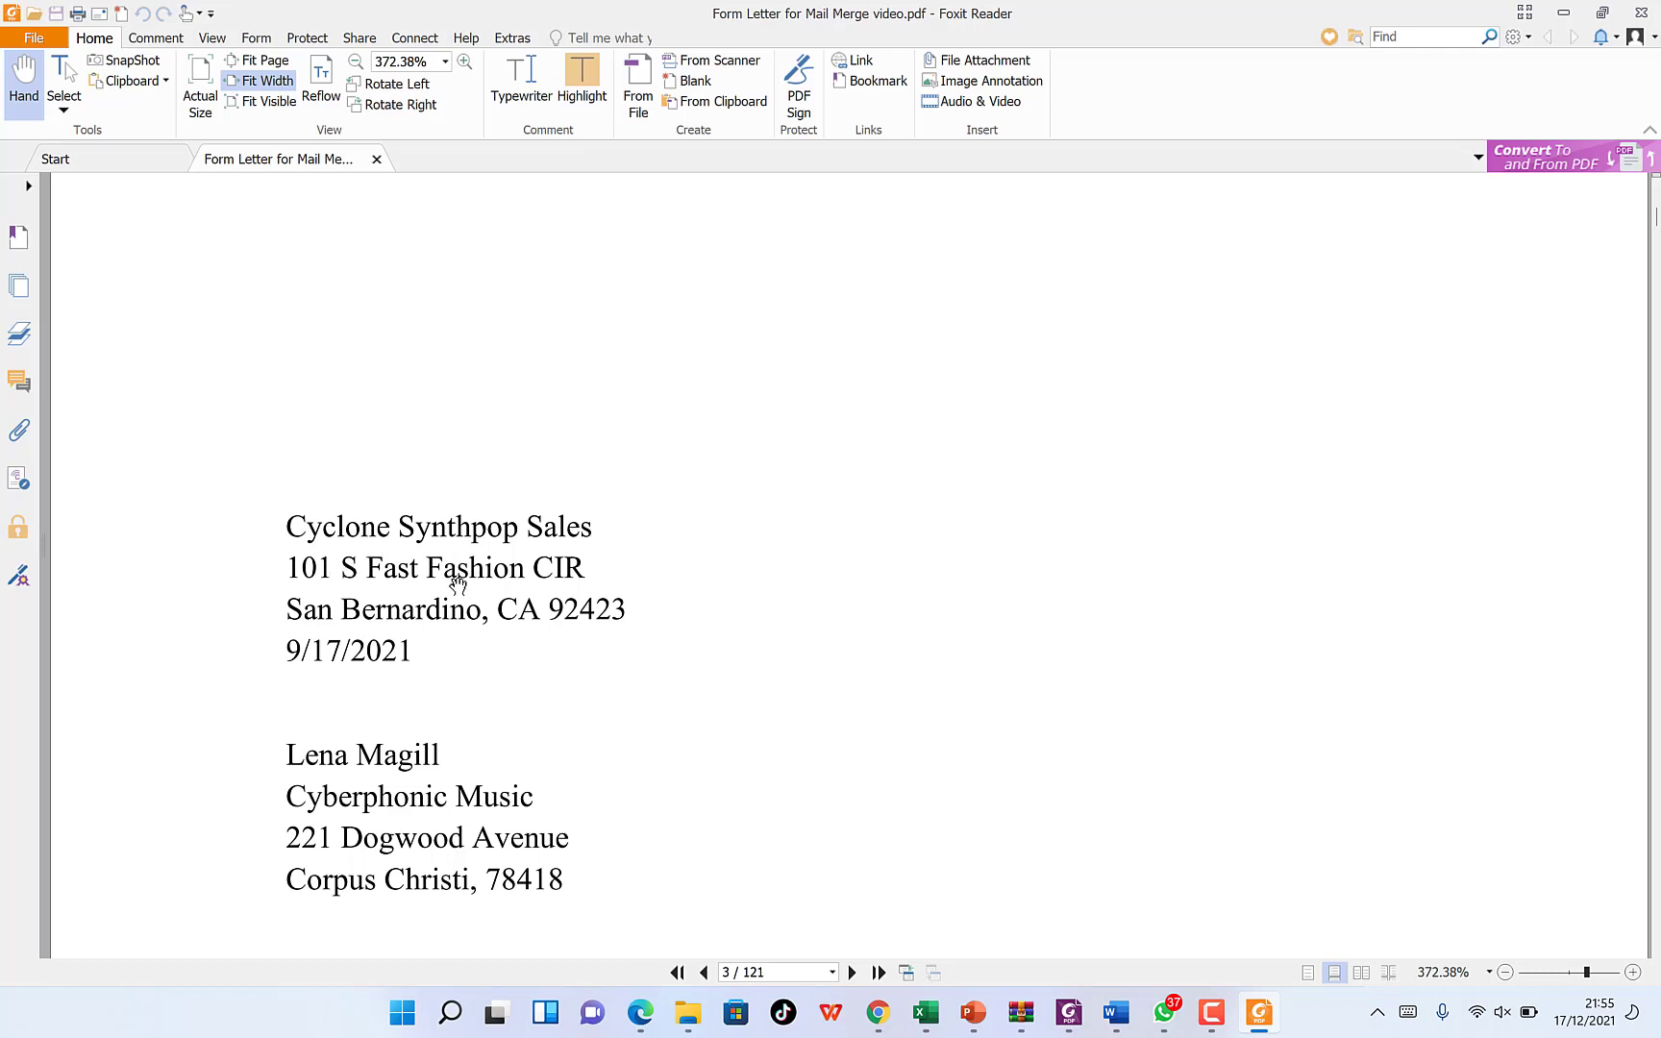
scroll(452, 596, down, 3)
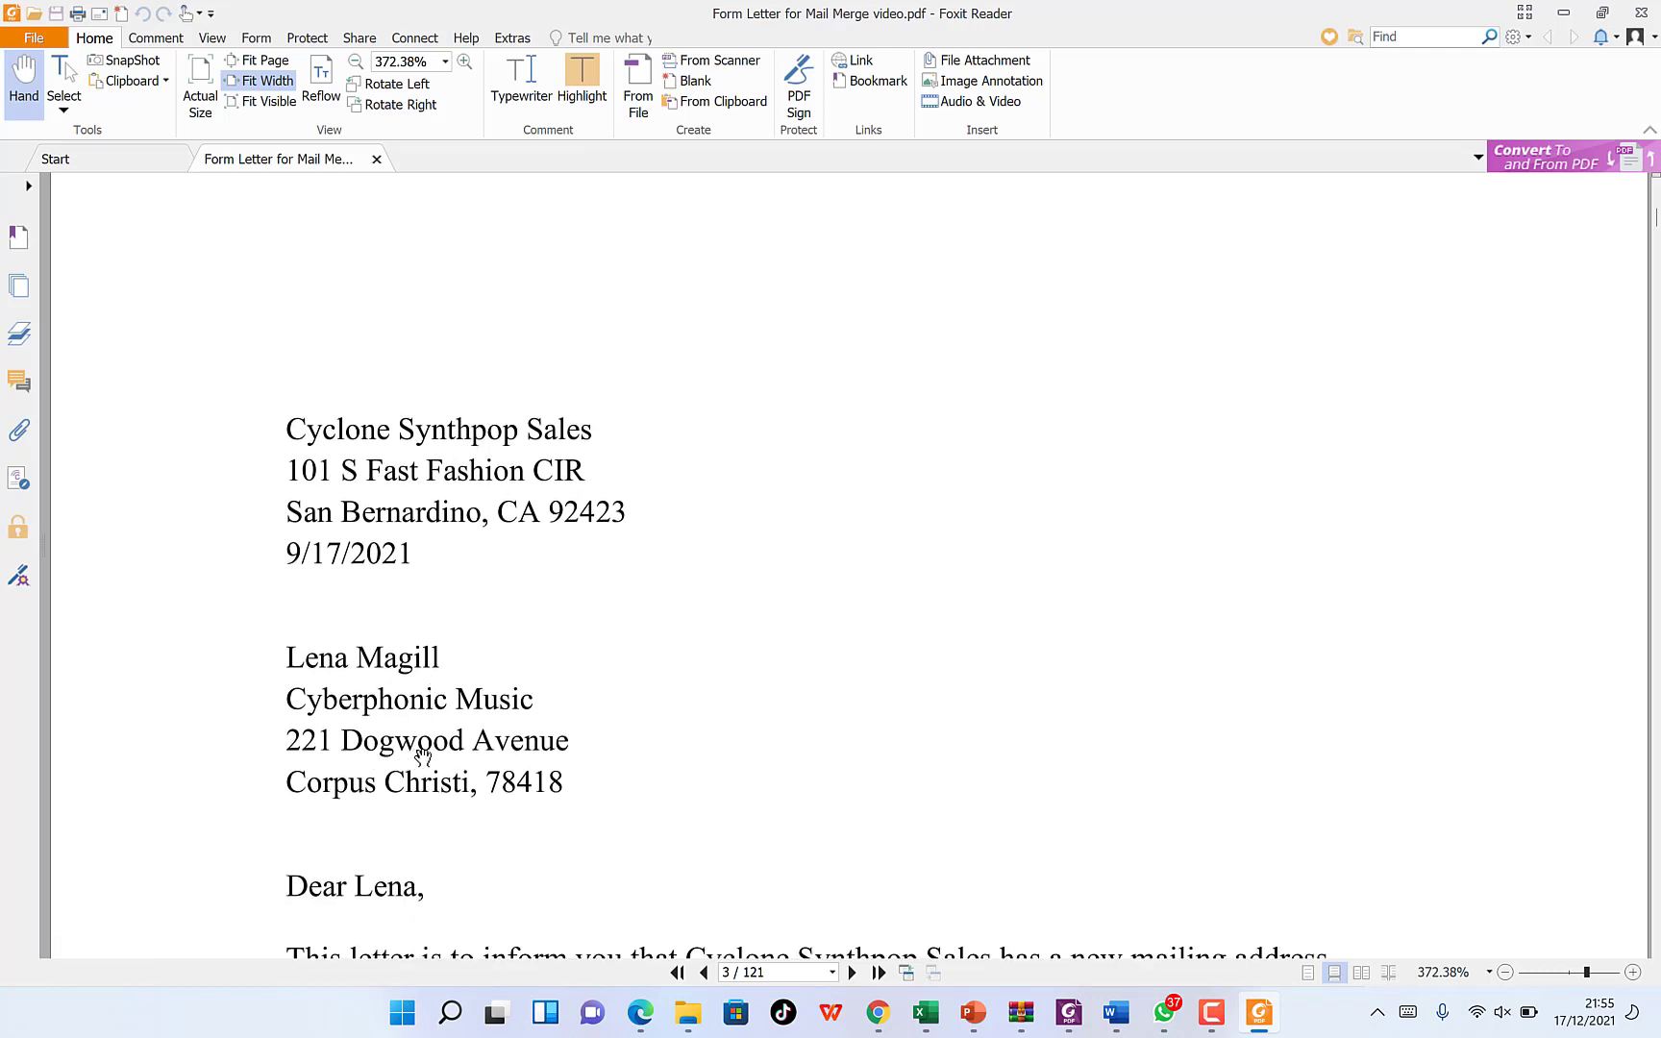
scroll(401, 819, down, 3)
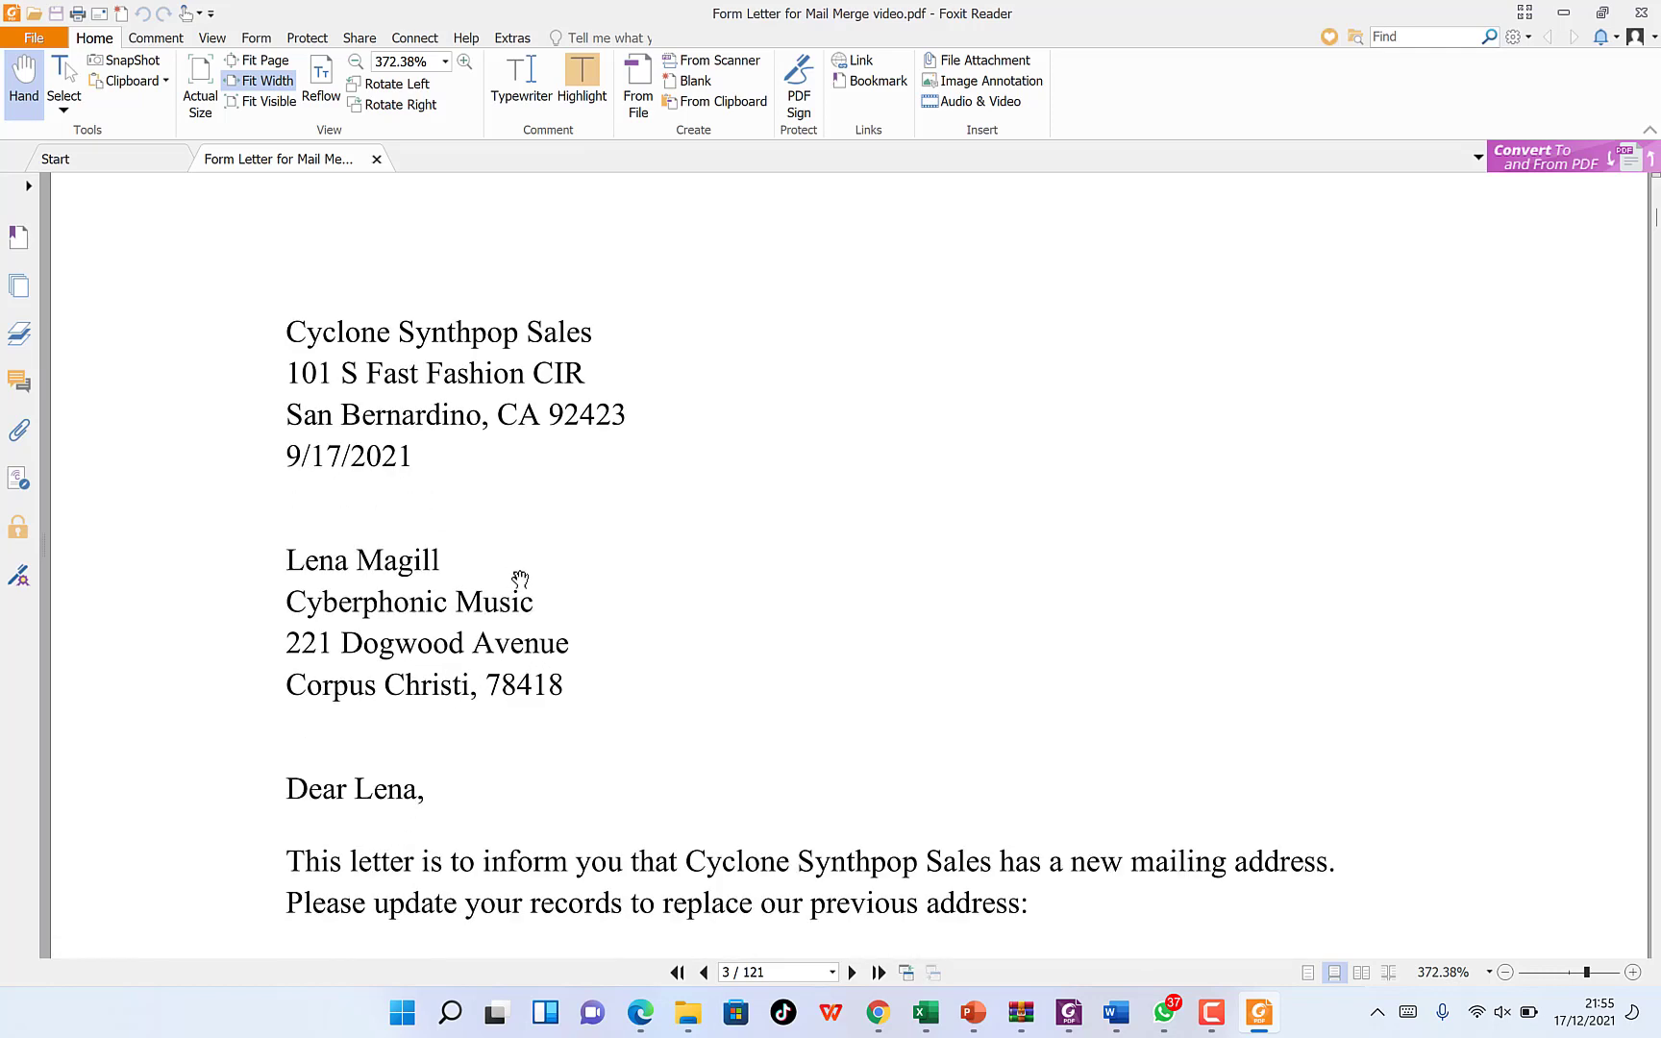
scroll(509, 735, down, 4)
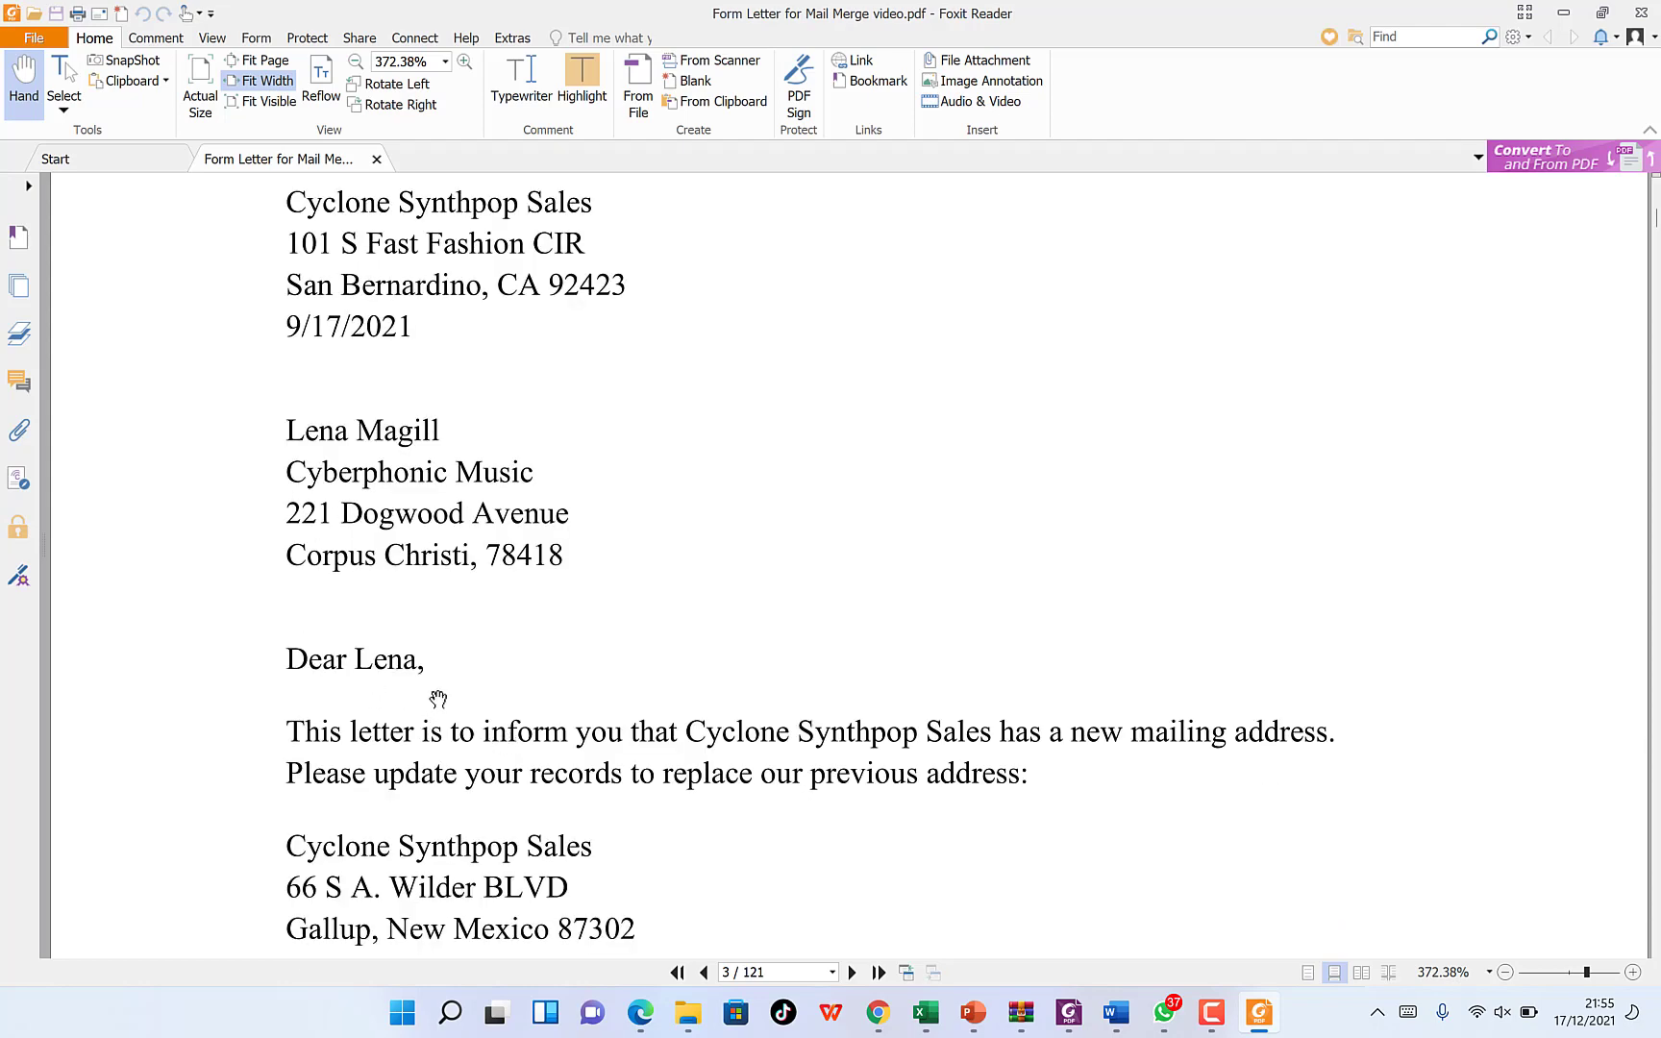
scroll(438, 699, down, 5)
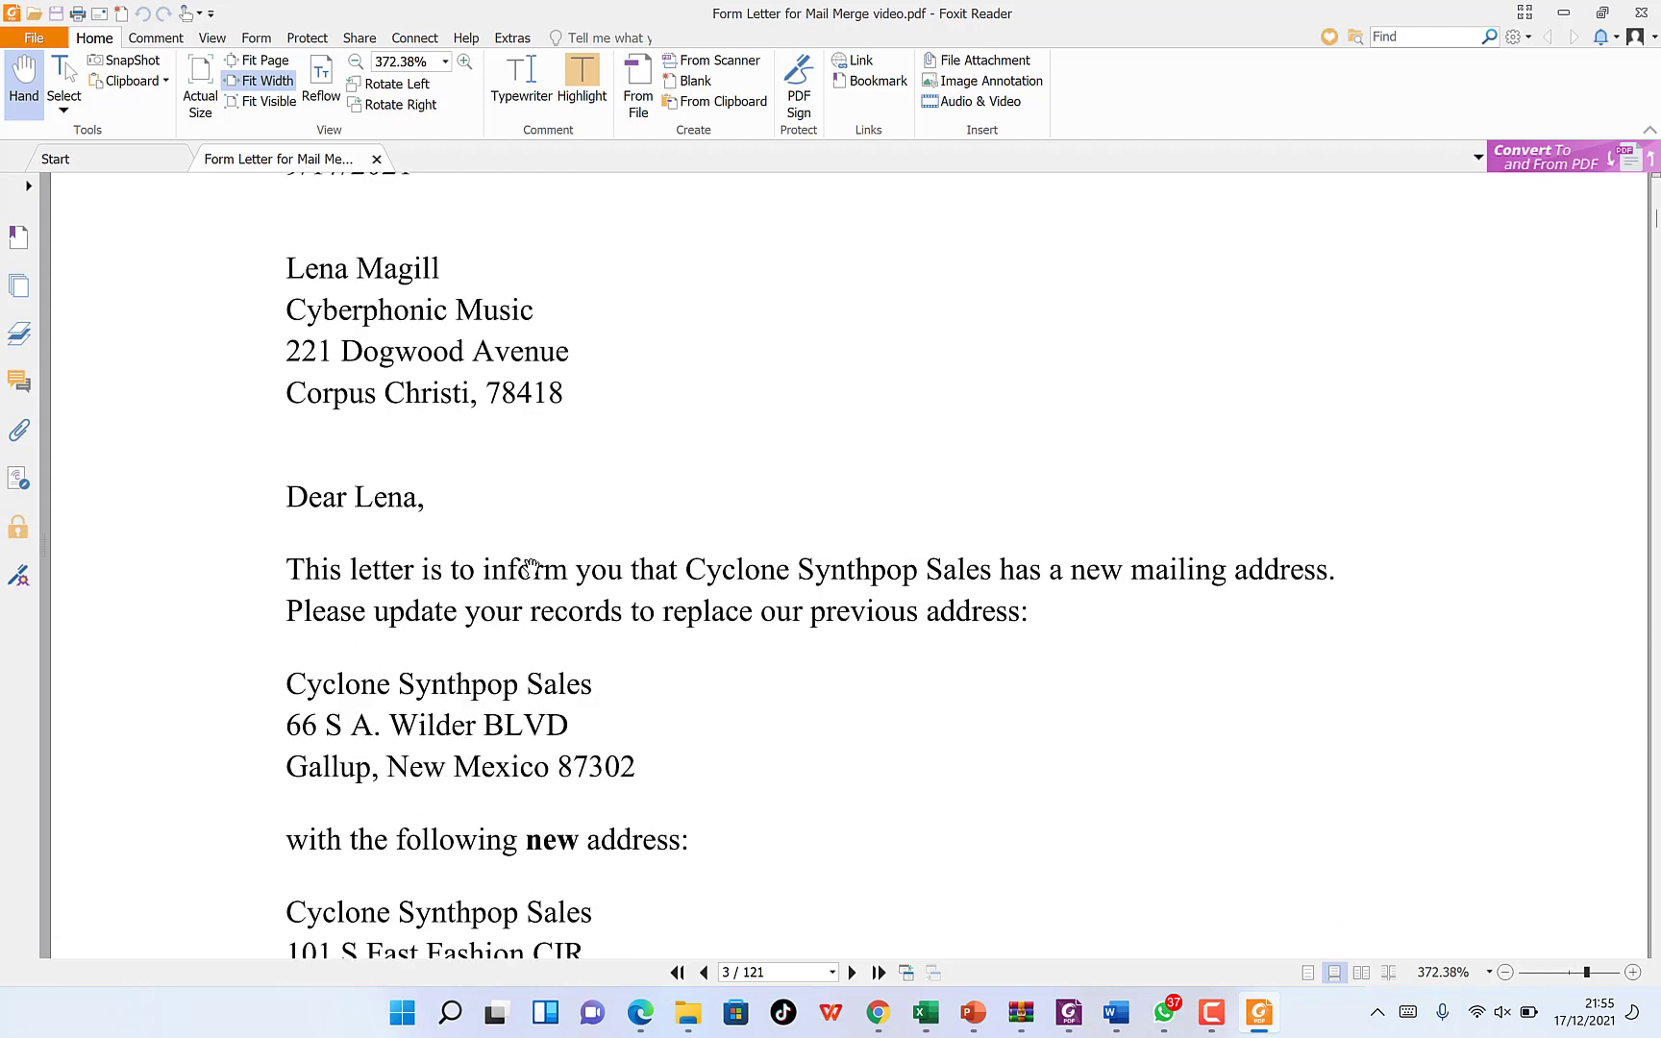
click(1563, 13)
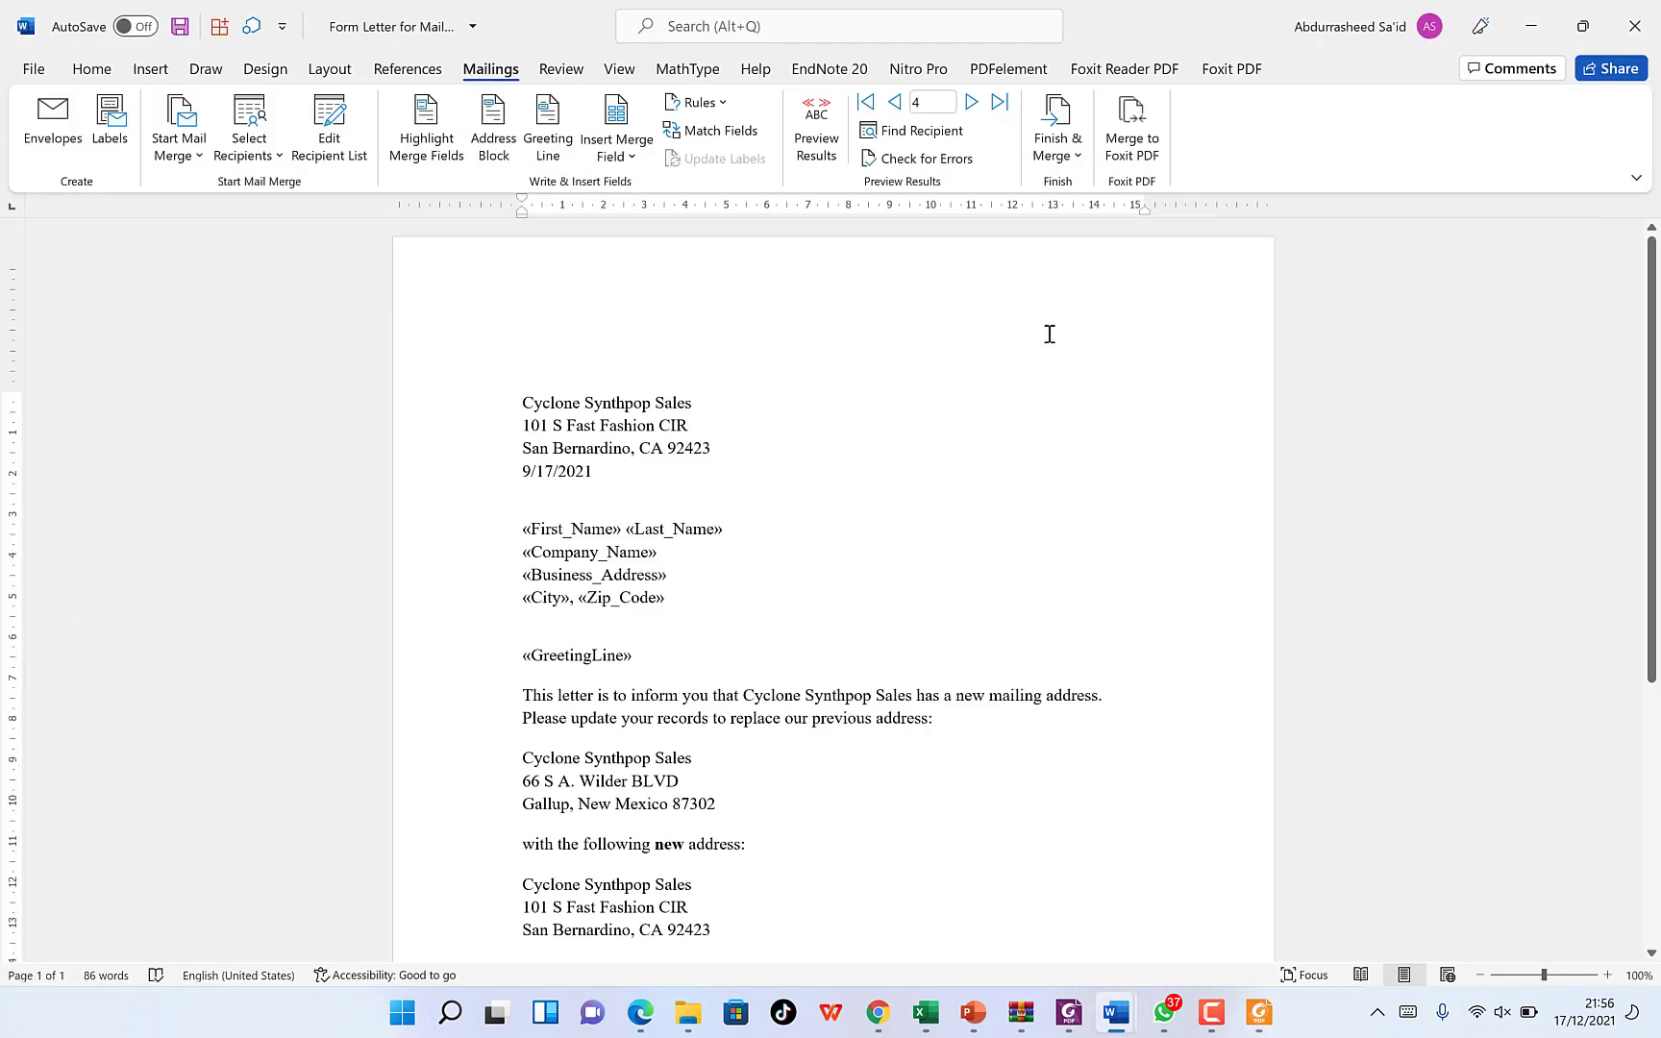